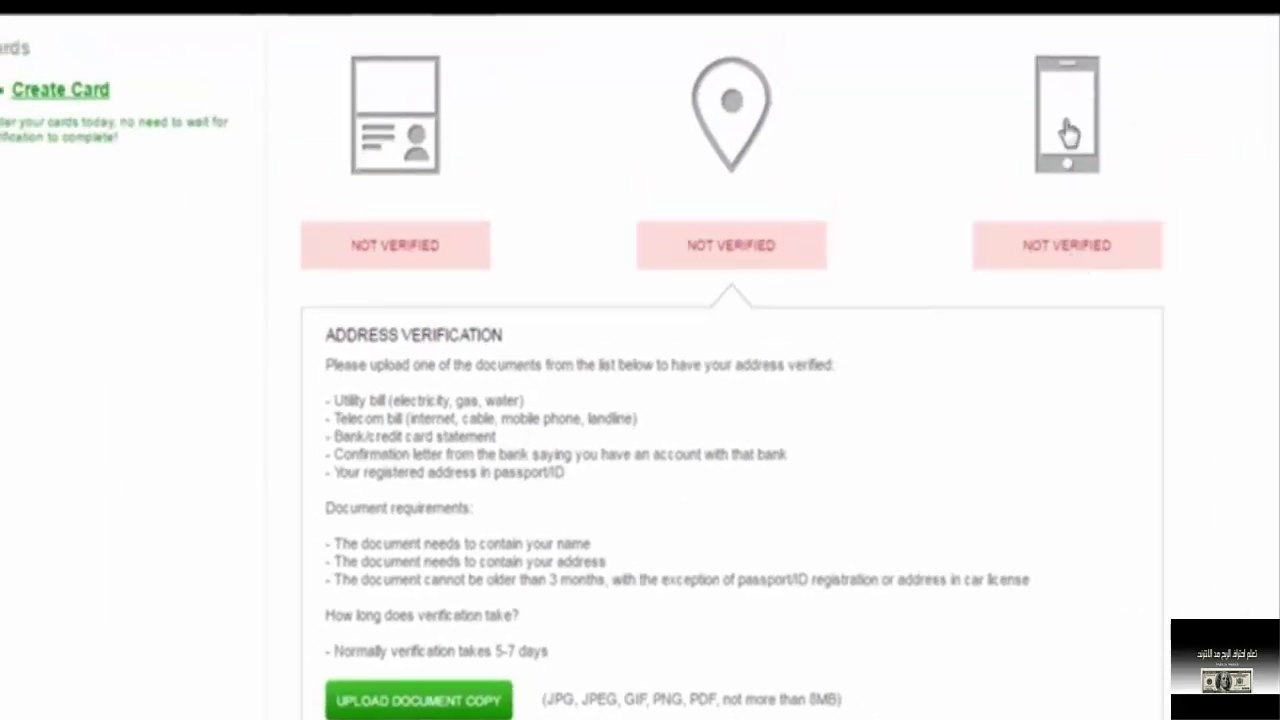
Open the phone number verification form in the profile and look over the verification page
{"action": "left_click", "coordinate": [1068, 133]}
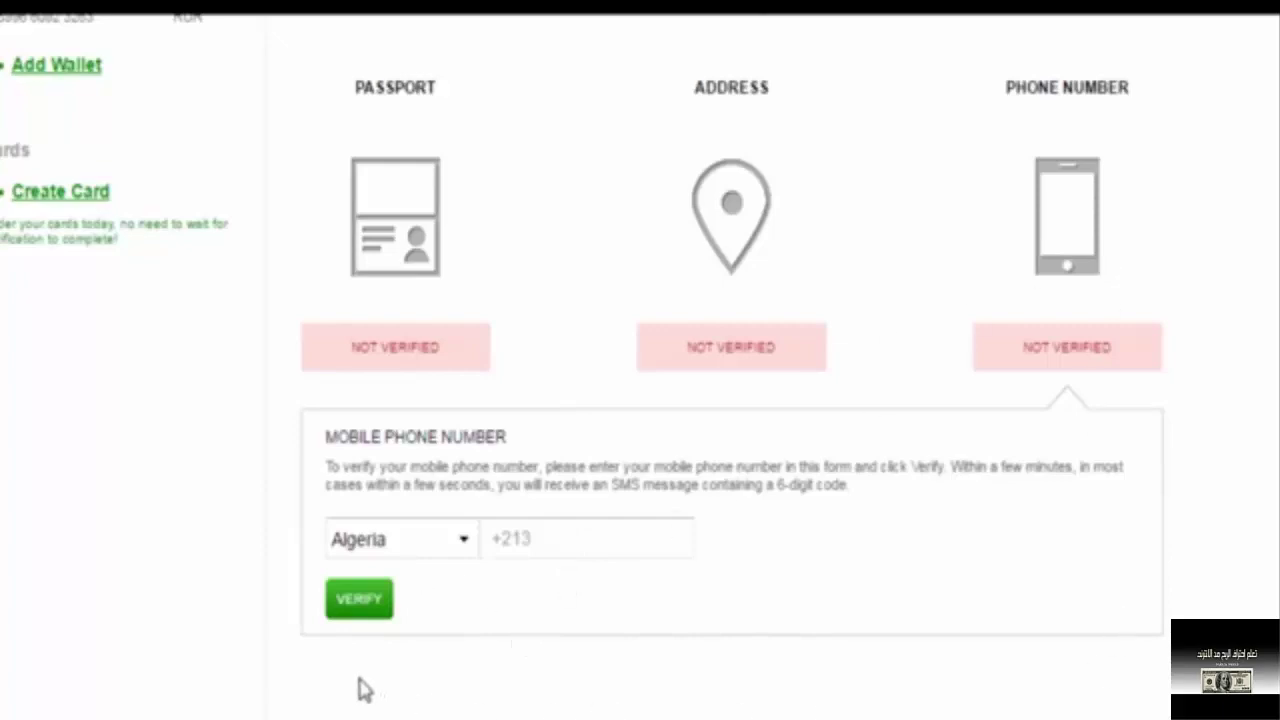
{"action": "scroll", "coordinate": [411, 469], "scroll_direction": "up", "scroll_amount": 2}
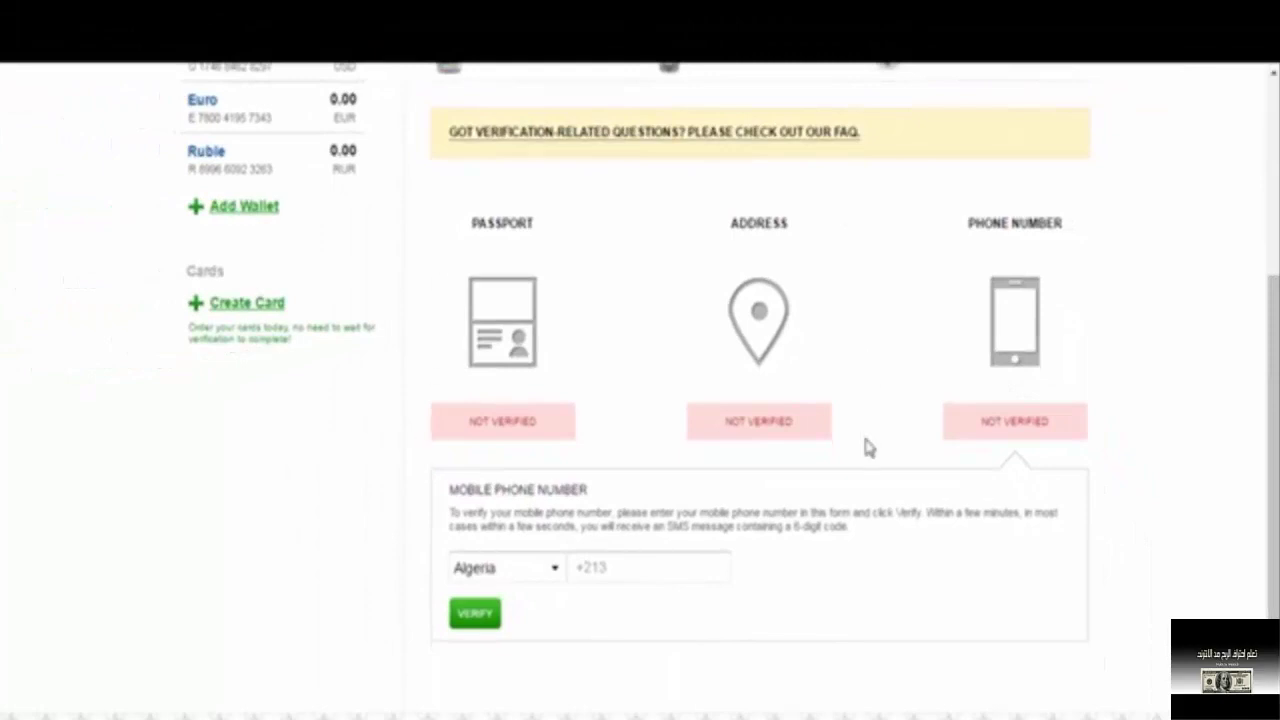
{"action": "scroll", "coordinate": [437, 460], "scroll_direction": "up", "scroll_amount": 3}
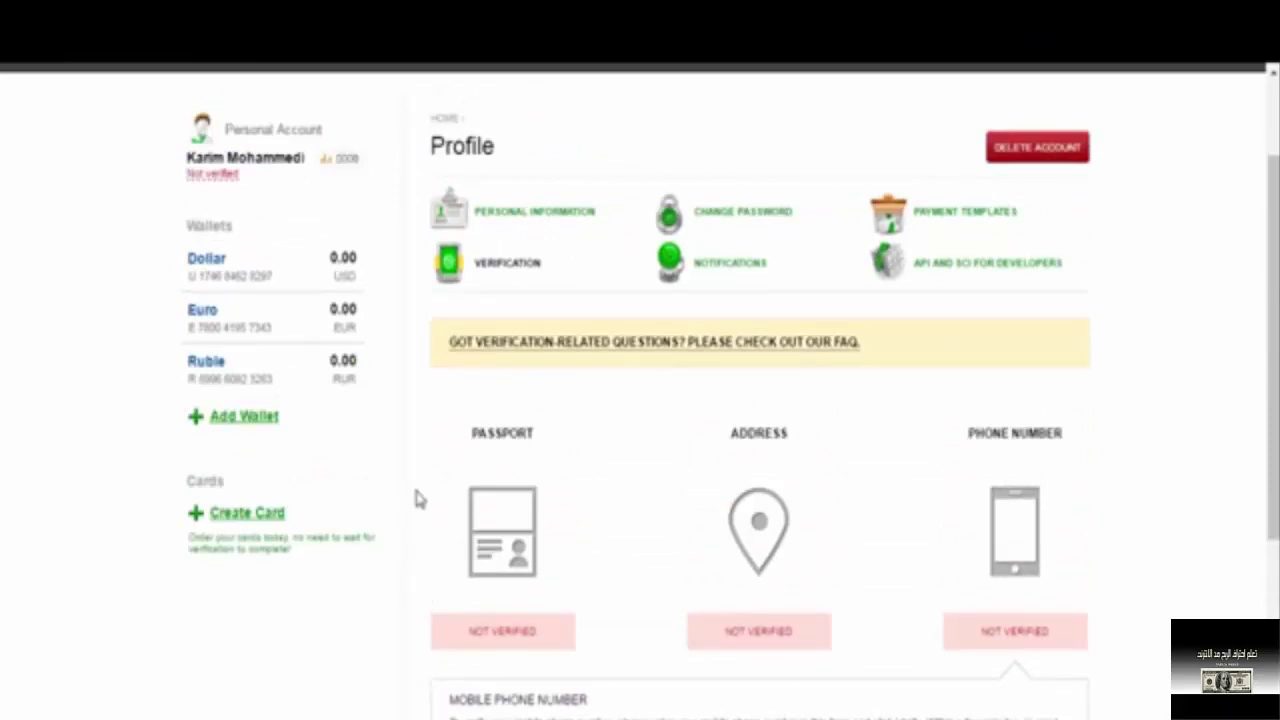
{"action": "scroll", "coordinate": [418, 502], "scroll_direction": "down", "scroll_amount": 3}
{"action": "scroll", "coordinate": [419, 505], "scroll_direction": "up", "scroll_amount": 3}
{"action": "scroll", "coordinate": [418, 507], "scroll_direction": "up", "scroll_amount": 2}
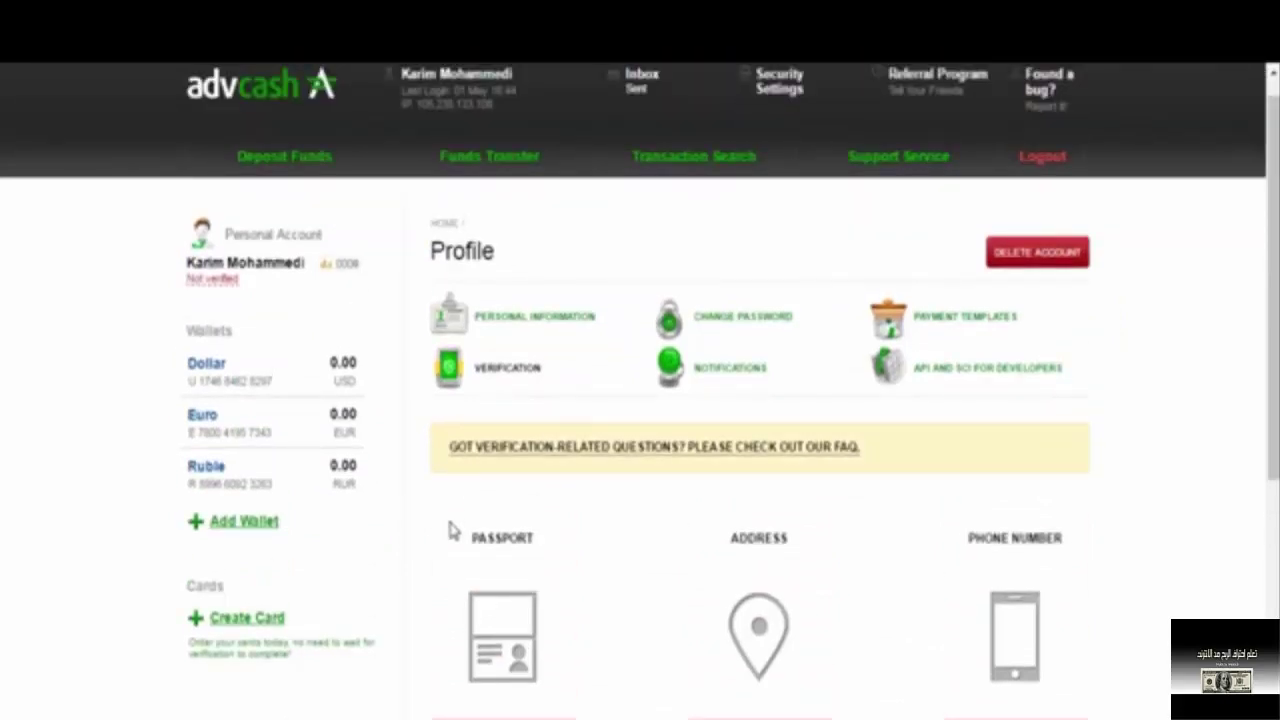
{"action": "scroll", "coordinate": [450, 530], "scroll_direction": "up", "scroll_amount": 1}
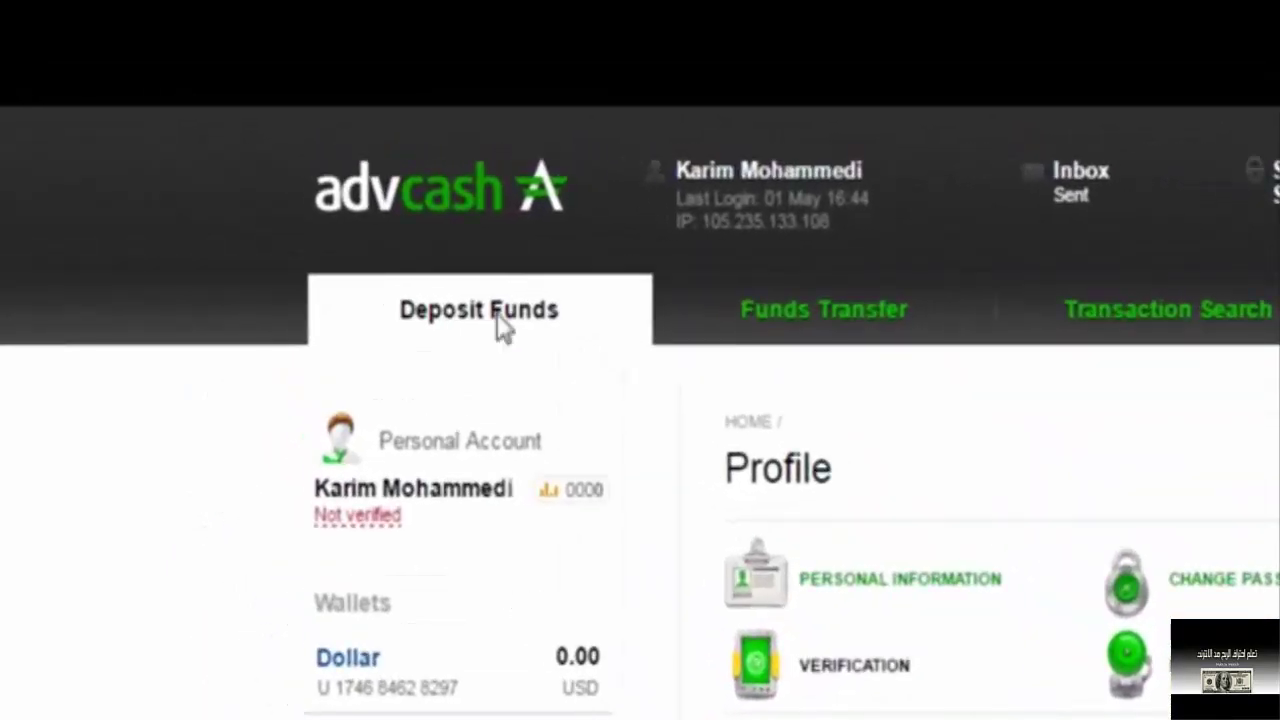
Open the funds deposit page and set the deposit amount to 10.00 USD
{"action": "left_click", "coordinate": [496, 313]}
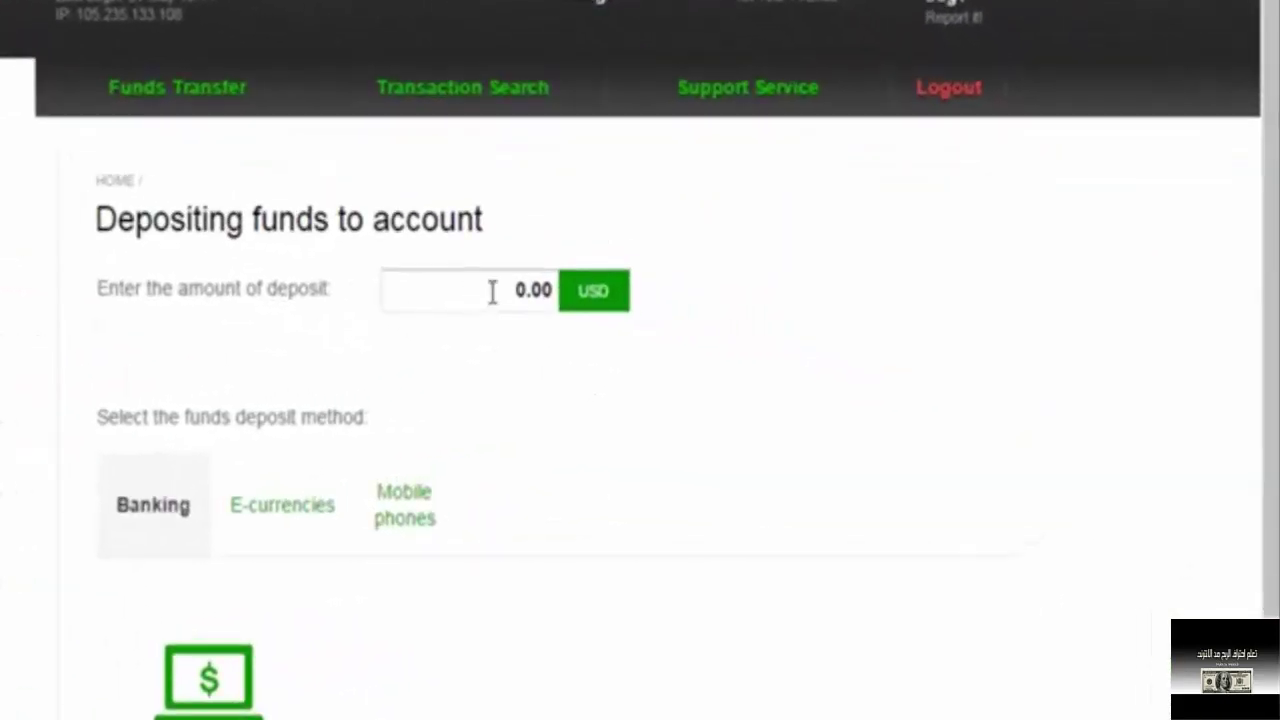
{"action": "left_click", "coordinate": [492, 291]}
{"action": "type", "text": "1"}
{"action": "left_click", "coordinate": [611, 295]}
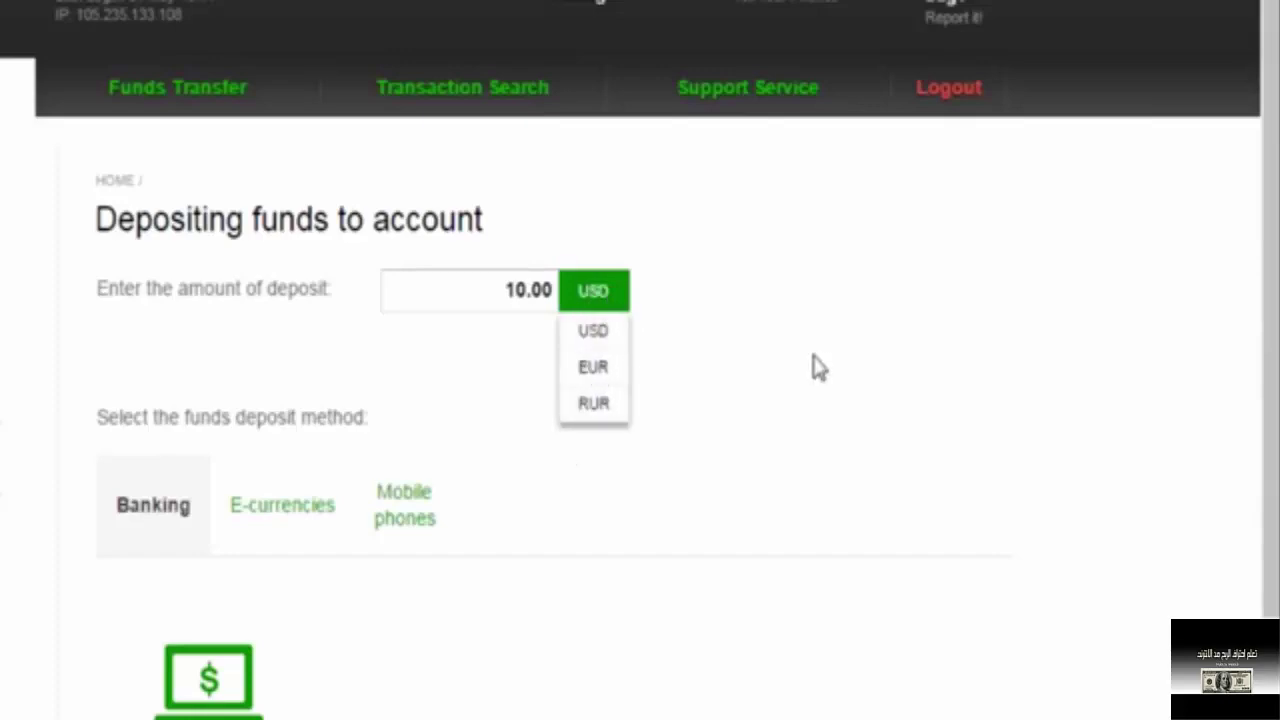
{"action": "left_click", "coordinate": [582, 335]}
Examine the bank and commission fee offered for depositing through Internet Banking
{"action": "left_click", "coordinate": [282, 505]}
{"action": "scroll", "coordinate": [506, 337], "scroll_direction": "down", "scroll_amount": 3}
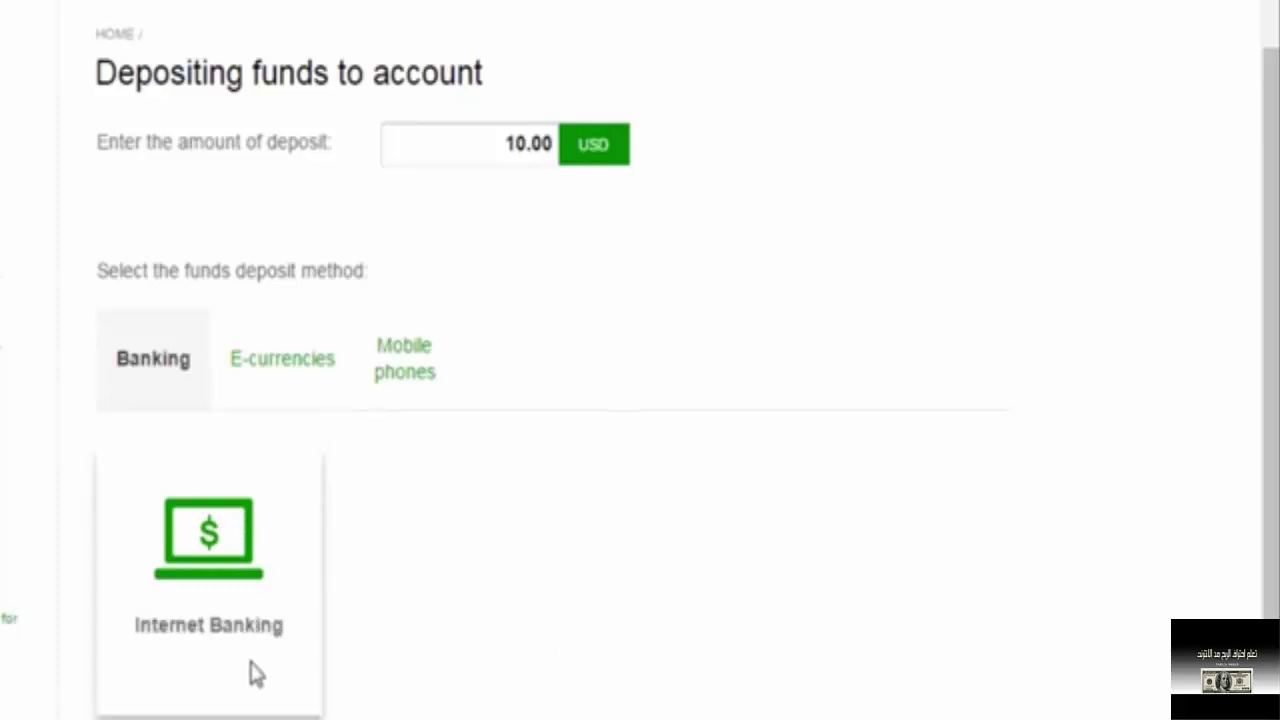
{"action": "left_click", "coordinate": [251, 554]}
{"action": "scroll", "coordinate": [423, 491], "scroll_direction": "down", "scroll_amount": 6}
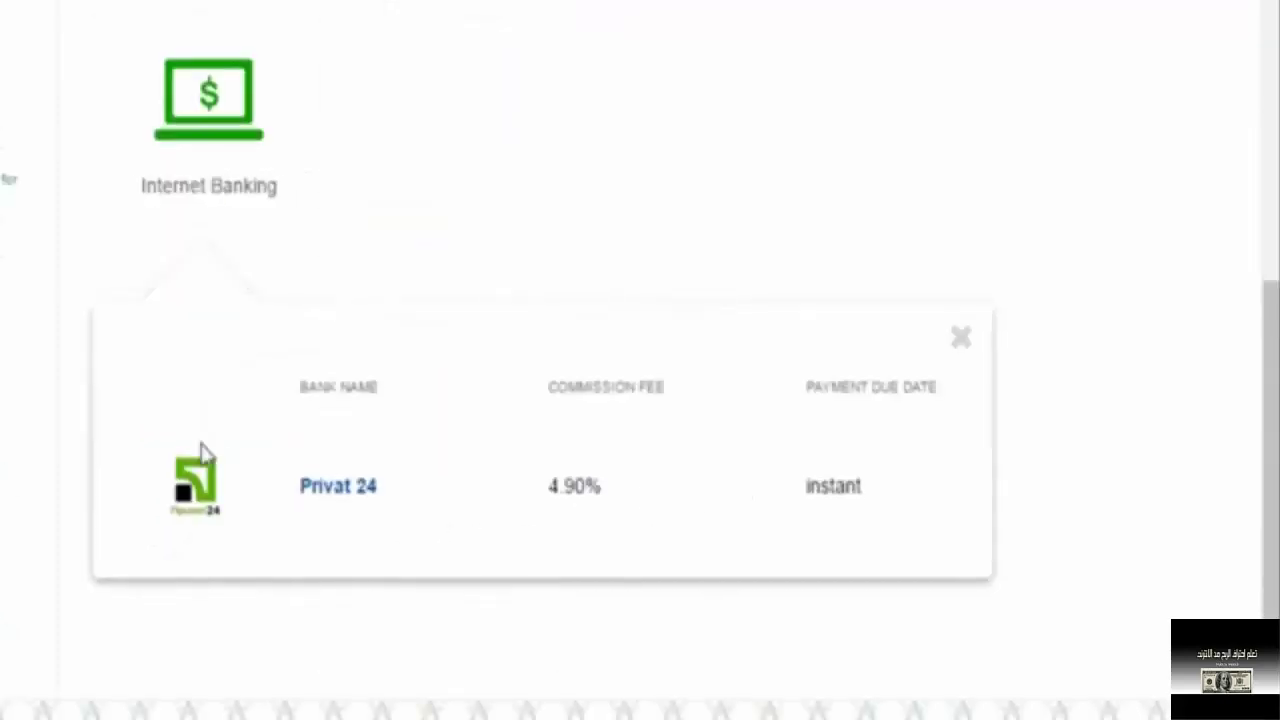
Choose Bitcoin among the e-currency deposit methods and confirm the 10.00 USD payment
{"action": "scroll", "coordinate": [543, 471], "scroll_direction": "up", "scroll_amount": 5}
{"action": "scroll", "coordinate": [385, 430], "scroll_direction": "up", "scroll_amount": 2}
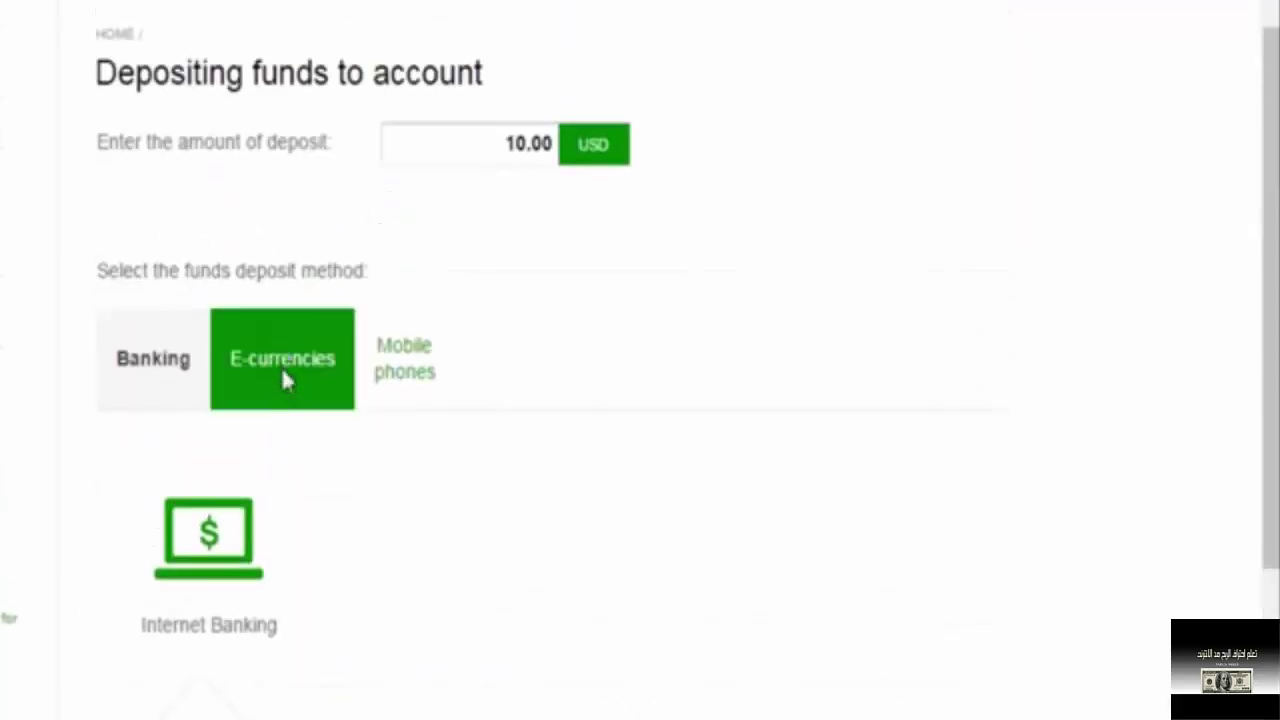
{"action": "left_click", "coordinate": [284, 368]}
{"action": "scroll", "coordinate": [466, 466], "scroll_direction": "down", "scroll_amount": 2}
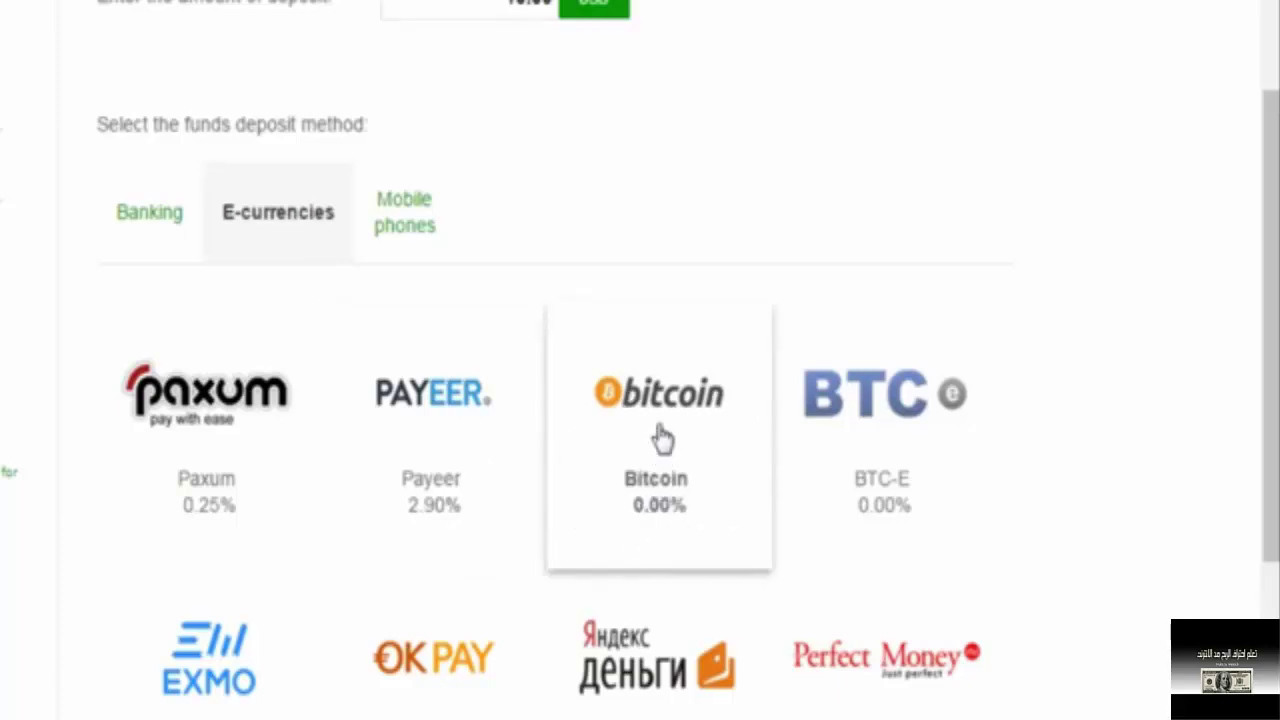
{"action": "left_click", "coordinate": [656, 465]}
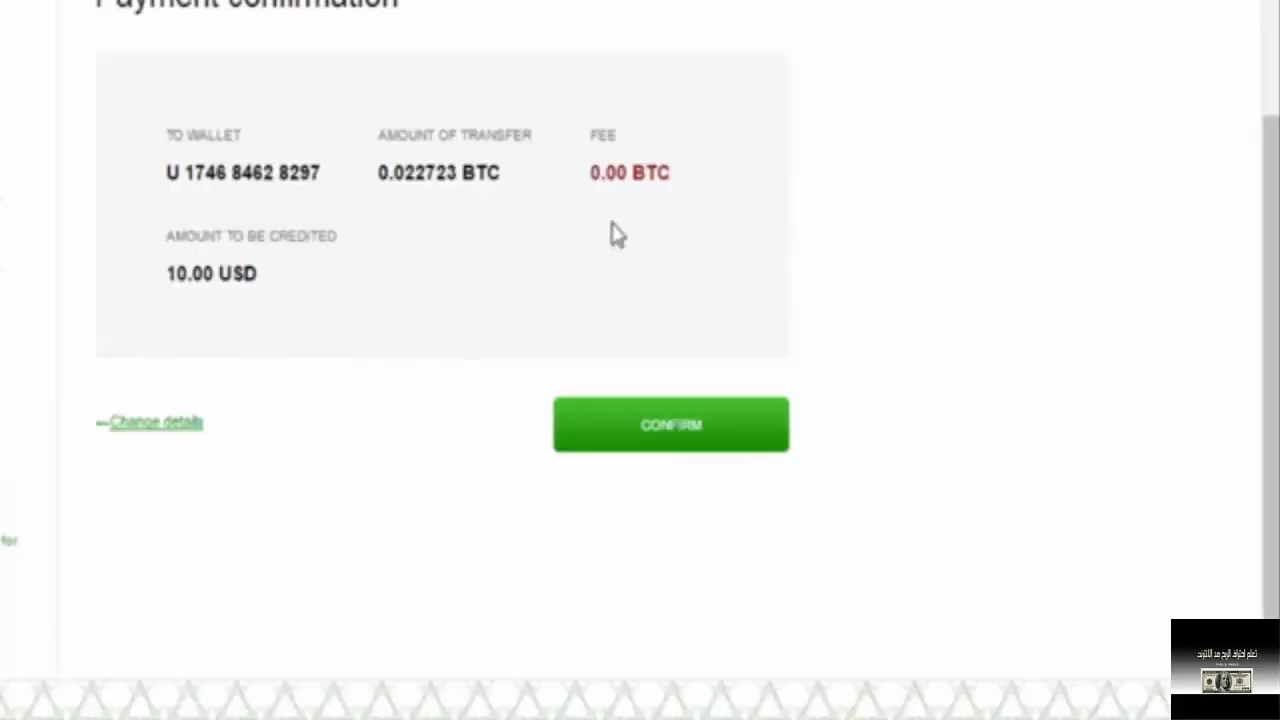
{"action": "left_click", "coordinate": [668, 430]}
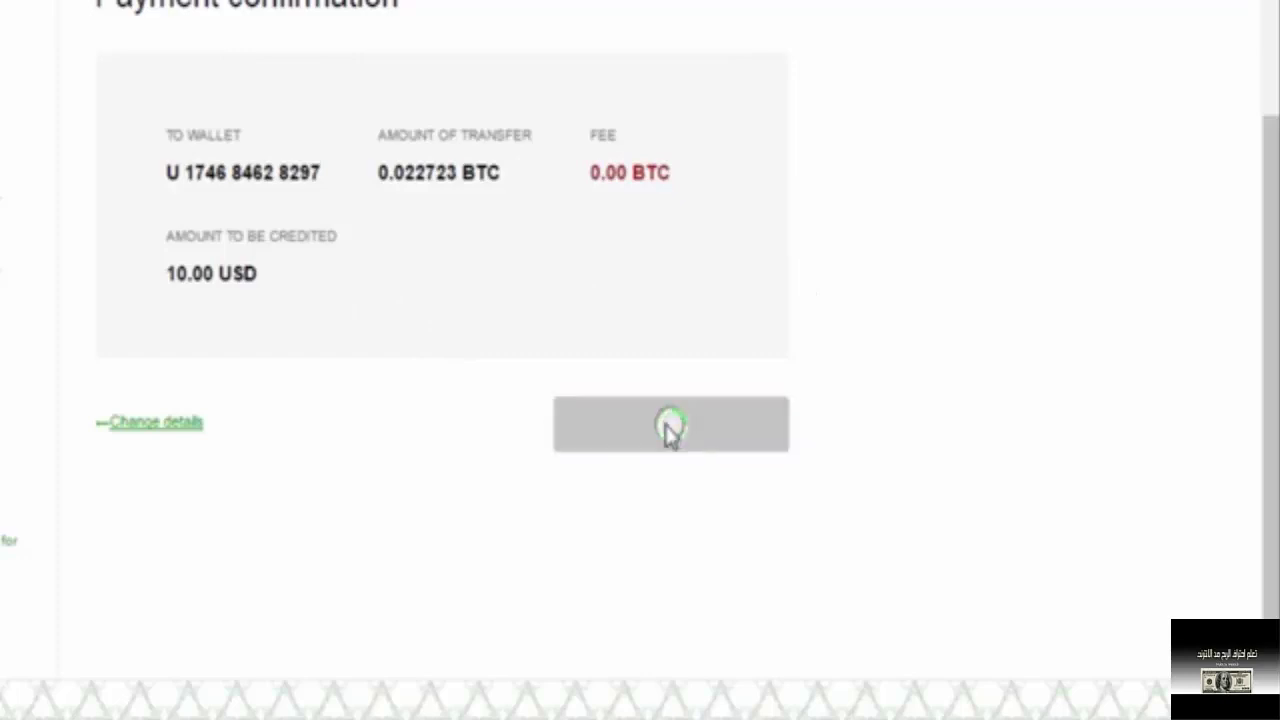
Examine the Bitcoin payment instructions, including the QR code and the one-time deposit address
{"action": "scroll", "coordinate": [743, 466], "scroll_direction": "down", "scroll_amount": 2}
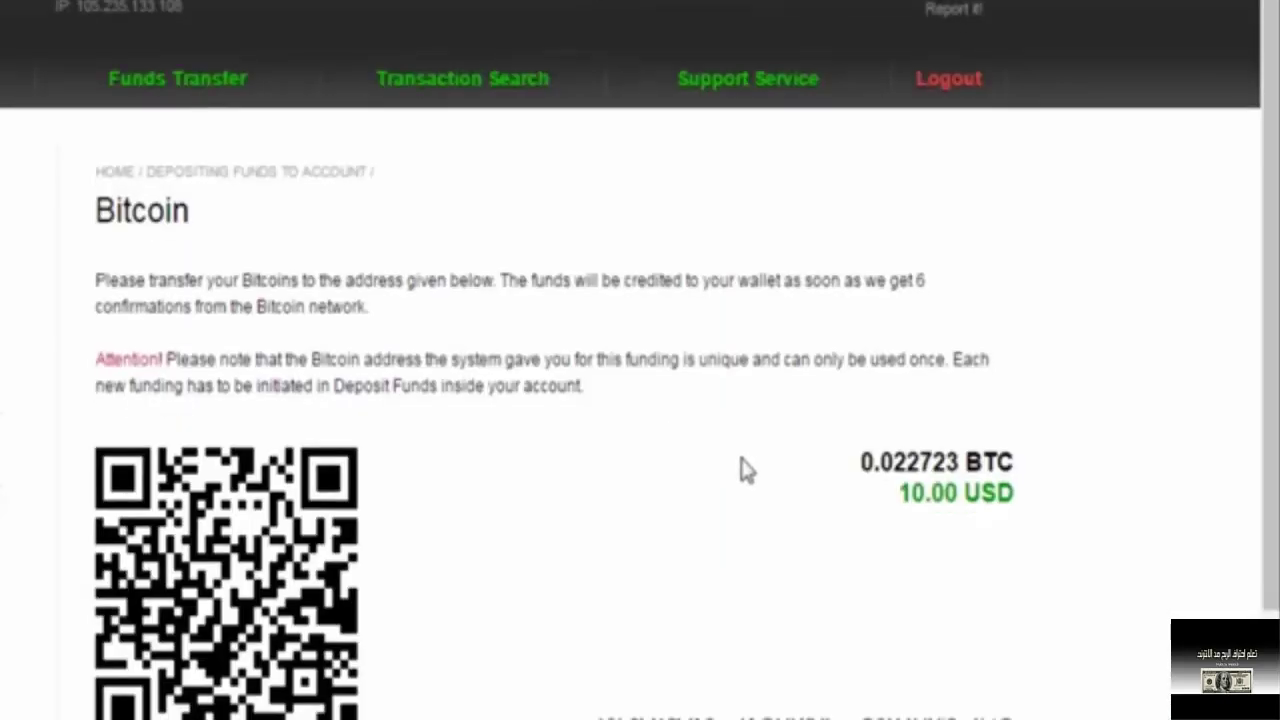
{"action": "scroll", "coordinate": [724, 476], "scroll_direction": "down", "scroll_amount": 2}
{"action": "left_click_drag", "start_coordinate": [598, 443], "coordinate": [1012, 495]}
{"action": "left_click", "coordinate": [733, 443]}
{"action": "left_click_drag", "start_coordinate": [596, 445], "coordinate": [1012, 443]}
{"action": "left_click", "coordinate": [999, 437]}
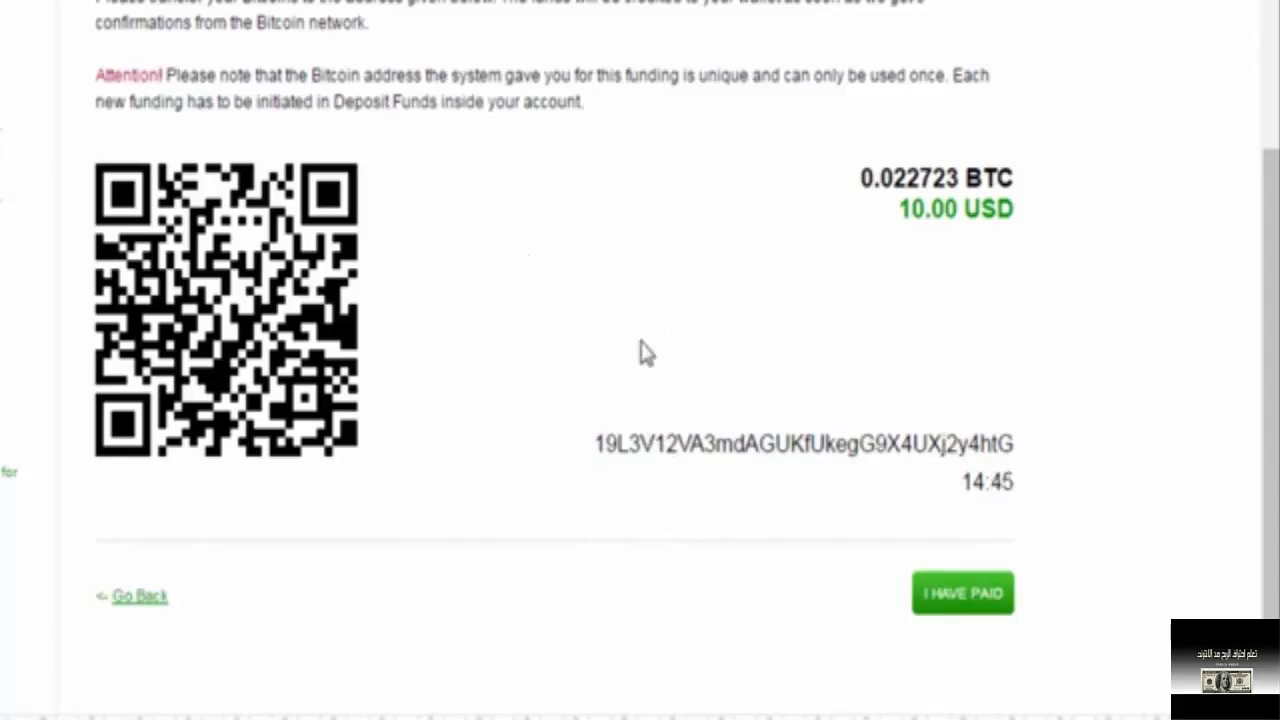
Start creating a new card with USD as its currency
{"action": "scroll", "coordinate": [605, 463], "scroll_direction": "up", "scroll_amount": 3}
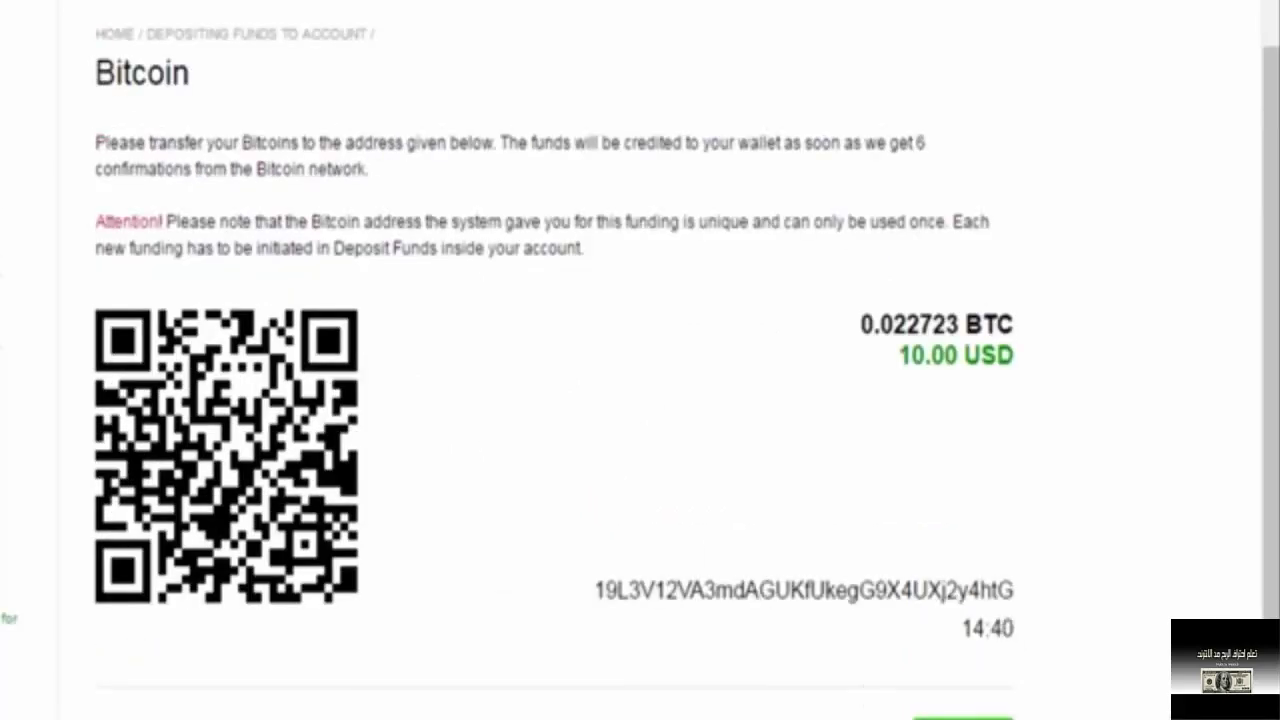
{"action": "scroll", "coordinate": [434, 449], "scroll_direction": "up", "scroll_amount": 3}
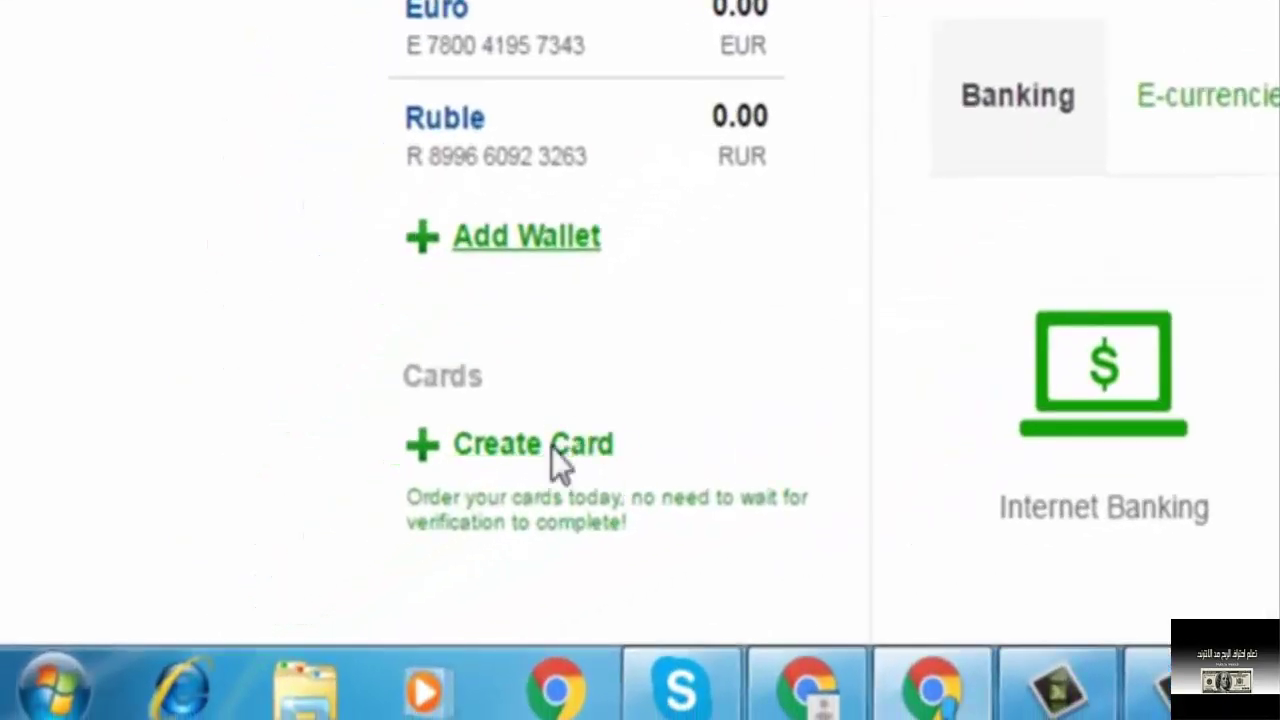
{"action": "left_click", "coordinate": [560, 462]}
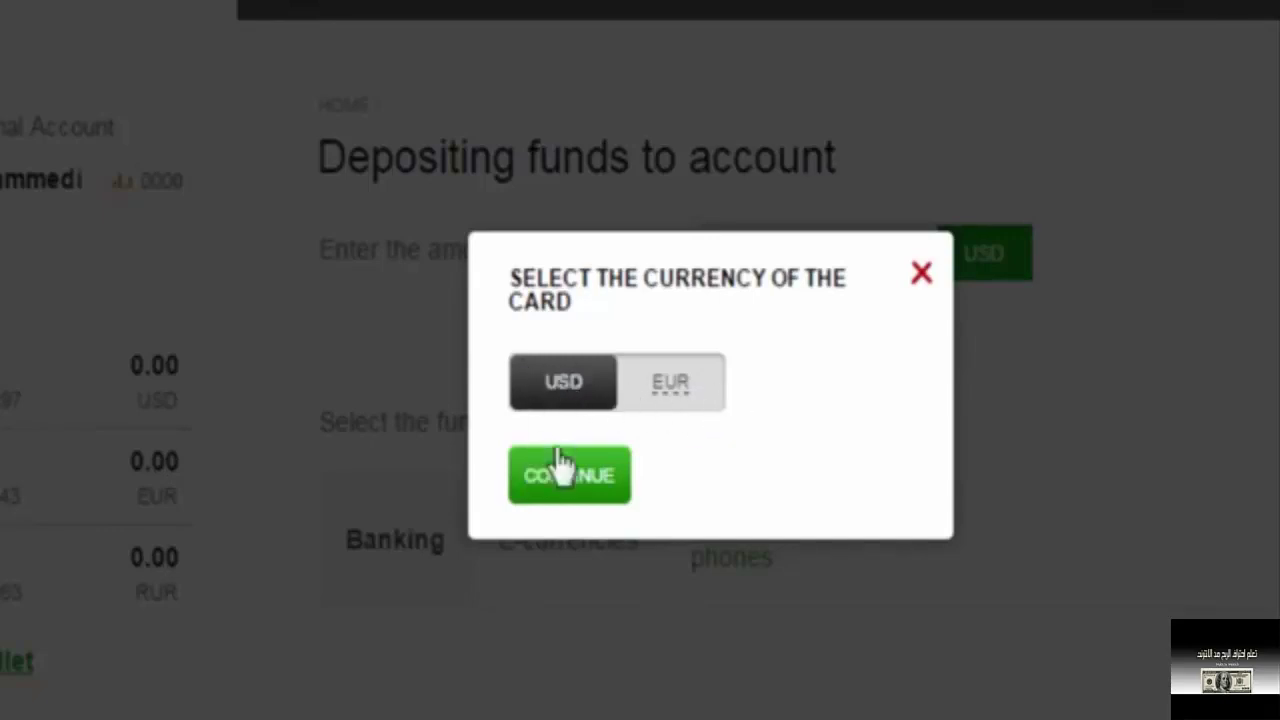
{"action": "left_click", "coordinate": [558, 478]}
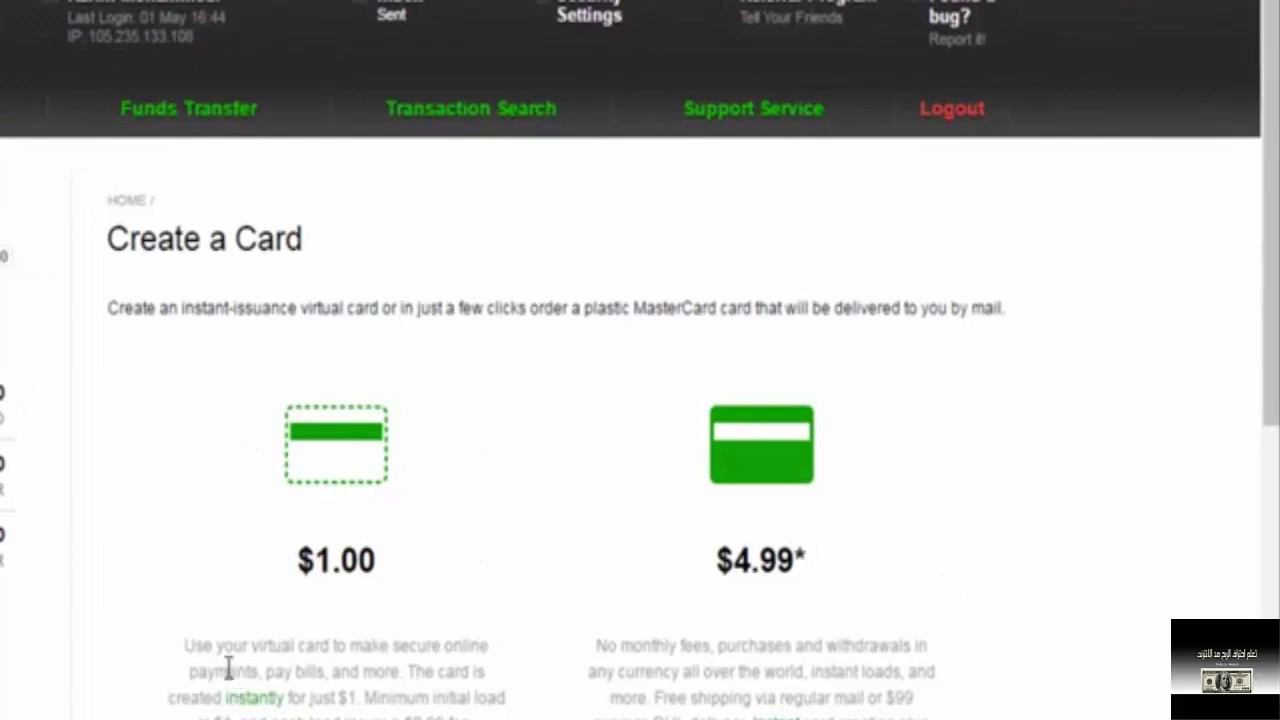
Compare the virtual and plastic card offers, examining the price of the plastic card
{"action": "scroll", "coordinate": [466, 566], "scroll_direction": "down", "scroll_amount": 3}
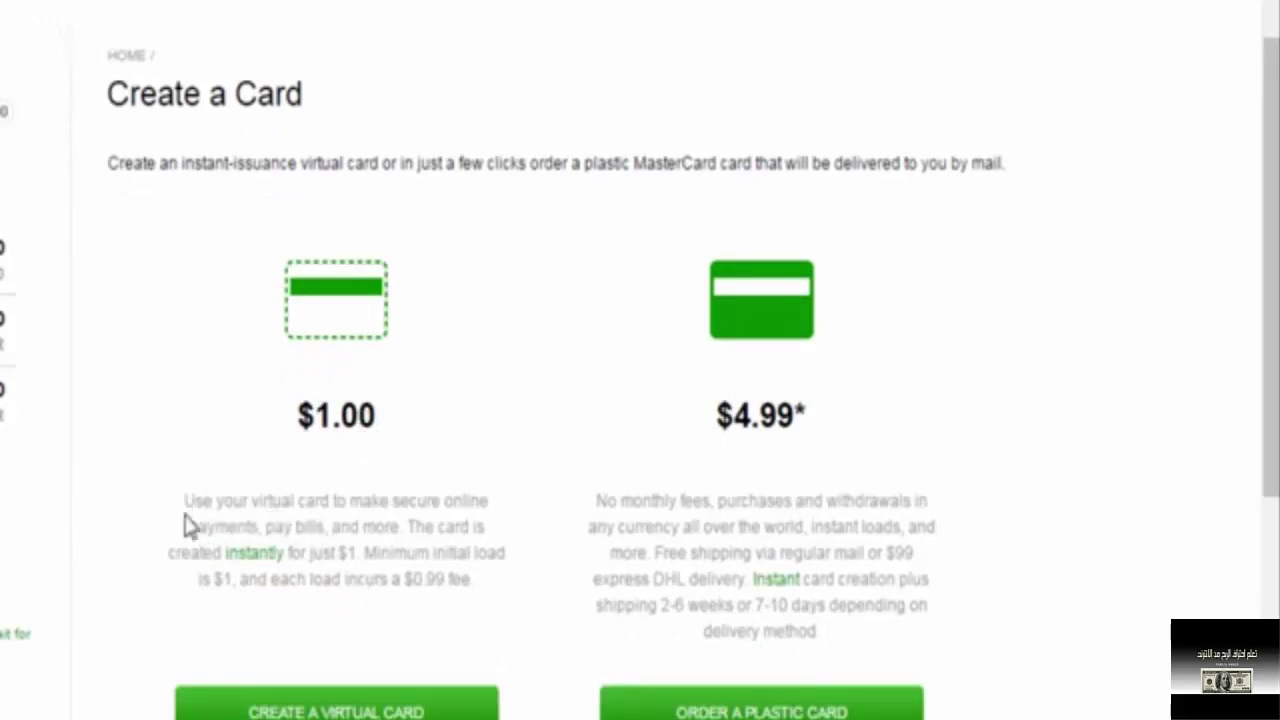
{"action": "scroll", "coordinate": [290, 535], "scroll_direction": "down", "scroll_amount": 1}
{"action": "scroll", "coordinate": [477, 506], "scroll_direction": "down", "scroll_amount": 3}
{"action": "scroll", "coordinate": [810, 275], "scroll_direction": "up", "scroll_amount": 3}
{"action": "left_click_drag", "start_coordinate": [735, 420], "coordinate": [800, 418]}
{"action": "left_click", "coordinate": [754, 486]}
{"action": "left_click_drag", "start_coordinate": [732, 424], "coordinate": [794, 424]}
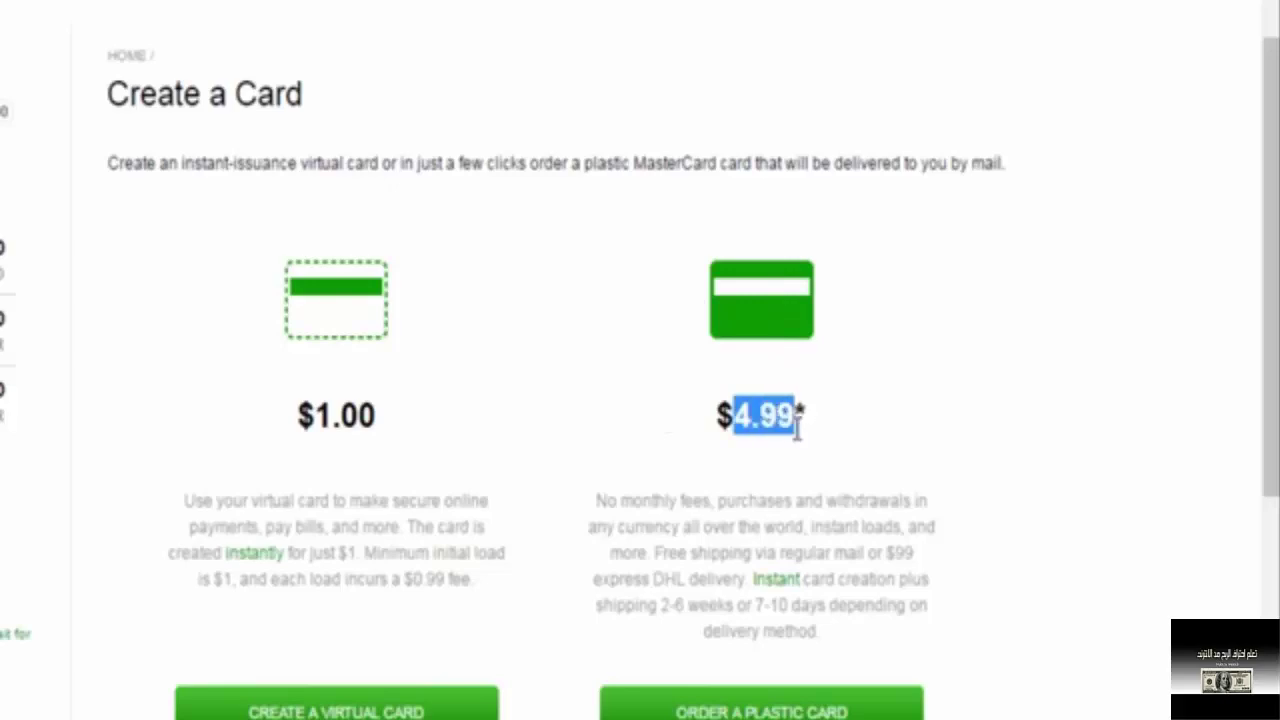
{"action": "left_click", "coordinate": [765, 400]}
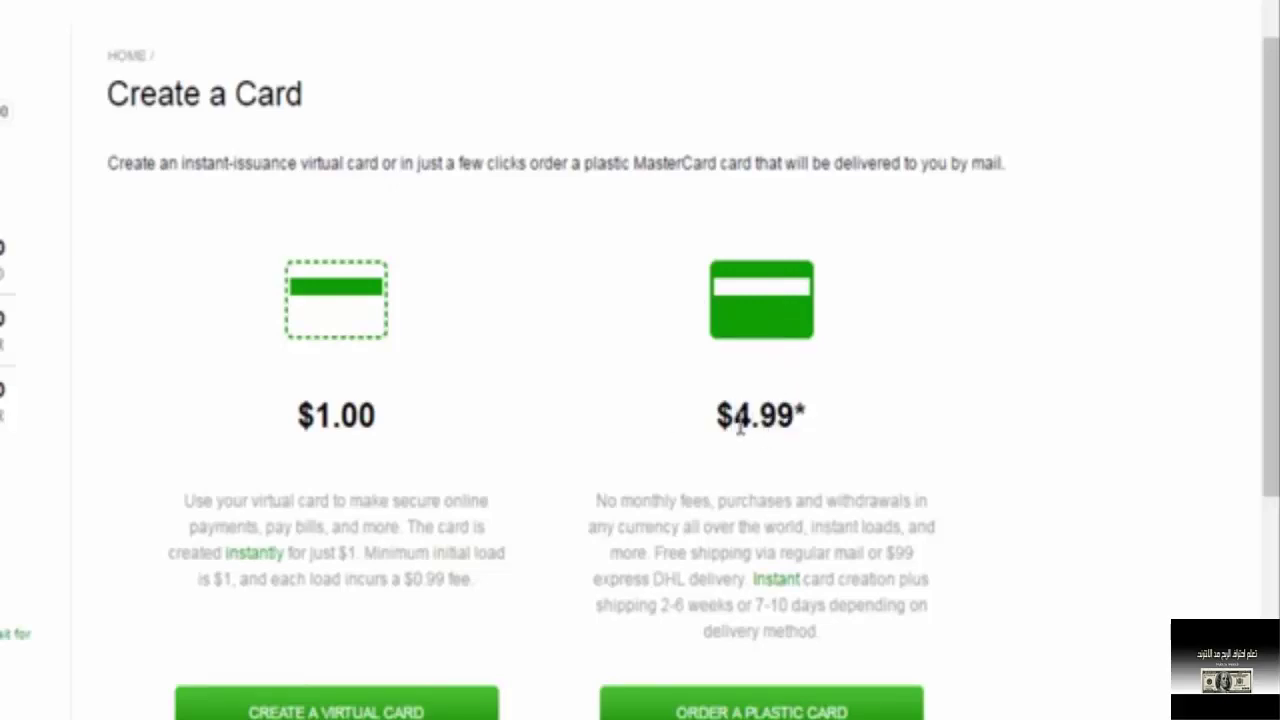
{"action": "left_click_drag", "start_coordinate": [734, 424], "coordinate": [794, 420]}
{"action": "left_click", "coordinate": [713, 447]}
{"action": "left_click_drag", "start_coordinate": [718, 415], "coordinate": [794, 419]}
{"action": "left_click", "coordinate": [790, 418]}
Examine the plastic card's withdrawal fees, ATM and funding limits, and currency exchange rate
{"action": "scroll", "coordinate": [950, 620], "scroll_direction": "down", "scroll_amount": 1}
{"action": "scroll", "coordinate": [806, 349], "scroll_direction": "down", "scroll_amount": 4}
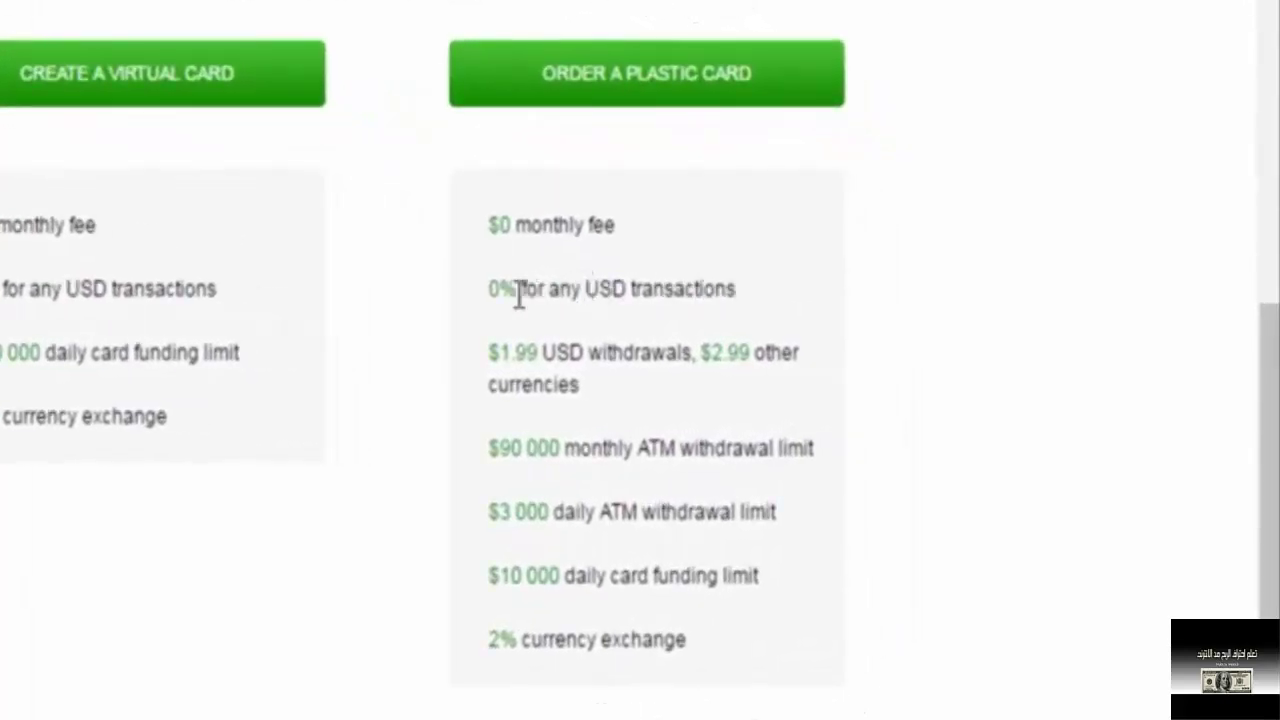
{"action": "left_click_drag", "start_coordinate": [499, 352], "coordinate": [664, 362]}
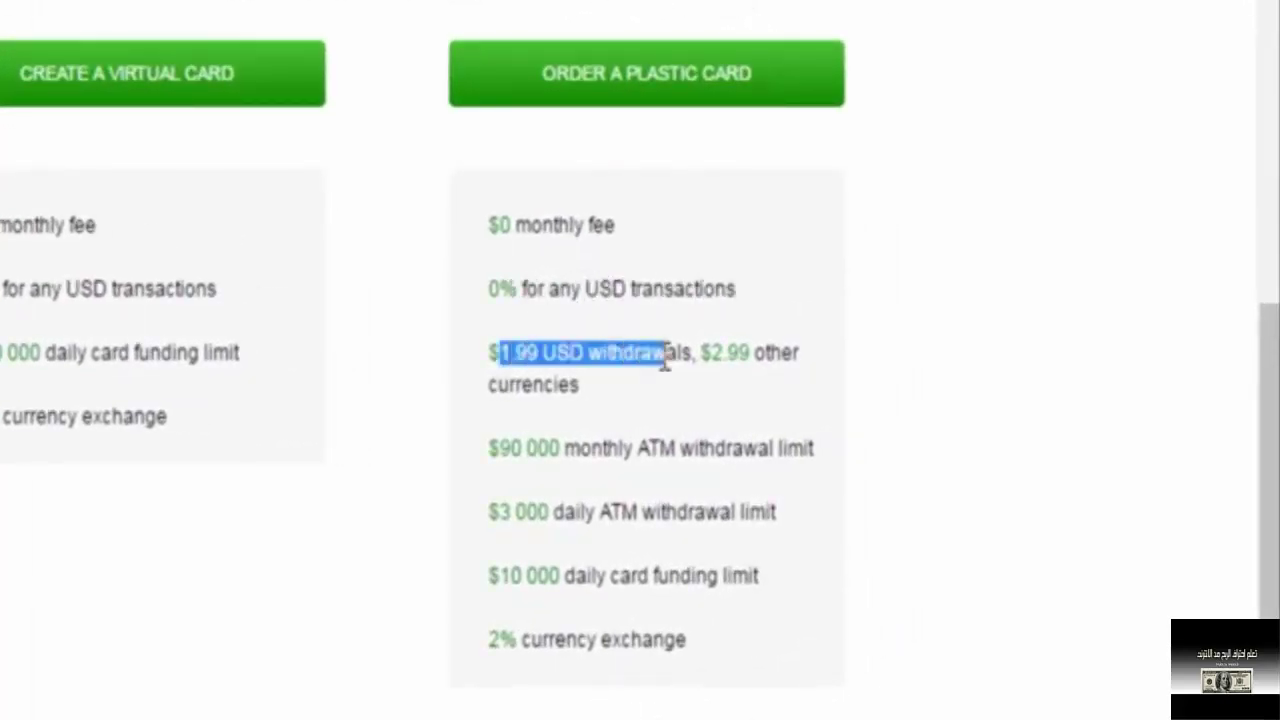
{"action": "left_click_drag", "start_coordinate": [499, 360], "coordinate": [538, 360]}
{"action": "left_click", "coordinate": [617, 346]}
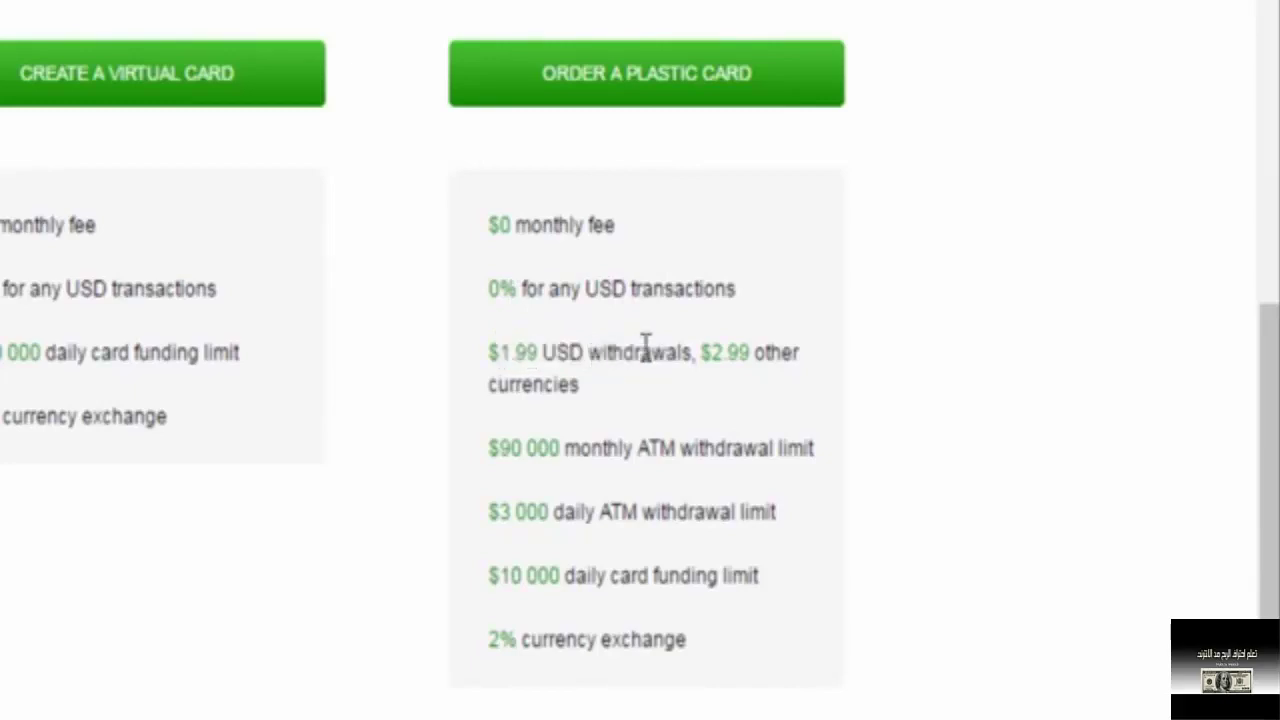
{"action": "double_click", "coordinate": [740, 358]}
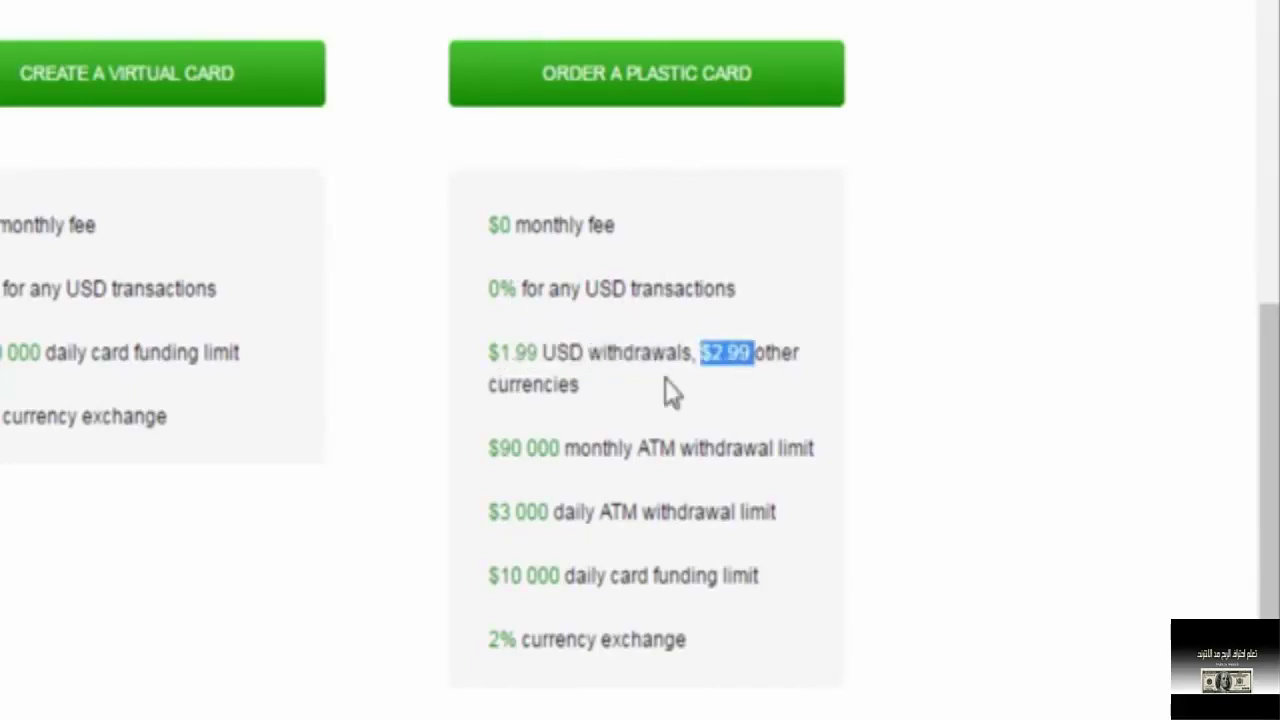
{"action": "left_click", "coordinate": [540, 389]}
{"action": "left_click_drag", "start_coordinate": [701, 352], "coordinate": [735, 352]}
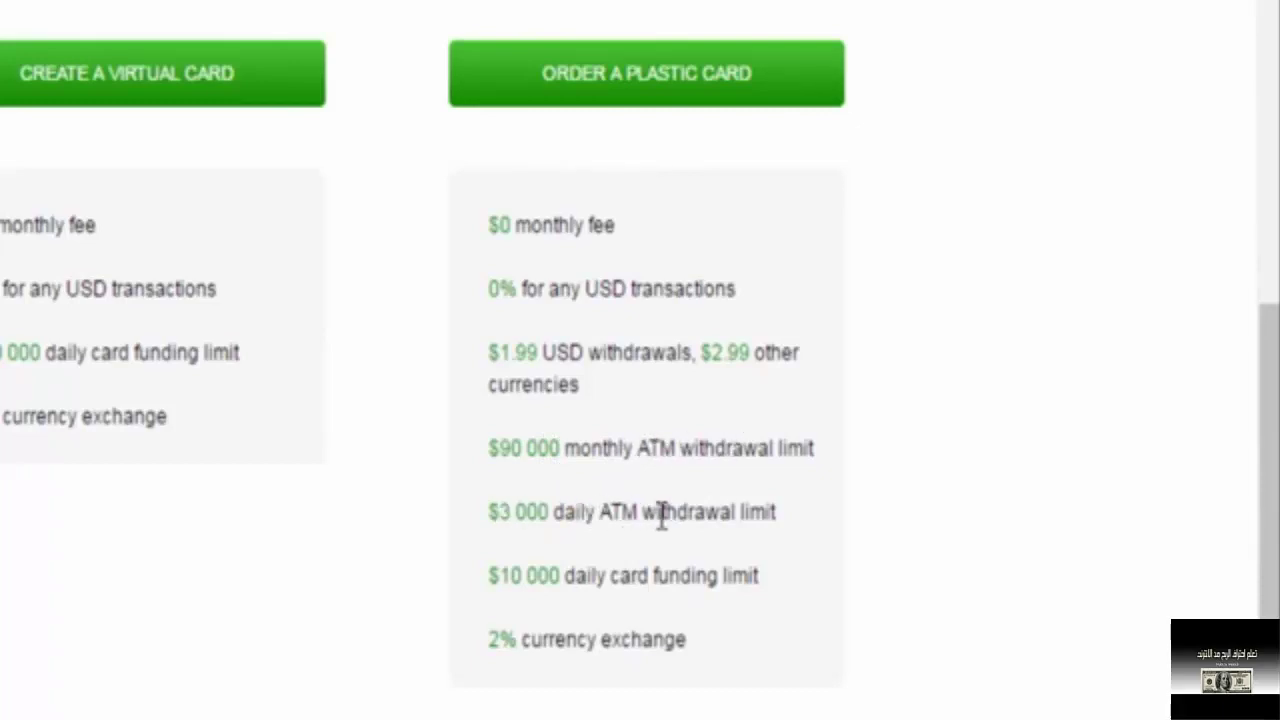
{"action": "left_click_drag", "start_coordinate": [551, 512], "coordinate": [491, 510]}
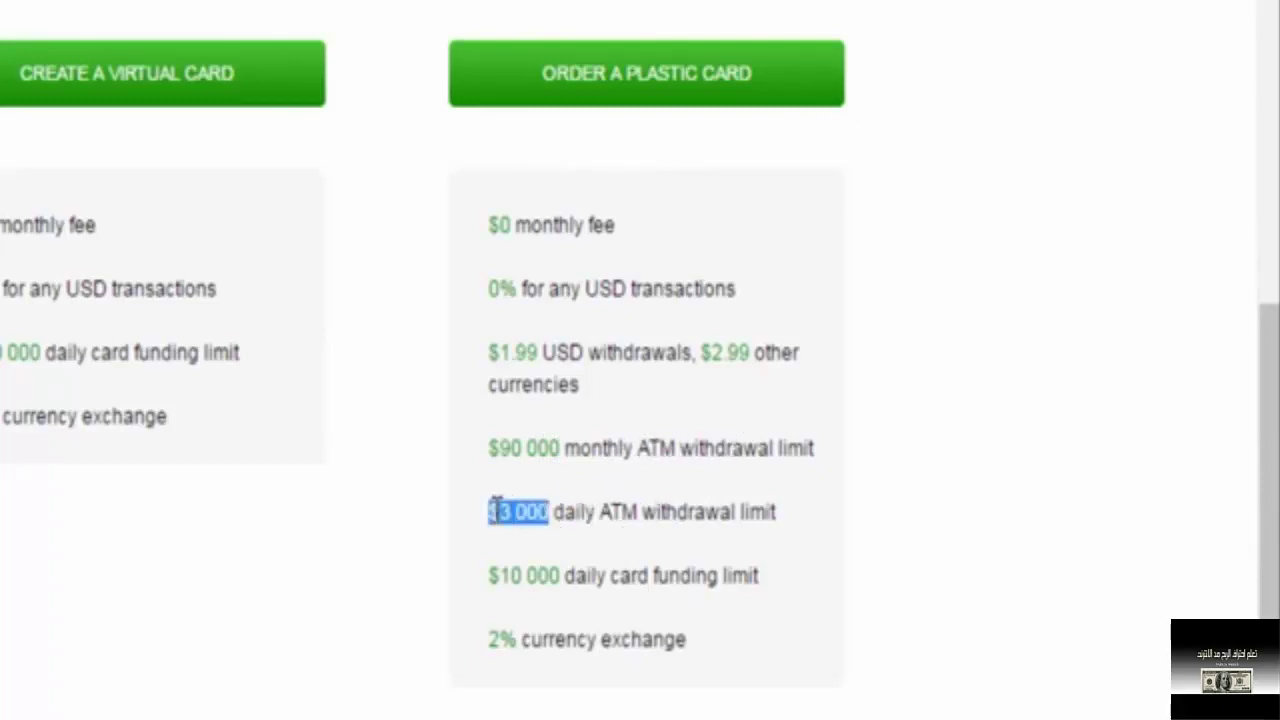
{"action": "left_click", "coordinate": [583, 530]}
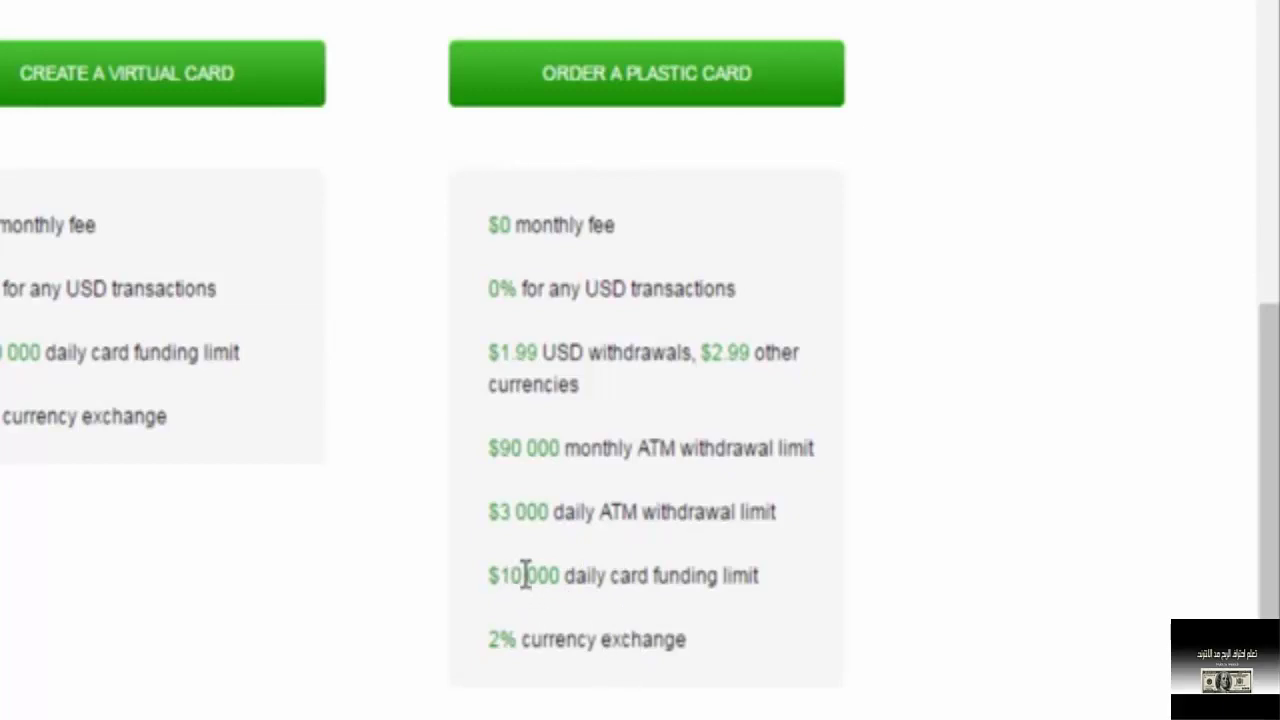
{"action": "left_click_drag", "start_coordinate": [491, 641], "coordinate": [686, 648]}
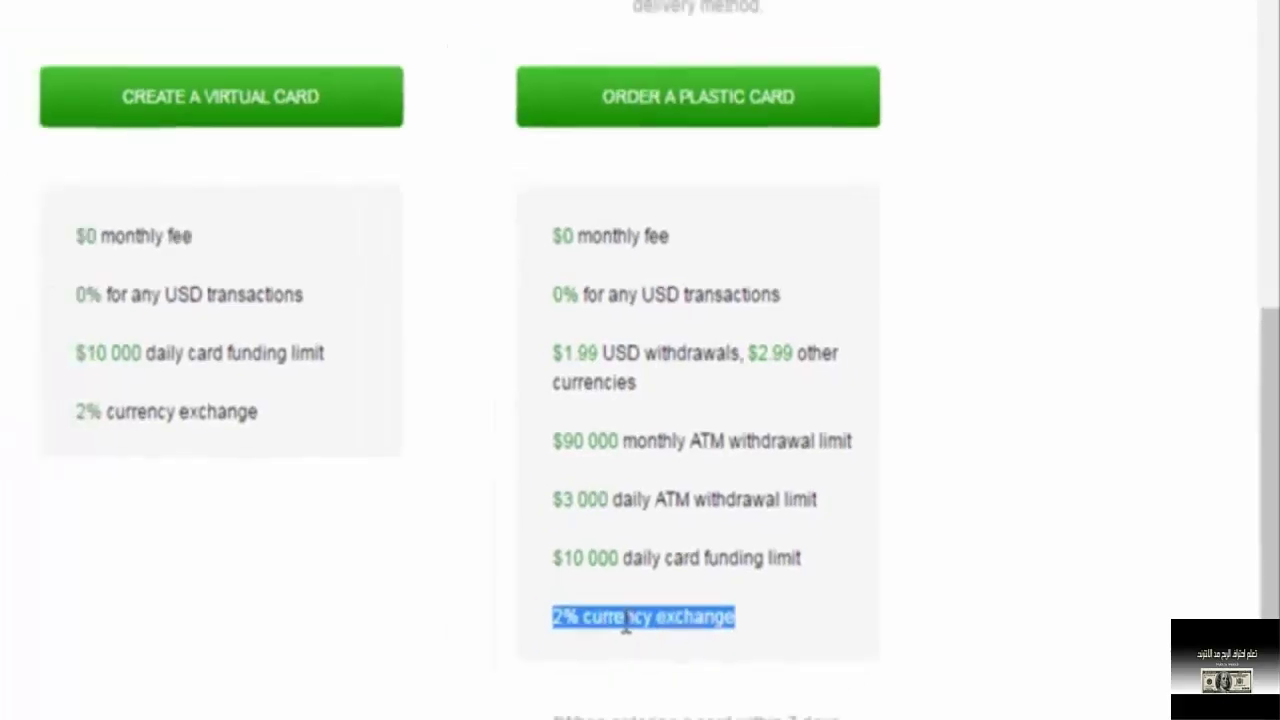
{"action": "left_click", "coordinate": [691, 486]}
Open the order form for a plastic card
{"action": "scroll", "coordinate": [688, 480], "scroll_direction": "up", "scroll_amount": 3}
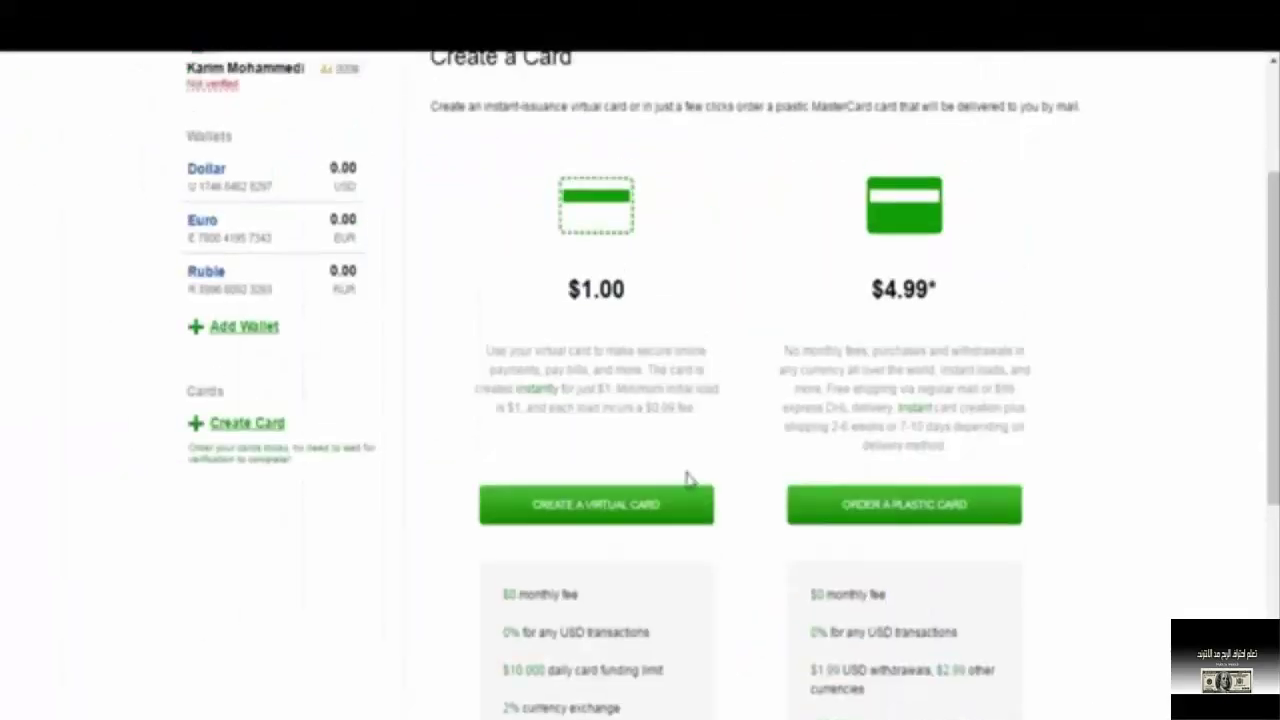
{"action": "scroll", "coordinate": [688, 480], "scroll_direction": "up", "scroll_amount": 2}
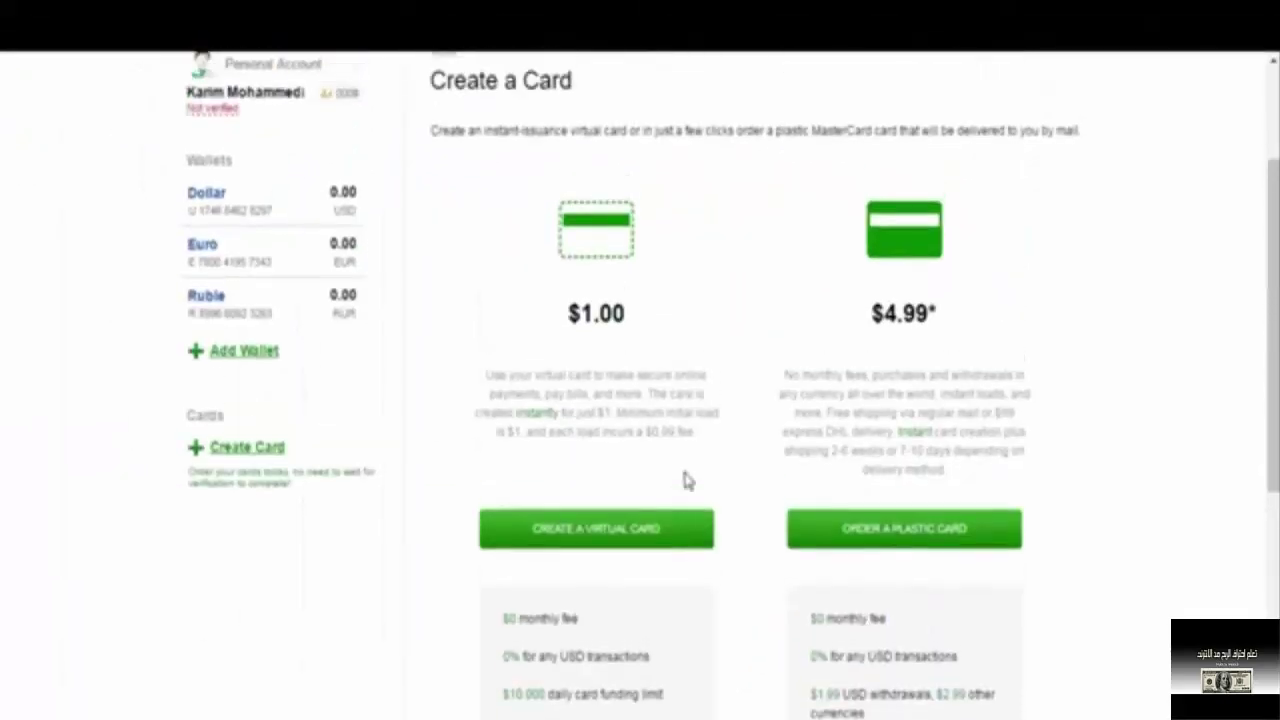
{"action": "scroll", "coordinate": [960, 391], "scroll_direction": "down", "scroll_amount": 5}
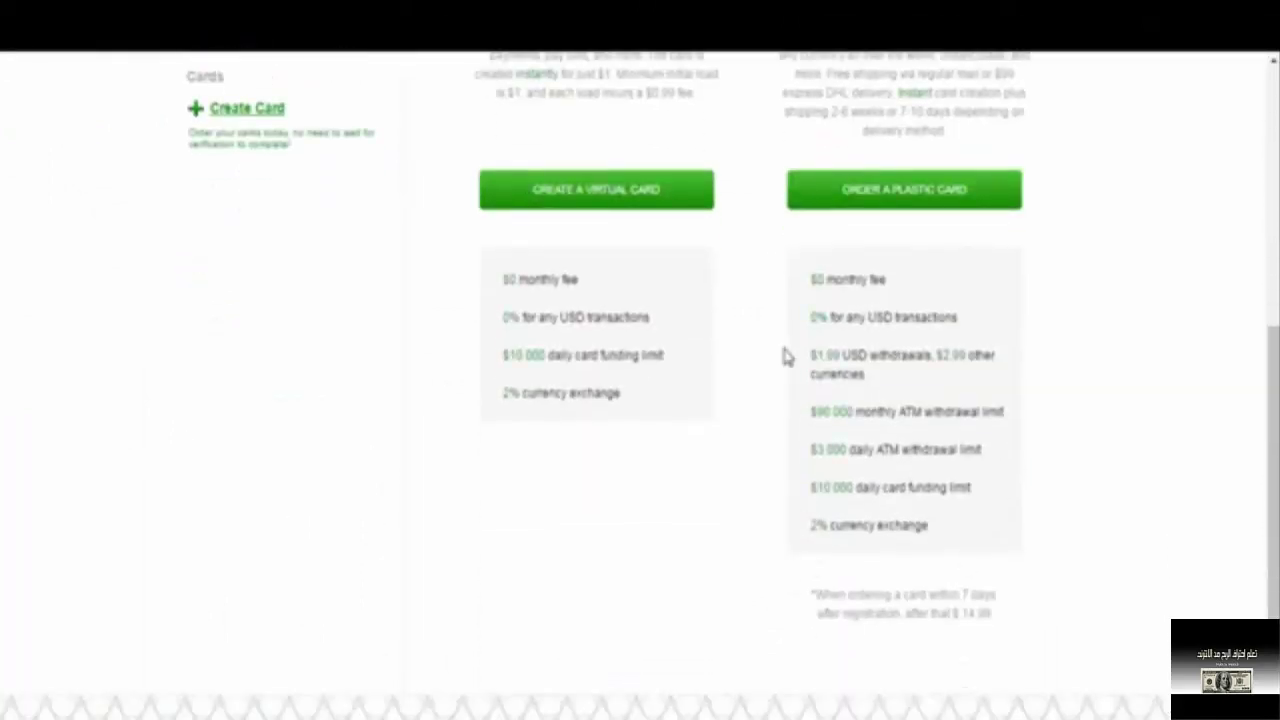
{"action": "scroll", "coordinate": [786, 371], "scroll_direction": "up", "scroll_amount": 3}
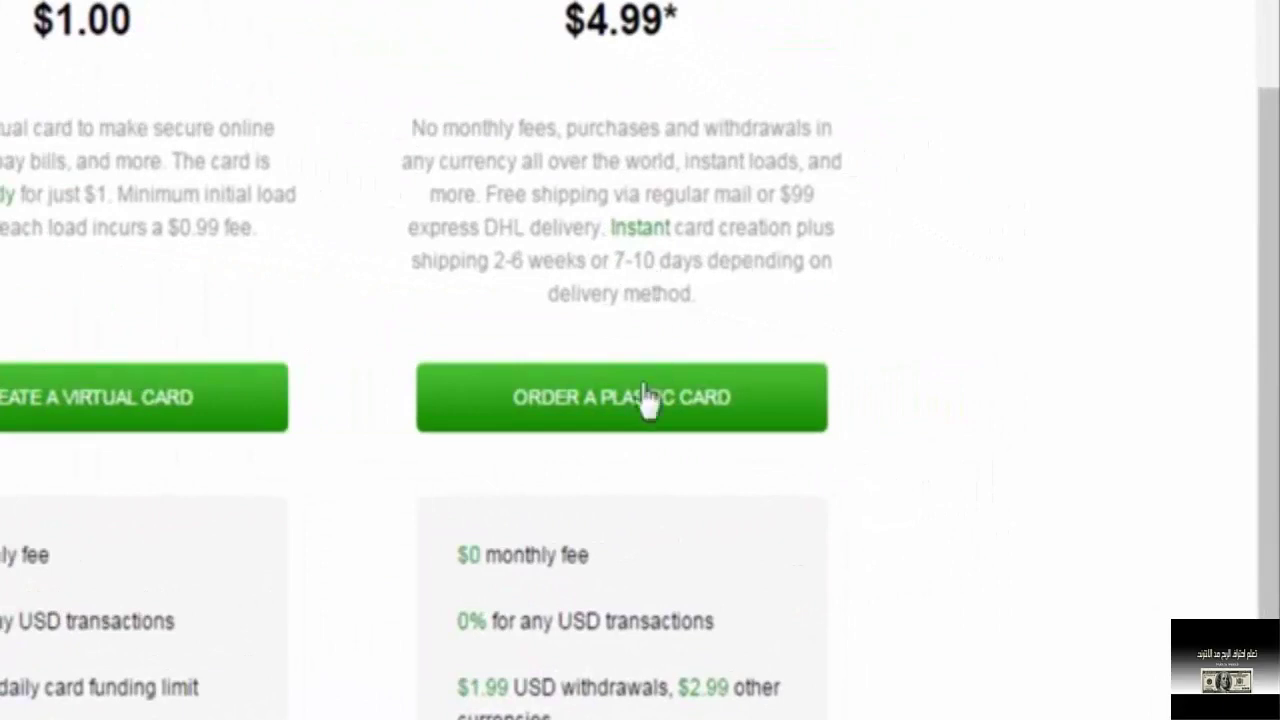
{"action": "left_click", "coordinate": [608, 405]}
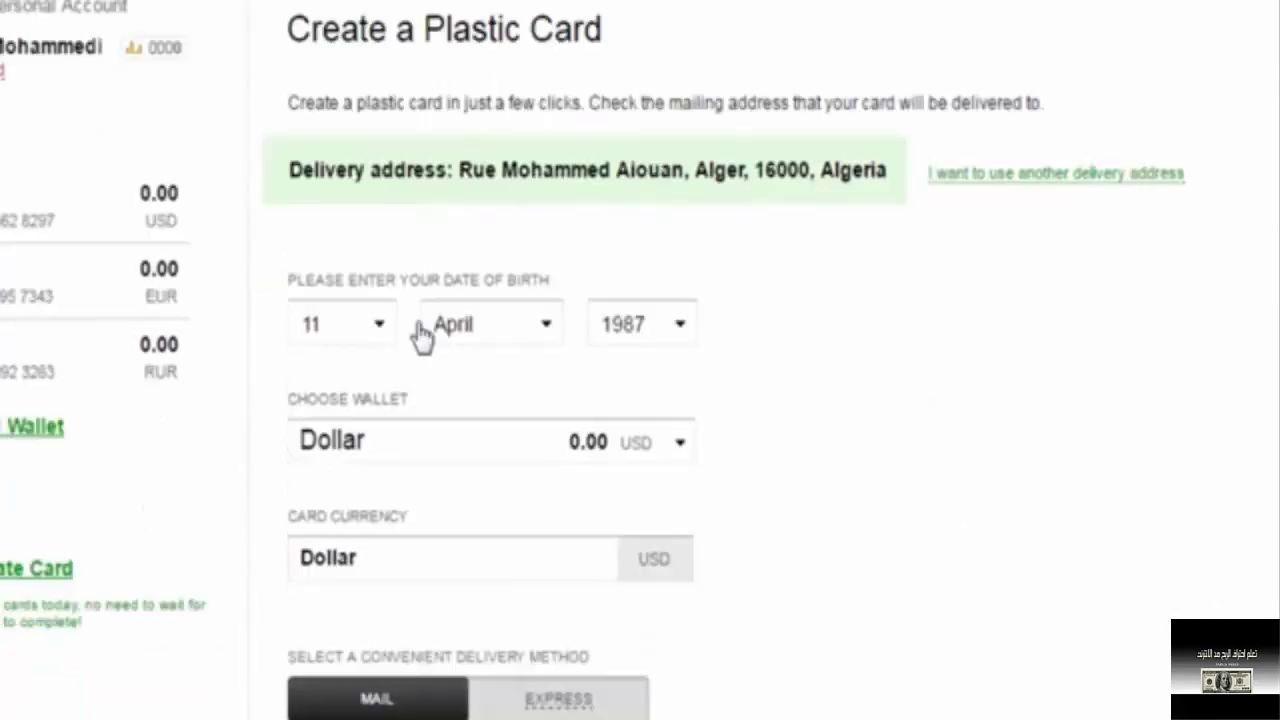
Review the date of birth fields and the list of wallets that can pay for the plastic card
{"action": "left_click", "coordinate": [358, 323]}
{"action": "left_click", "coordinate": [593, 363]}
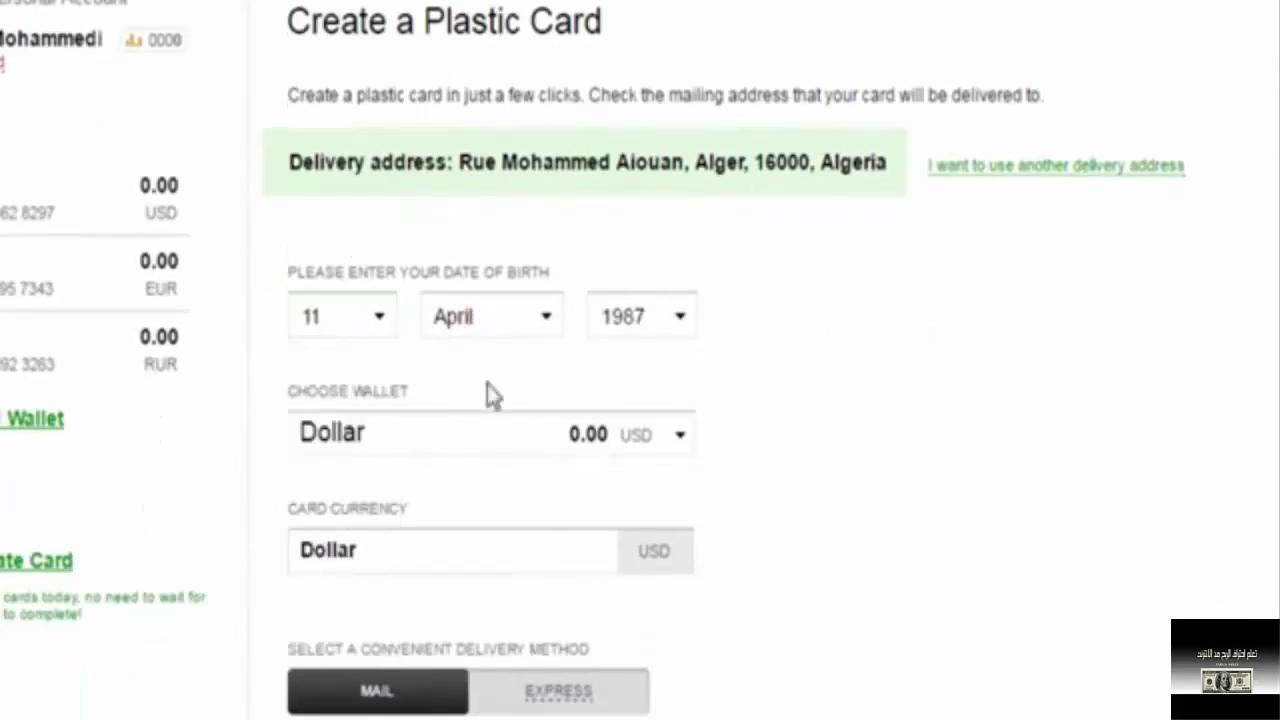
{"action": "left_click", "coordinate": [466, 441]}
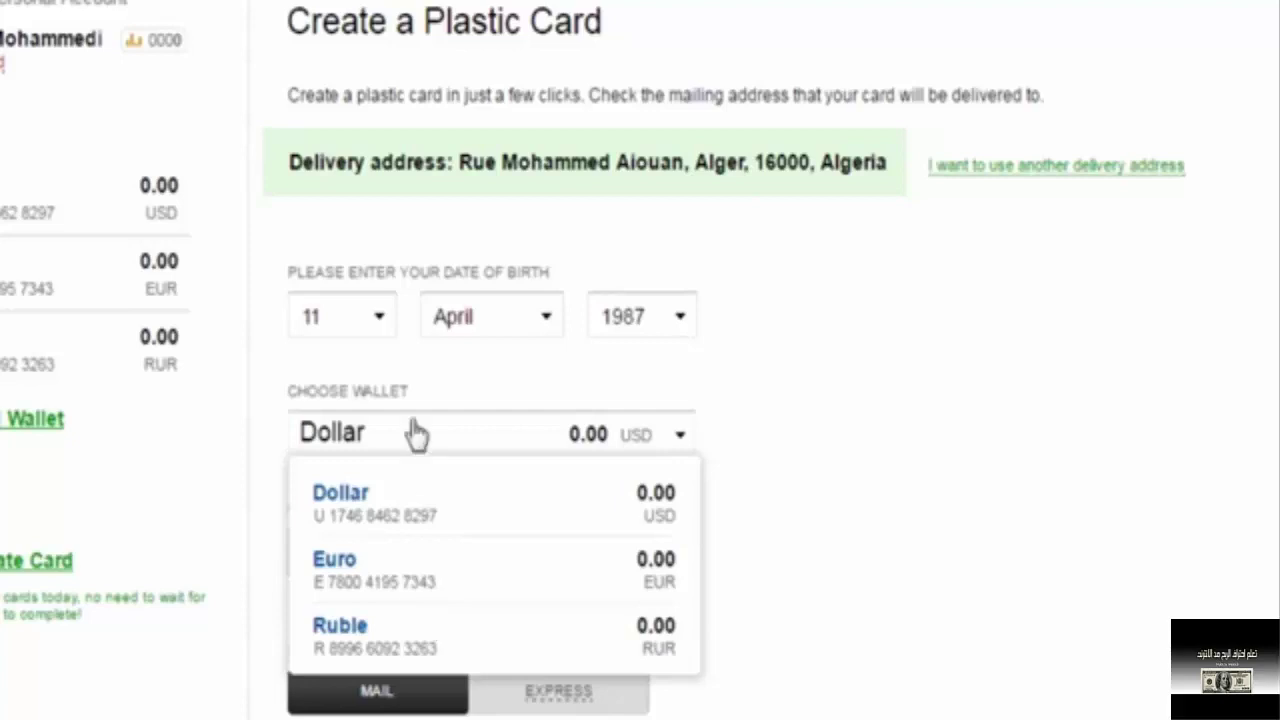
{"action": "left_click", "coordinate": [143, 185]}
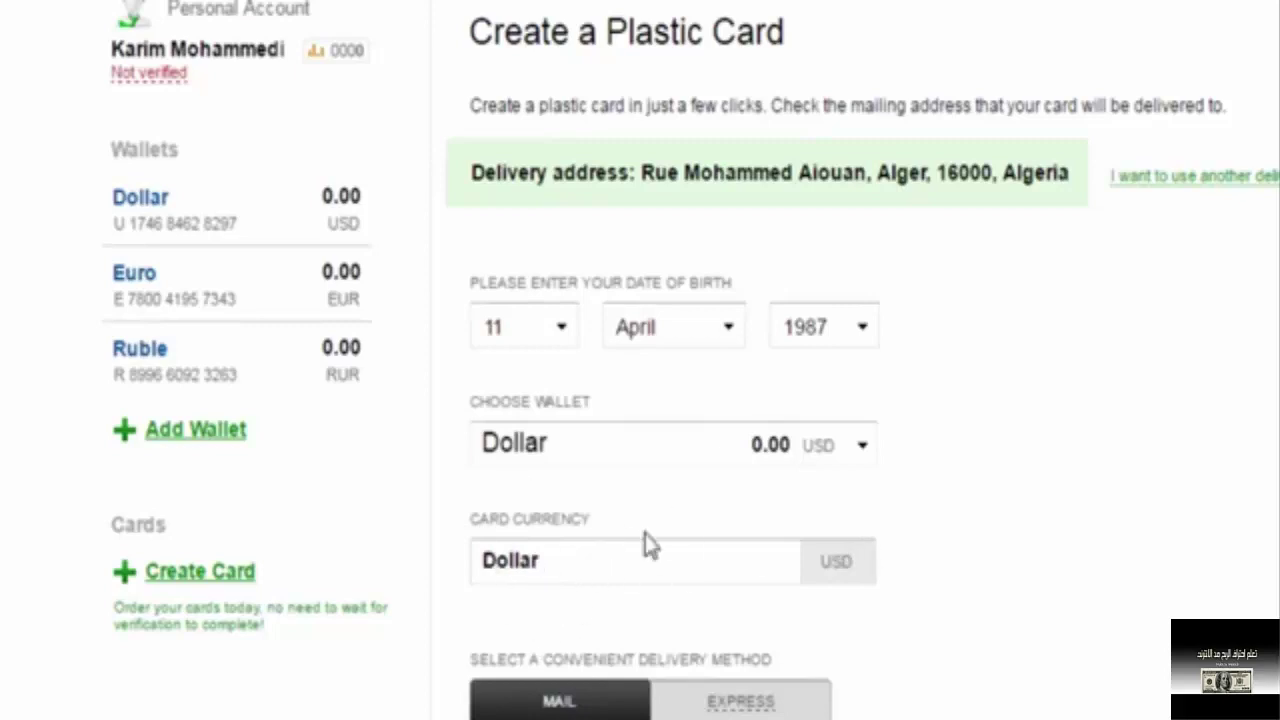
Compare the debit amount for Express and Mail delivery, ending with Mail as the delivery method
{"action": "scroll", "coordinate": [553, 585], "scroll_direction": "down", "scroll_amount": 3}
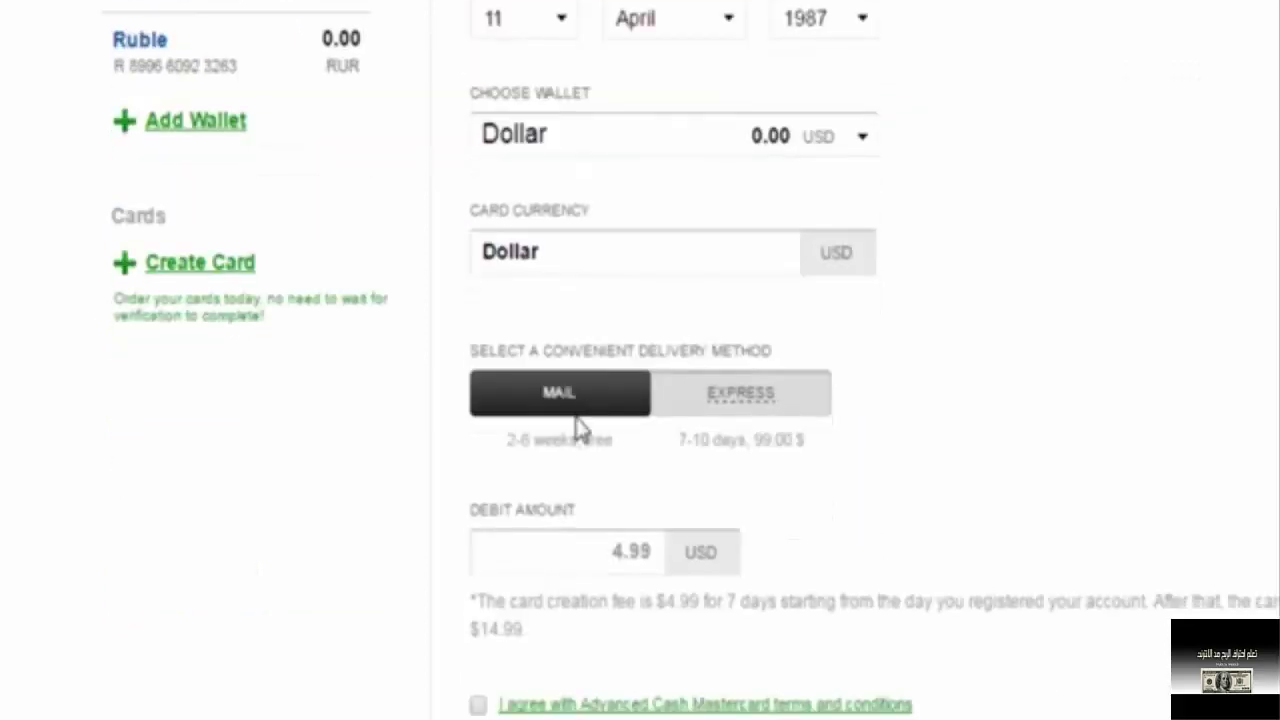
{"action": "left_click", "coordinate": [738, 395]}
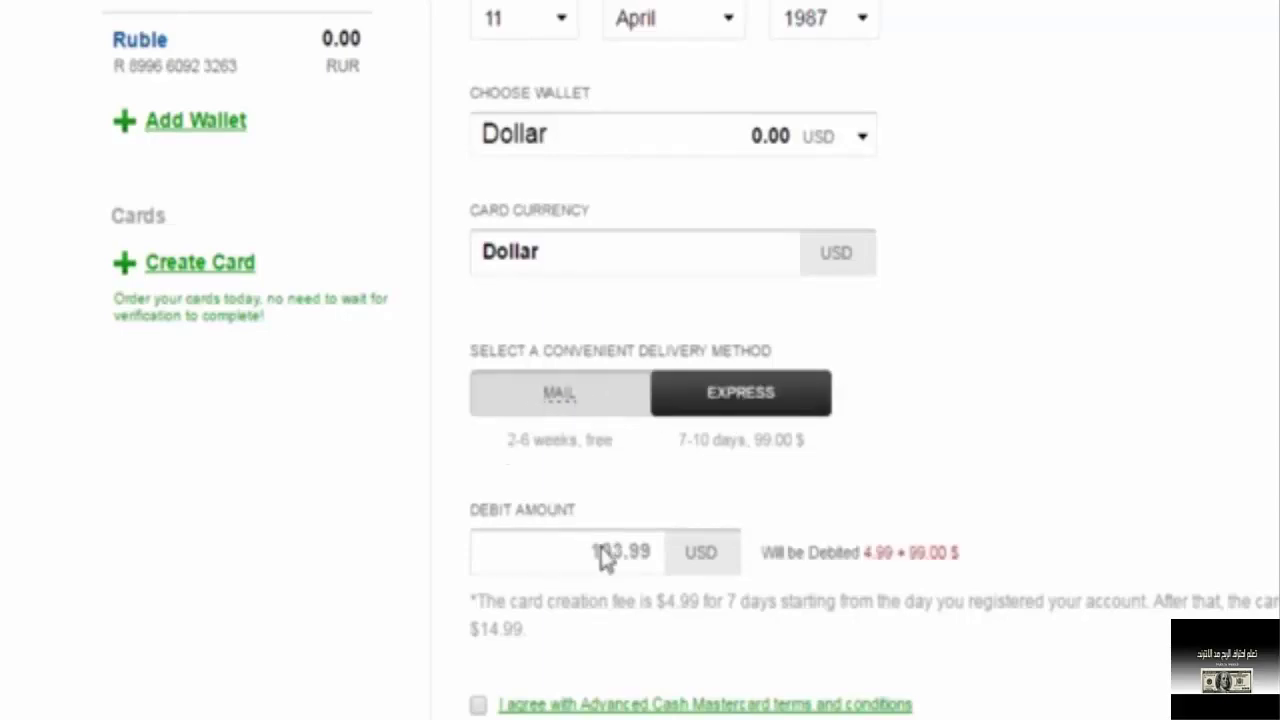
{"action": "left_click", "coordinate": [562, 398]}
{"action": "scroll", "coordinate": [612, 505], "scroll_direction": "down", "scroll_amount": 3}
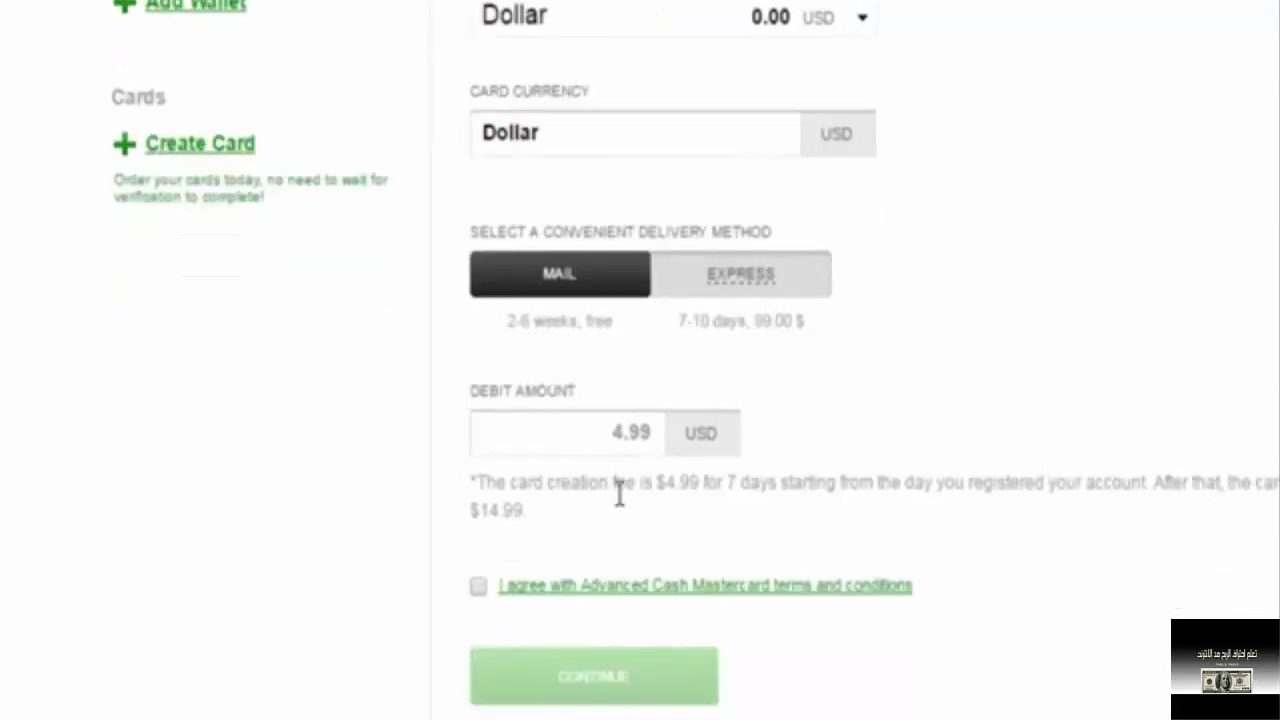
Agree to the Advanced Cash Mastercard terms and conditions and submit the plastic card order
{"action": "scroll", "coordinate": [608, 510], "scroll_direction": "down", "scroll_amount": 2}
{"action": "left_click", "coordinate": [479, 449]}
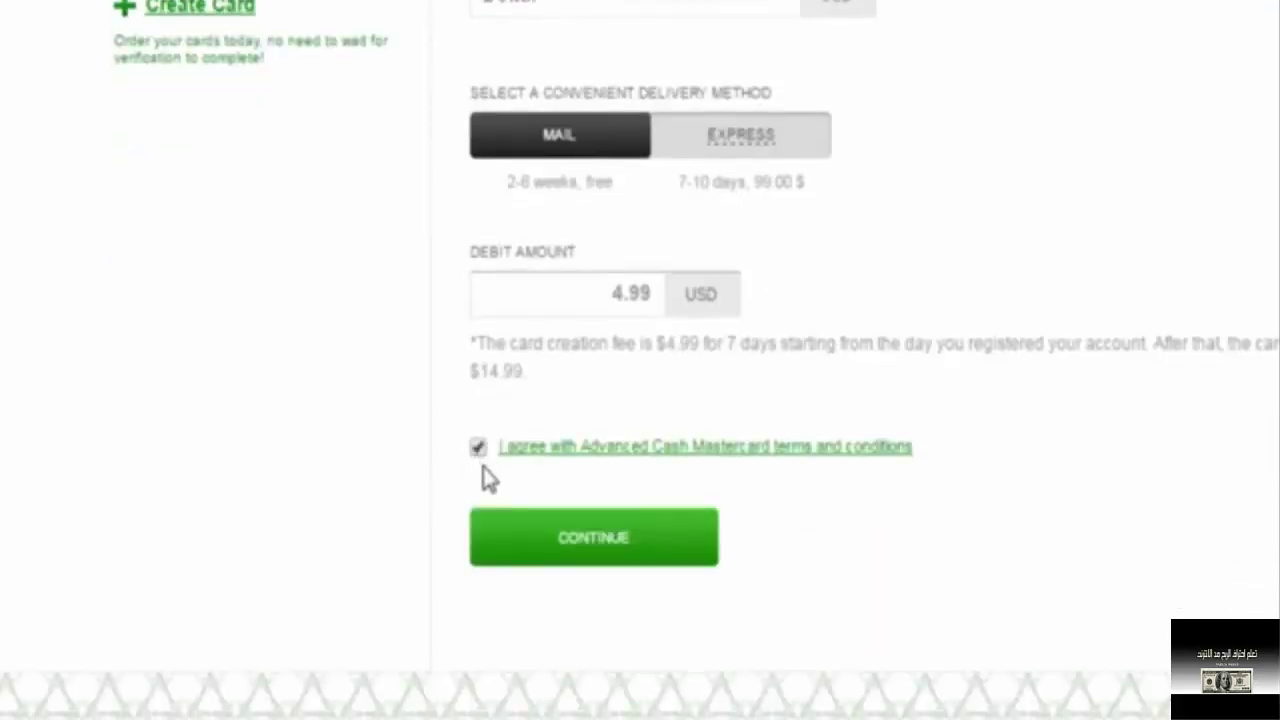
{"action": "left_click", "coordinate": [900, 452]}
{"action": "left_click", "coordinate": [592, 546]}
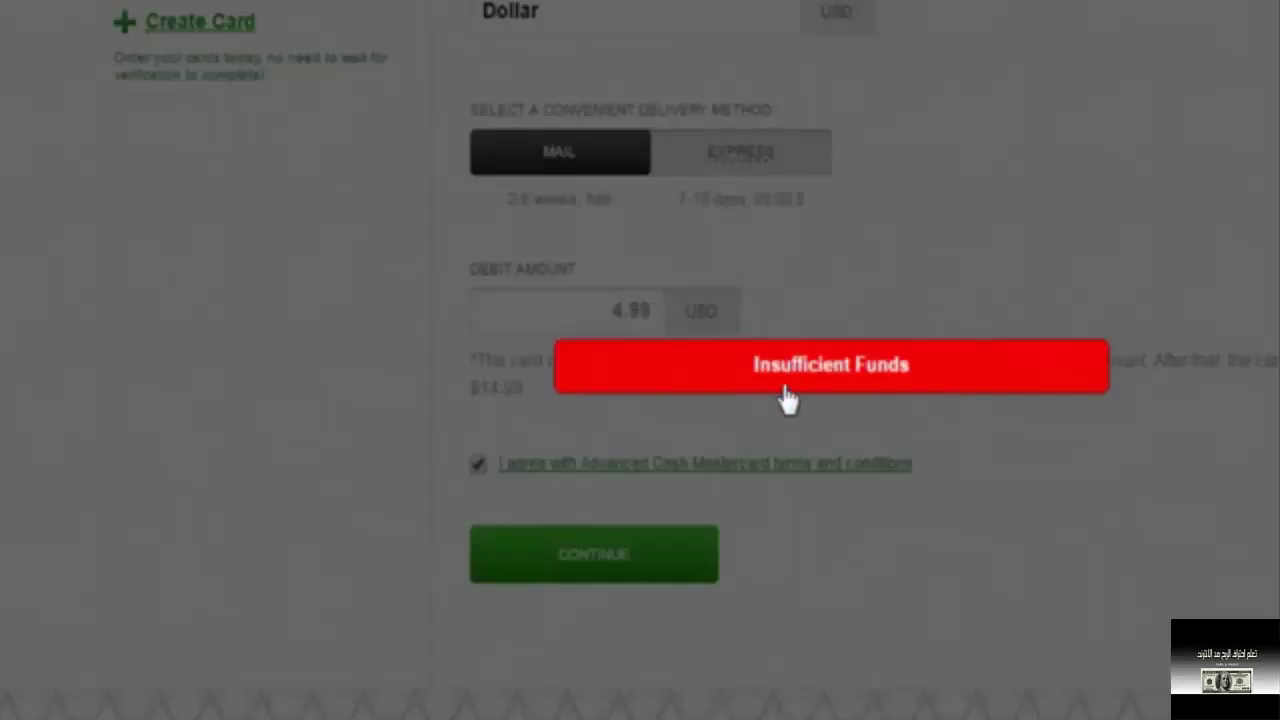
Check the Dollar wallet balance against the card's debit amount and open the page for depositing funds
{"action": "scroll", "coordinate": [330, 180], "scroll_direction": "up", "scroll_amount": 5}
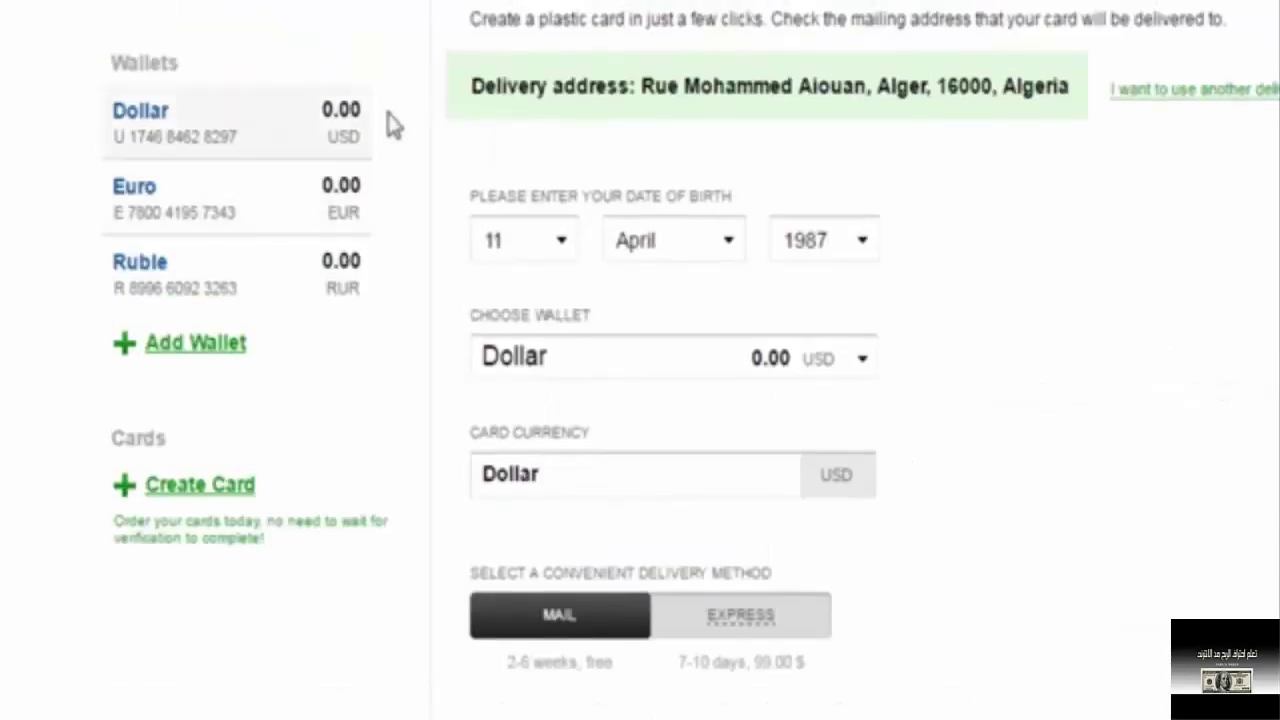
{"action": "scroll", "coordinate": [634, 651], "scroll_direction": "down", "scroll_amount": 5}
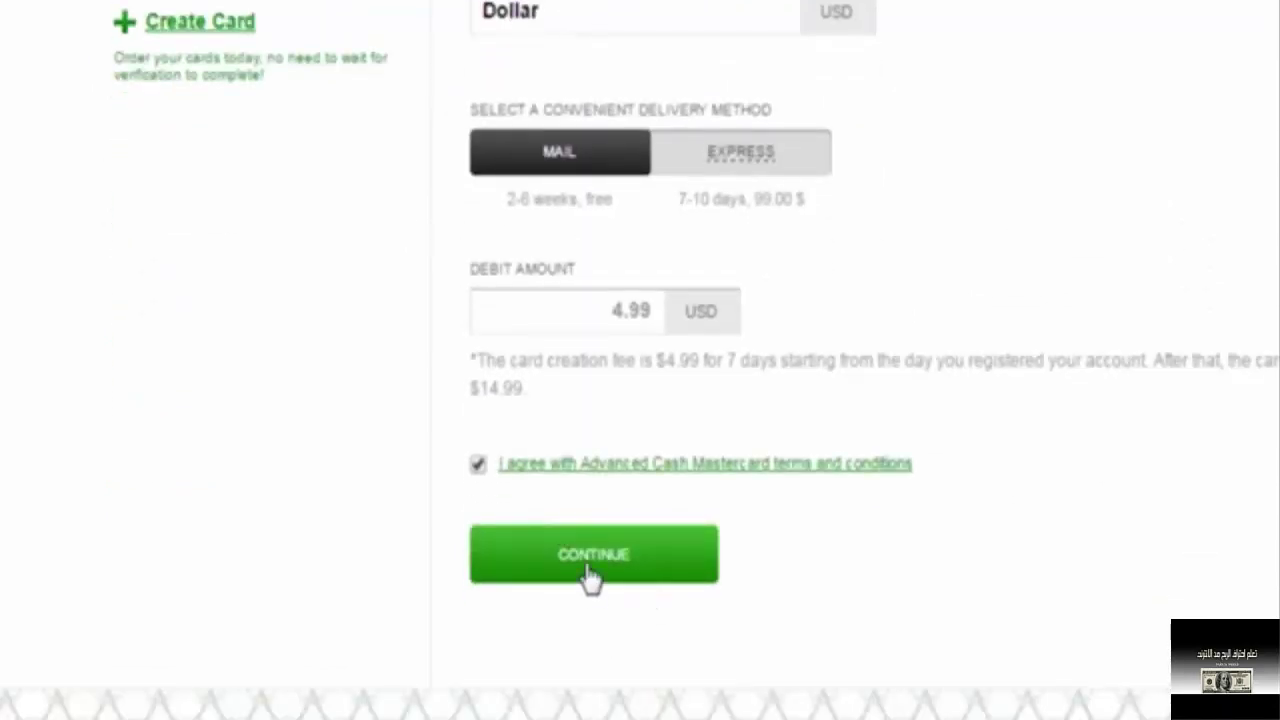
{"action": "scroll", "coordinate": [590, 578], "scroll_direction": "up", "scroll_amount": 6}
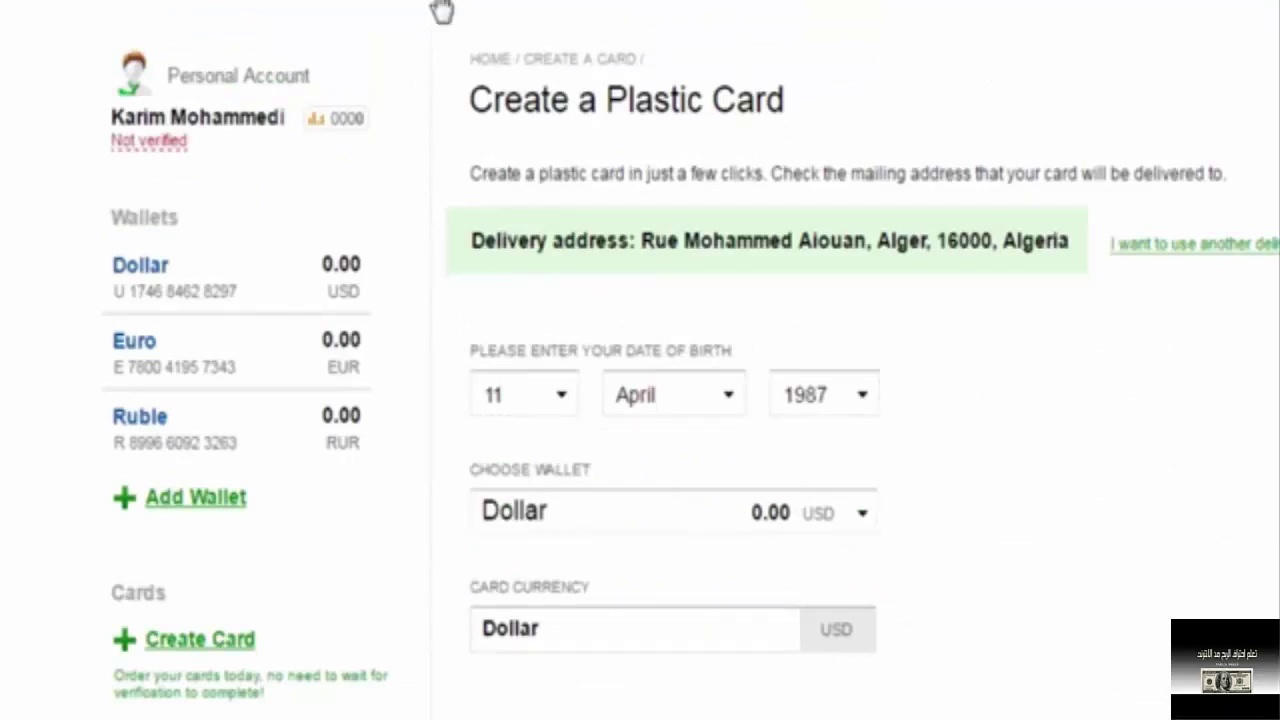
{"action": "scroll", "coordinate": [596, 320], "scroll_direction": "down", "scroll_amount": 1}
{"action": "scroll", "coordinate": [596, 320], "scroll_direction": "down", "scroll_amount": 2}
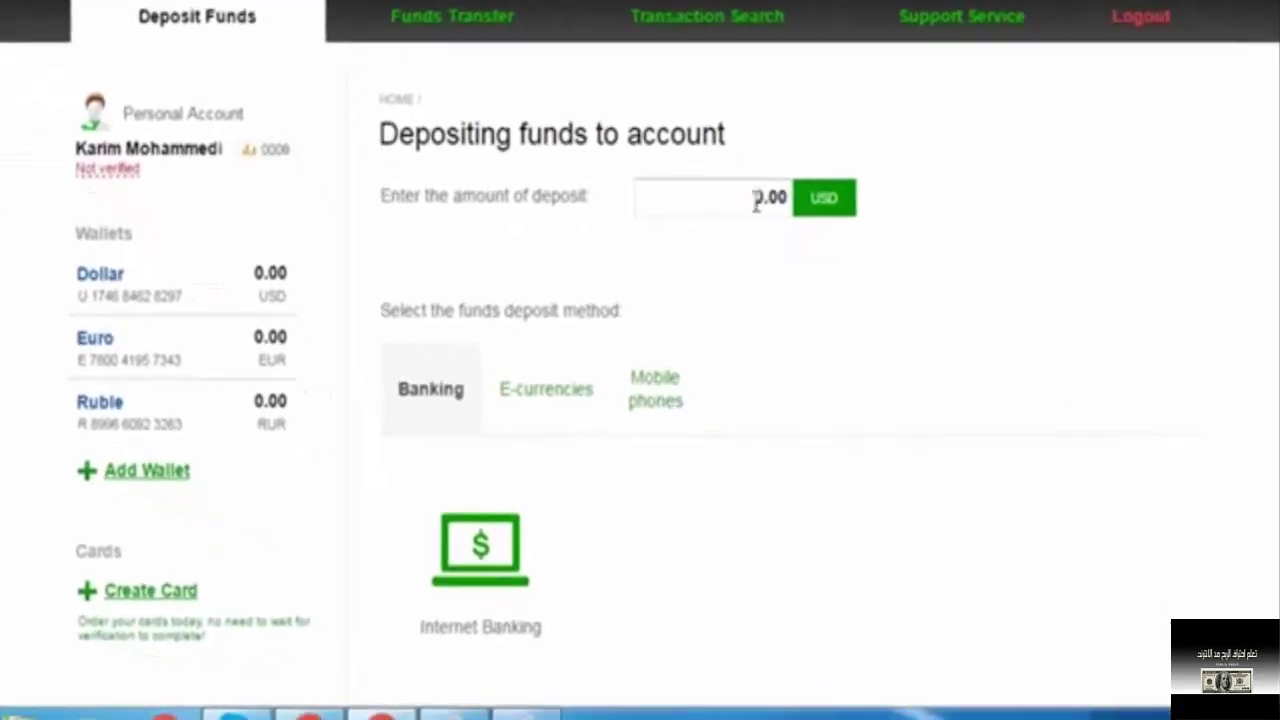
Examine the E-currencies deposit methods and the fee charged by each payment system
{"action": "scroll", "coordinate": [485, 425], "scroll_direction": "down", "scroll_amount": 3}
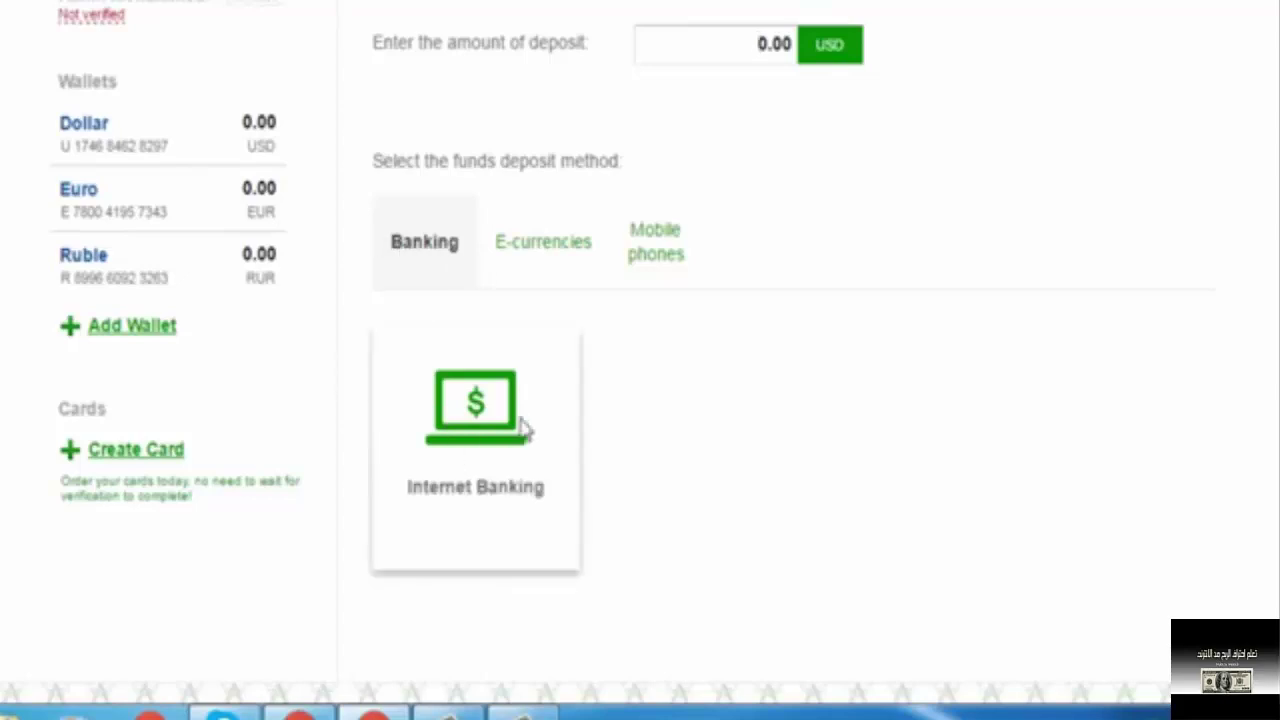
{"action": "left_click", "coordinate": [545, 258]}
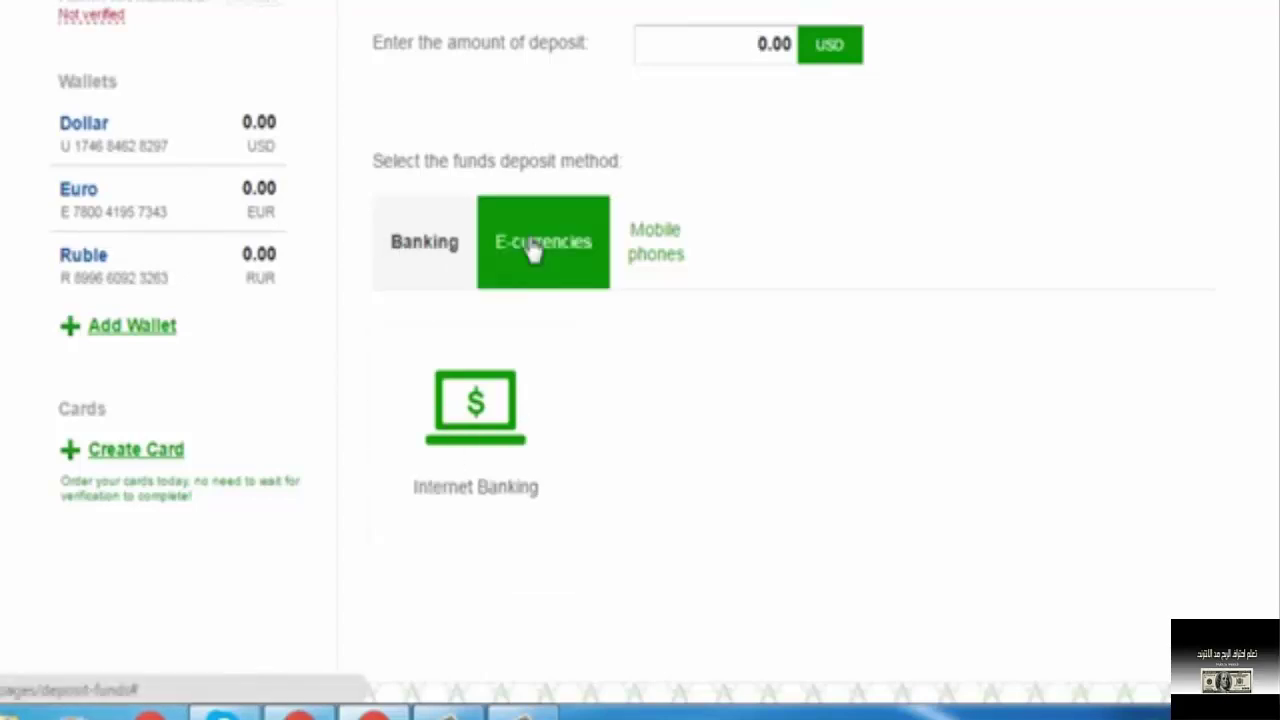
{"action": "scroll", "coordinate": [537, 252], "scroll_direction": "down", "scroll_amount": 2}
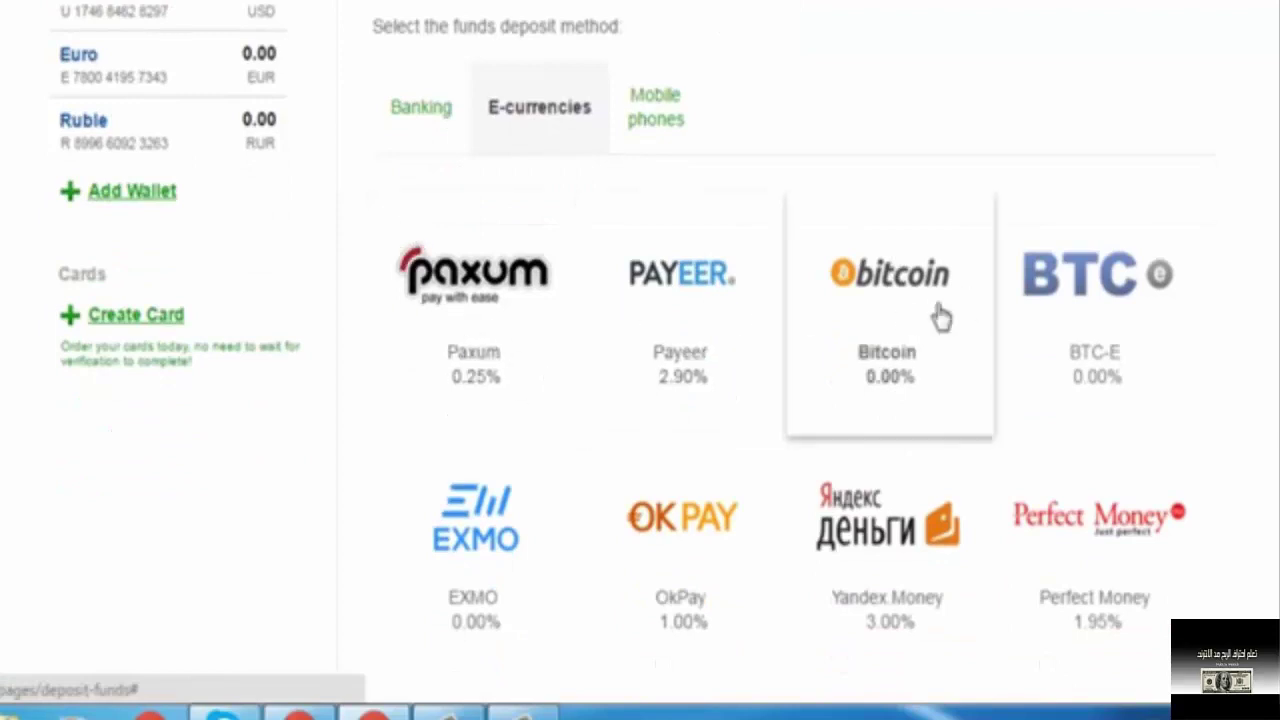
{"action": "scroll", "coordinate": [1018, 450], "scroll_direction": "down", "scroll_amount": 1}
{"action": "scroll", "coordinate": [1018, 450], "scroll_direction": "down", "scroll_amount": 1}
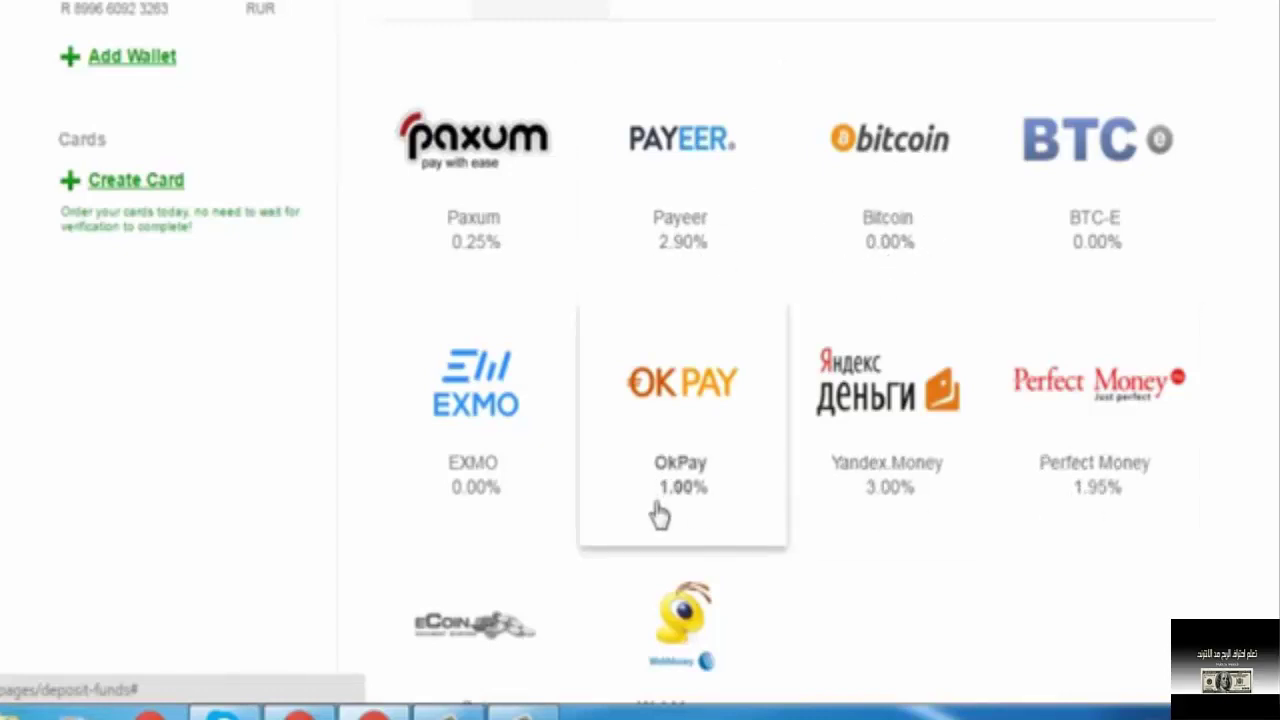
{"action": "scroll", "coordinate": [957, 557], "scroll_direction": "down", "scroll_amount": 2}
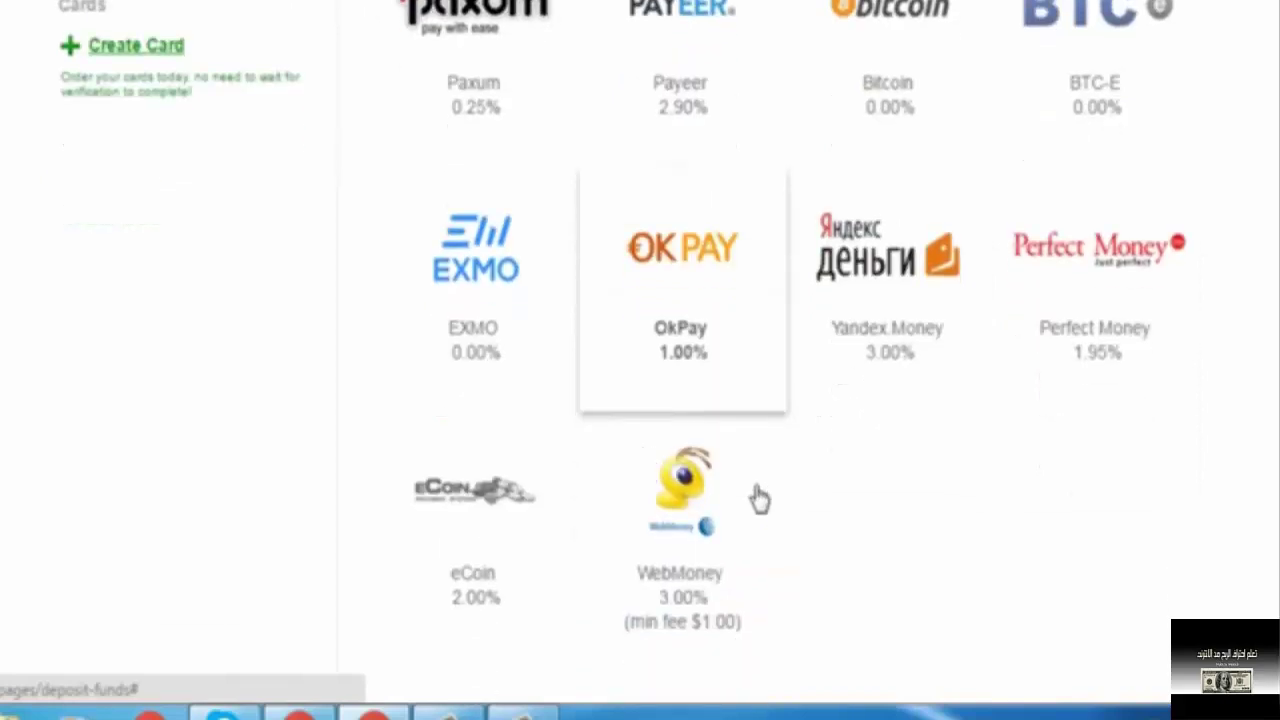
{"action": "scroll", "coordinate": [957, 560], "scroll_direction": "up", "scroll_amount": 4}
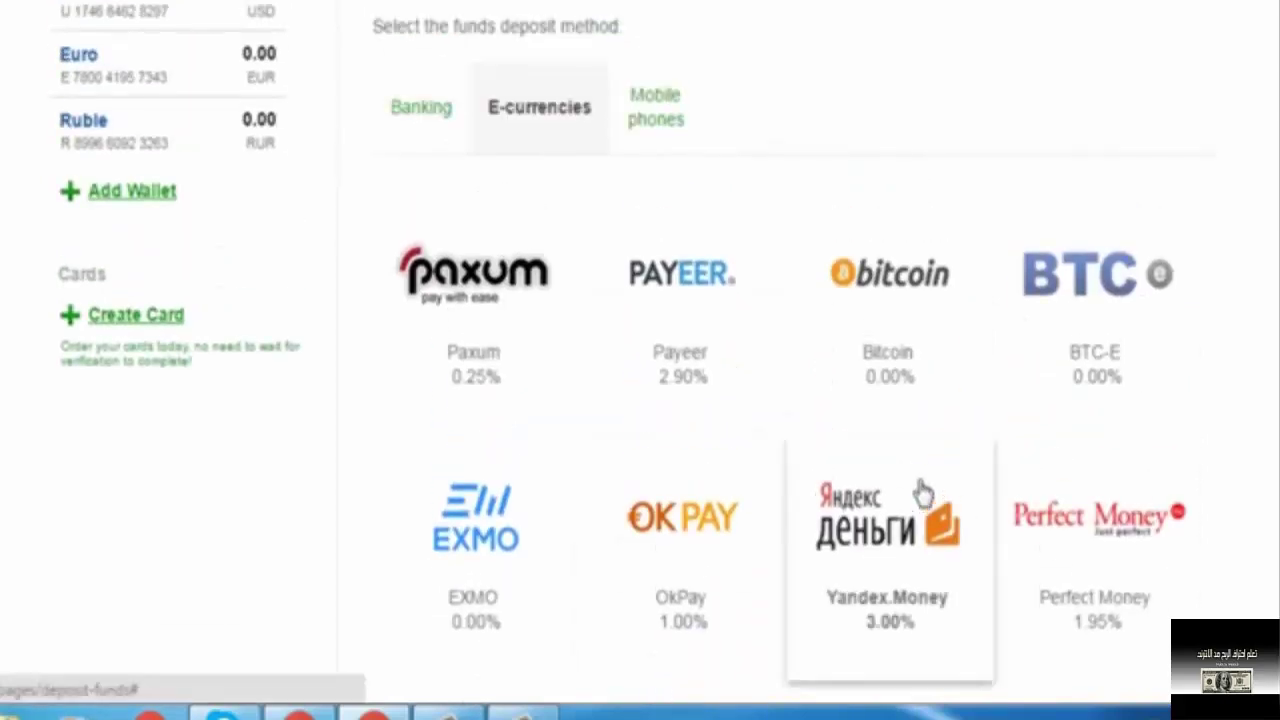
{"action": "scroll", "coordinate": [586, 354], "scroll_direction": "up", "scroll_amount": 2}
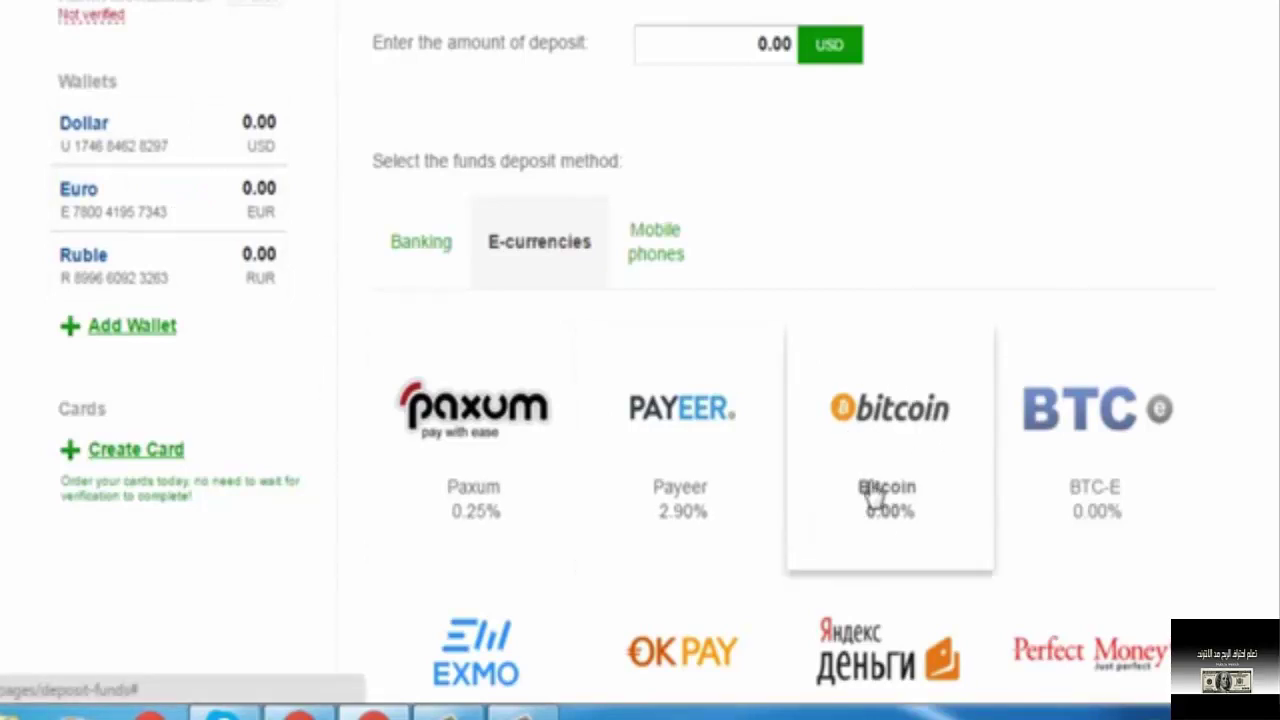
{"action": "scroll", "coordinate": [872, 500], "scroll_direction": "up", "scroll_amount": 2}
{"action": "scroll", "coordinate": [500, 440], "scroll_direction": "down", "scroll_amount": 3}
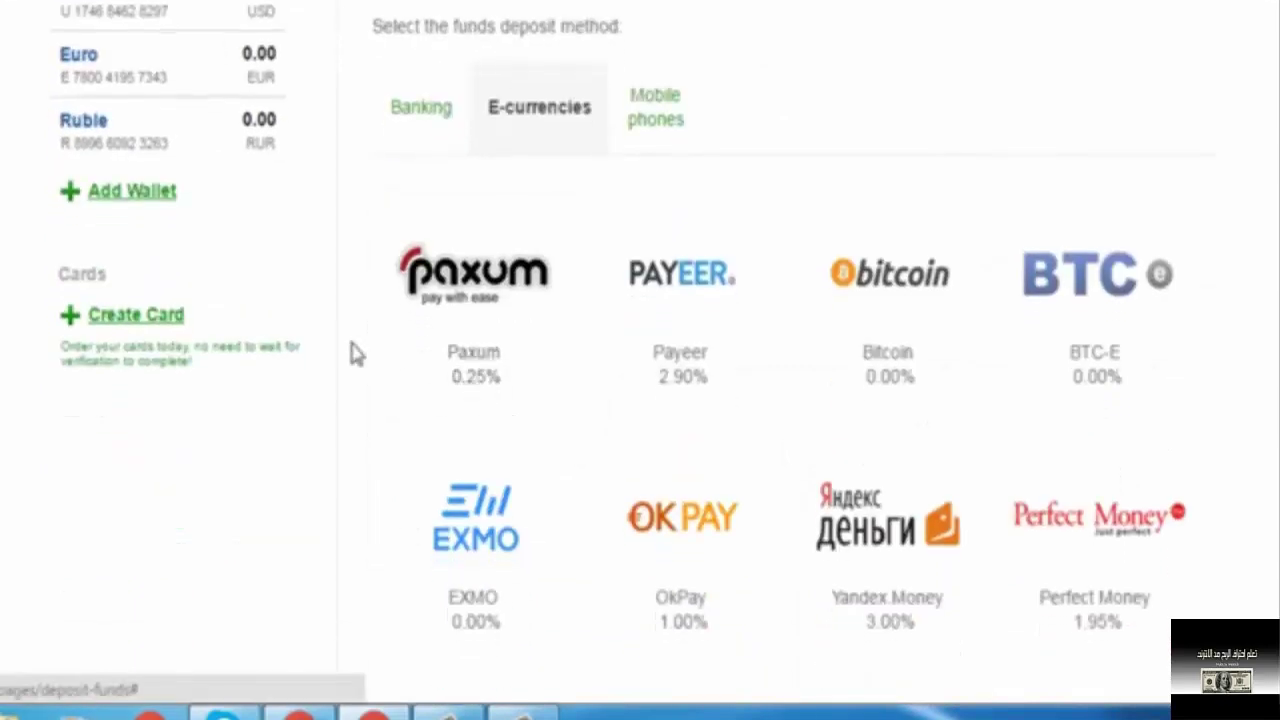
{"action": "scroll", "coordinate": [1140, 434], "scroll_direction": "down", "scroll_amount": 3}
{"action": "scroll", "coordinate": [760, 595], "scroll_direction": "up", "scroll_amount": 3}
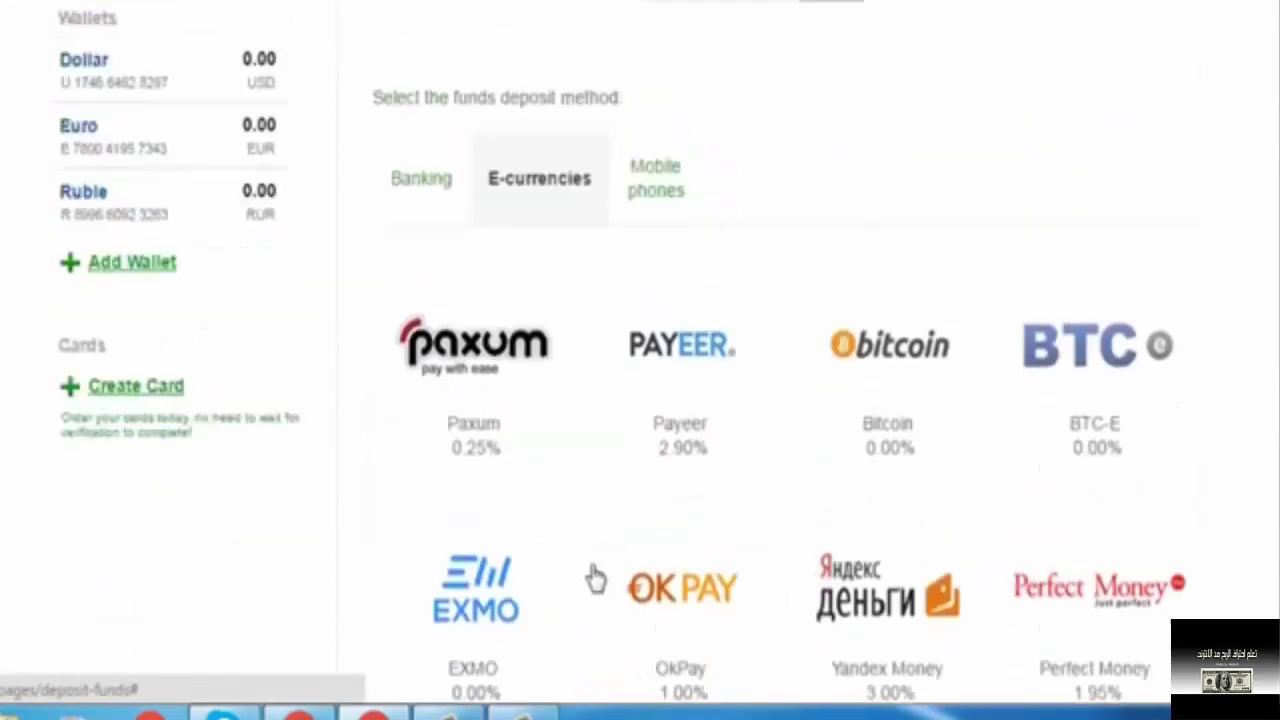
{"action": "scroll", "coordinate": [597, 577], "scroll_direction": "up", "scroll_amount": 3}
Examine the mobile phone deposit methods with their fees, and open the Funds Transfer page
{"action": "left_click", "coordinate": [628, 425]}
{"action": "scroll", "coordinate": [766, 349], "scroll_direction": "down", "scroll_amount": 3}
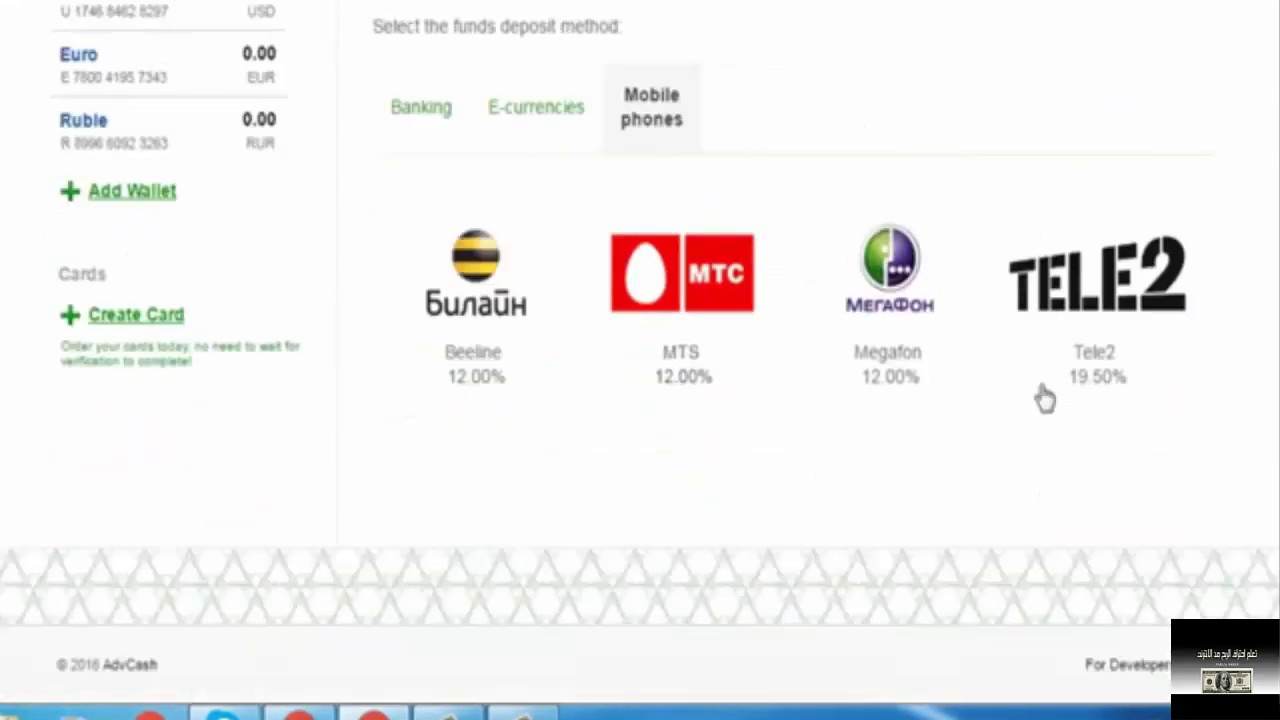
{"action": "scroll", "coordinate": [486, 440], "scroll_direction": "up", "scroll_amount": 5}
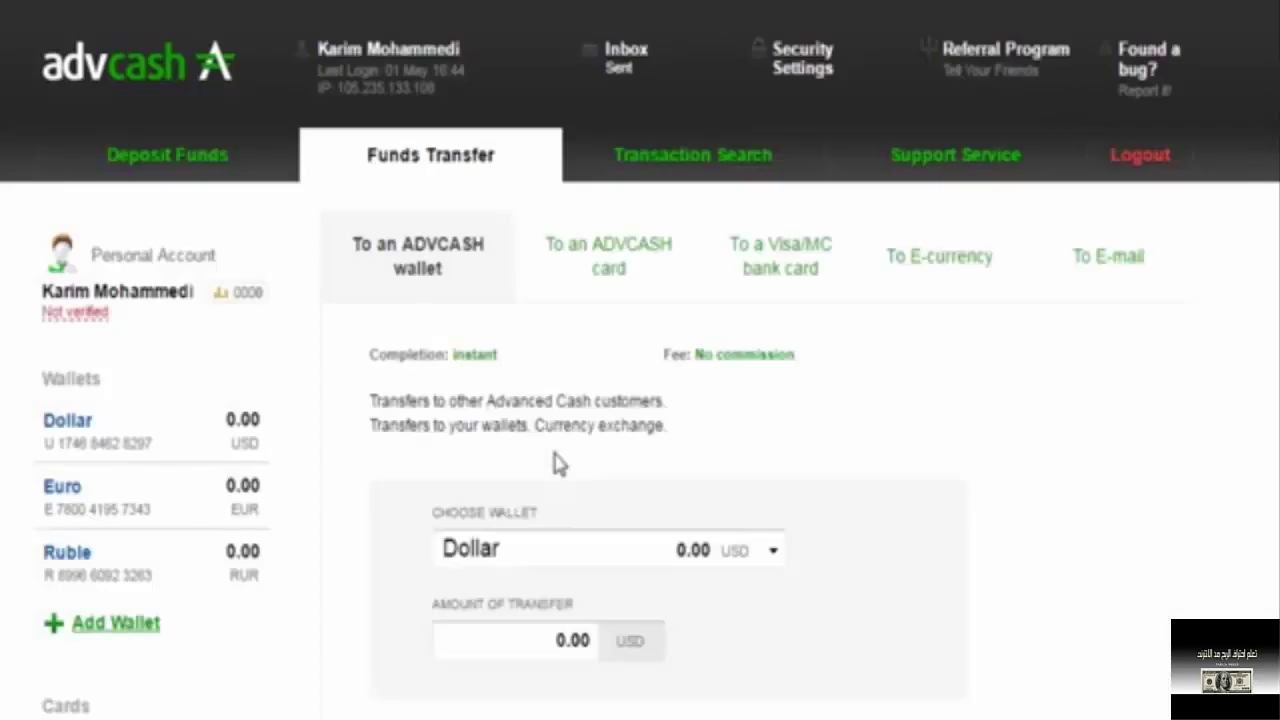
Review the completion time, fee and source wallets available for a transfer to an ADVCASH wallet
{"action": "scroll", "coordinate": [548, 492], "scroll_direction": "down", "scroll_amount": 2}
{"action": "scroll", "coordinate": [431, 294], "scroll_direction": "up", "scroll_amount": 2}
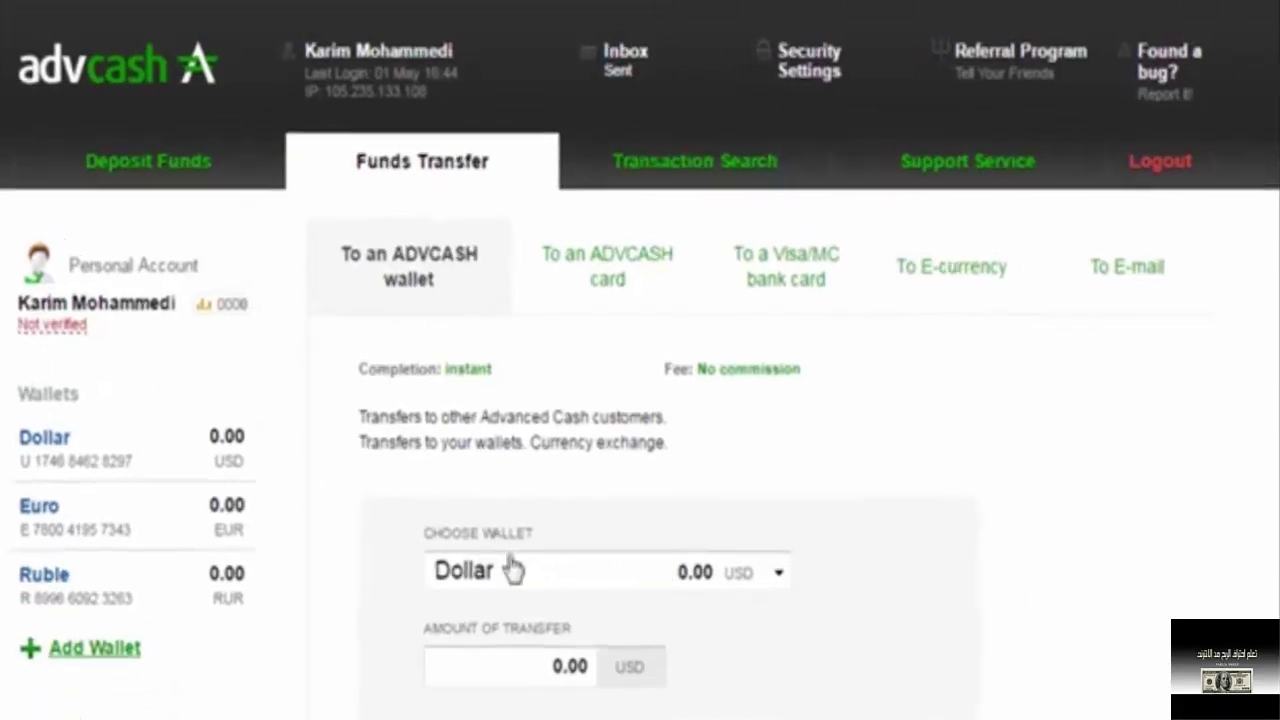
{"action": "left_click", "coordinate": [735, 576]}
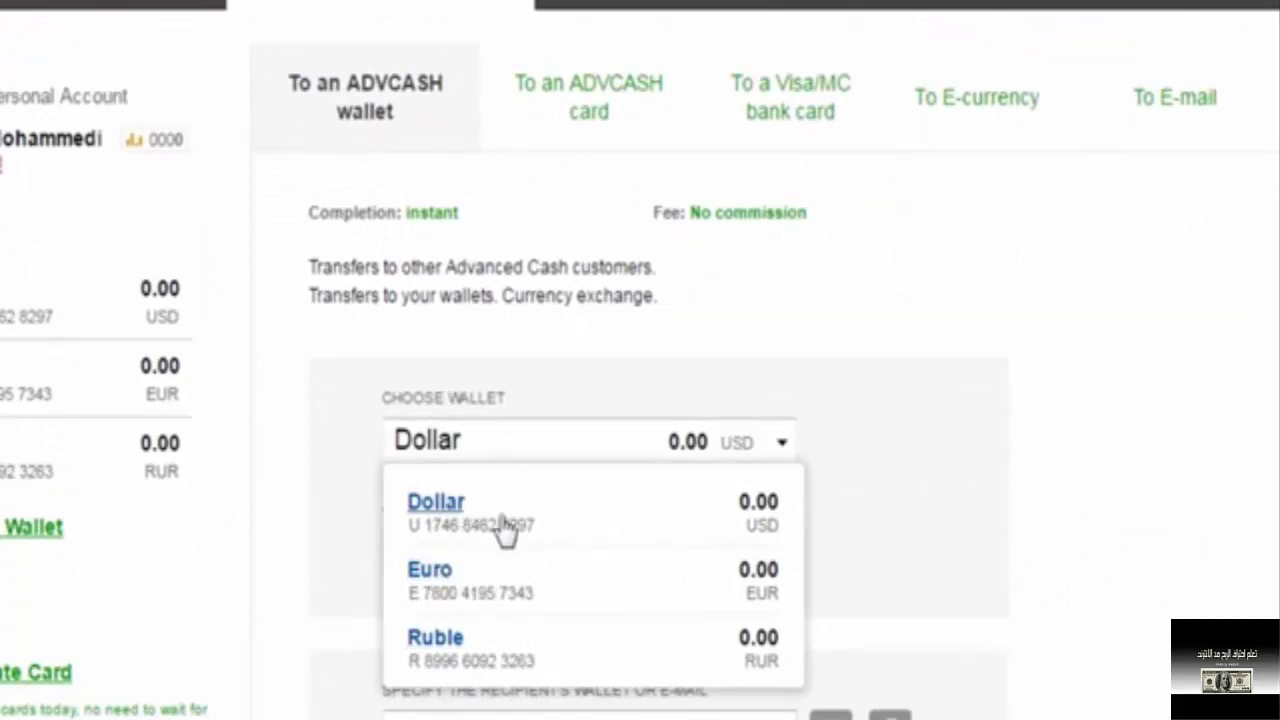
{"action": "left_click", "coordinate": [903, 472]}
Examine the amount, recipient, credited amount and note fields of the ADVCASH wallet transfer form
{"action": "scroll", "coordinate": [522, 300], "scroll_direction": "down", "scroll_amount": 3}
{"action": "left_click", "coordinate": [505, 230]}
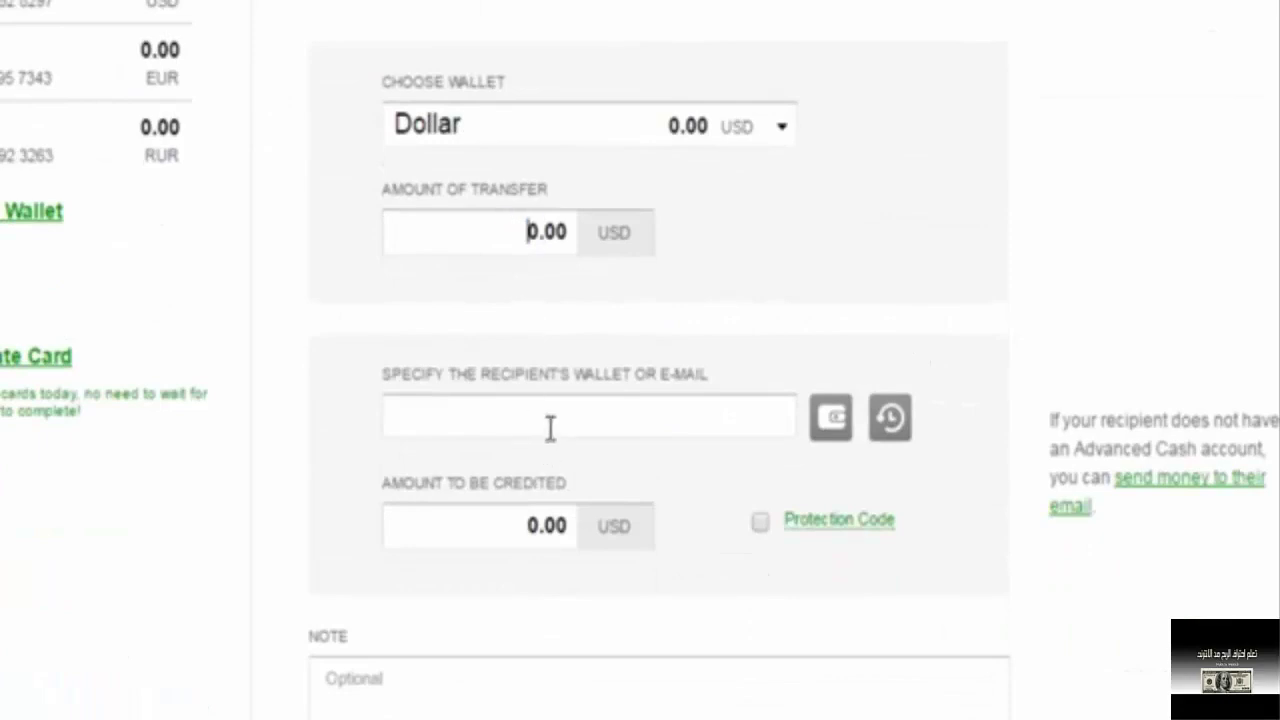
{"action": "left_click", "coordinate": [550, 428]}
{"action": "scroll", "coordinate": [590, 430], "scroll_direction": "up", "scroll_amount": 2}
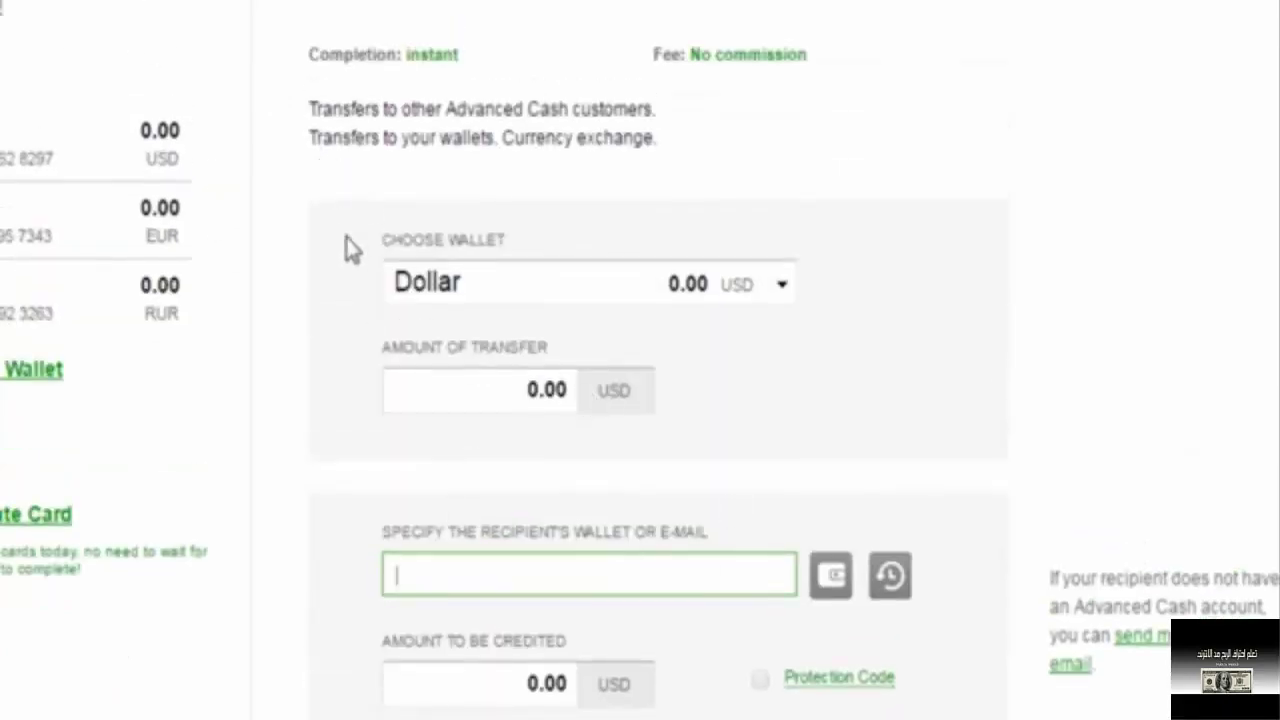
{"action": "scroll", "coordinate": [656, 577], "scroll_direction": "up", "scroll_amount": 2}
{"action": "scroll", "coordinate": [600, 430], "scroll_direction": "down", "scroll_amount": 4}
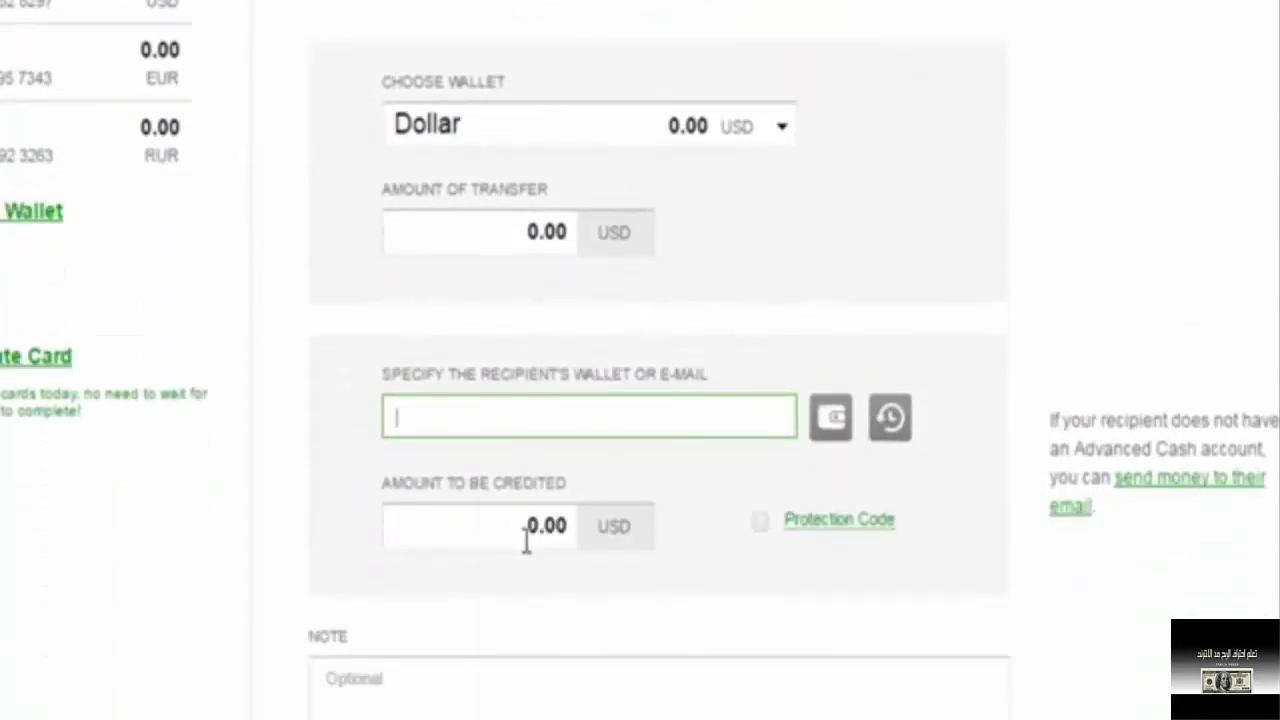
{"action": "scroll", "coordinate": [535, 540], "scroll_direction": "down", "scroll_amount": 4}
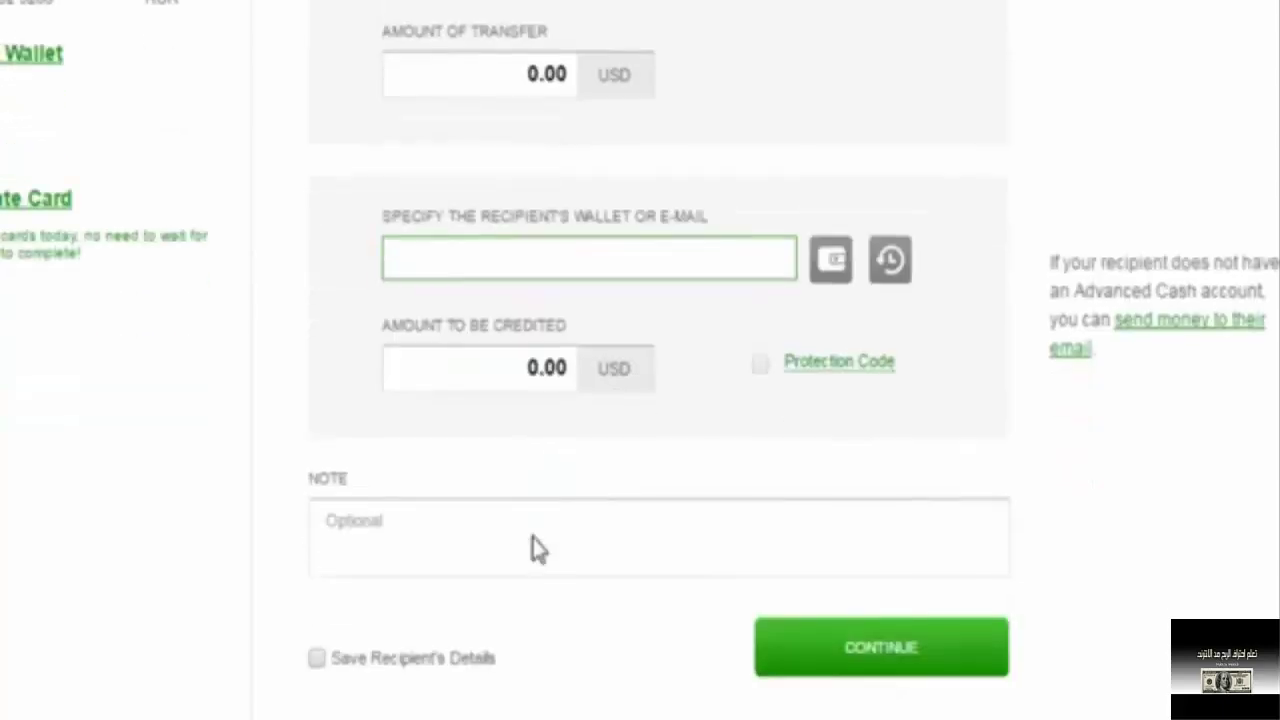
{"action": "scroll", "coordinate": [729, 529], "scroll_direction": "up", "scroll_amount": 8}
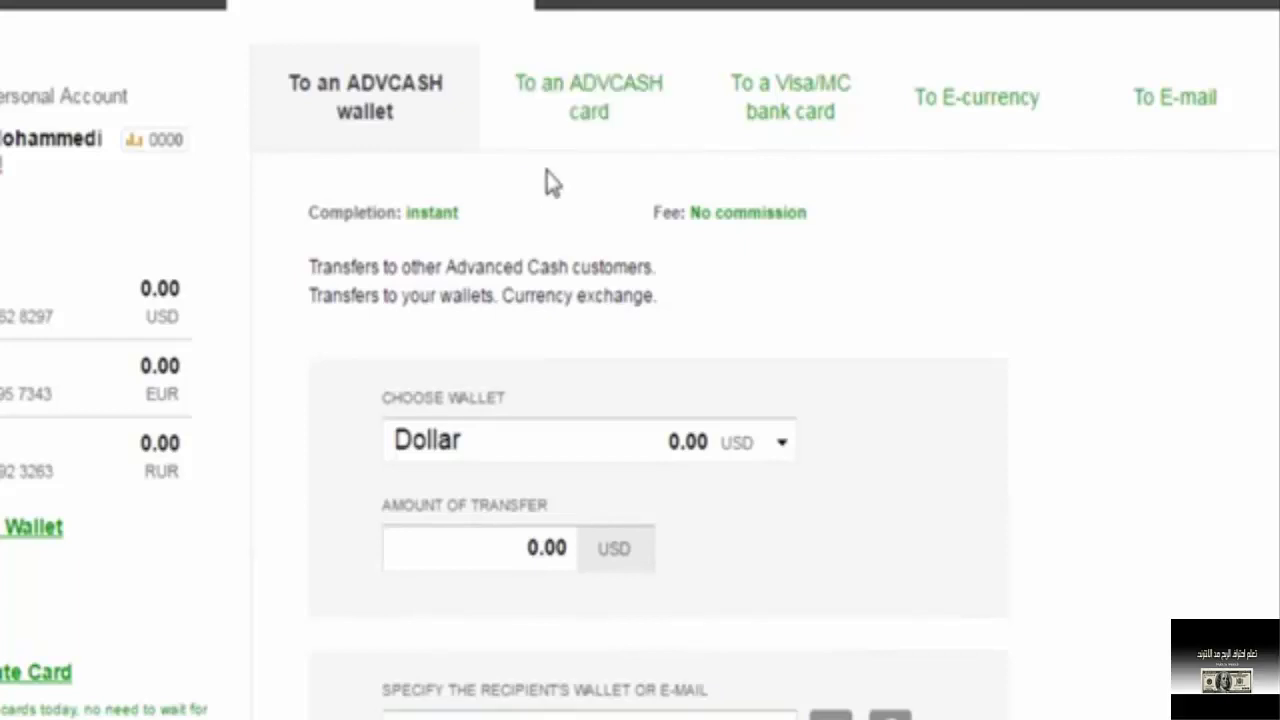
Open the form for transfers to an ADVCASH card and review its amount field and source wallets
{"action": "left_click", "coordinate": [598, 147]}
{"action": "scroll", "coordinate": [137, 372], "scroll_direction": "down", "scroll_amount": 1}
{"action": "scroll", "coordinate": [600, 305], "scroll_direction": "down", "scroll_amount": 3}
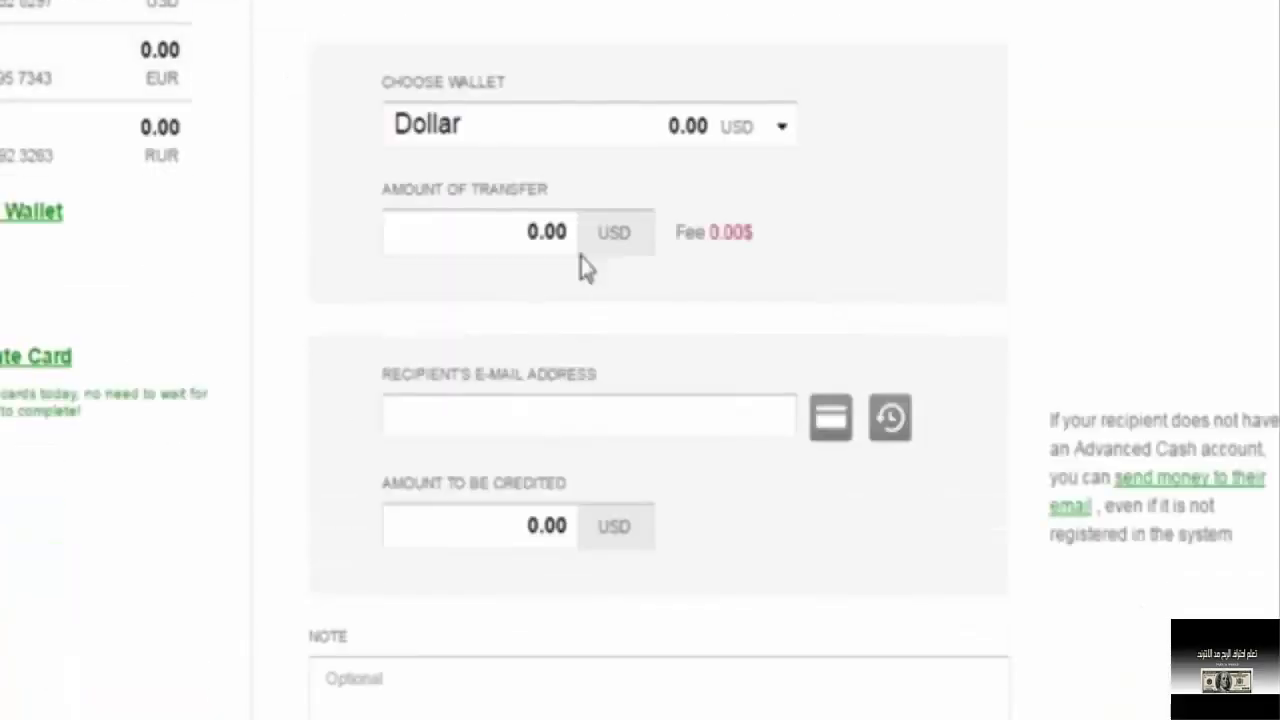
{"action": "left_click_drag", "start_coordinate": [522, 224], "coordinate": [549, 224]}
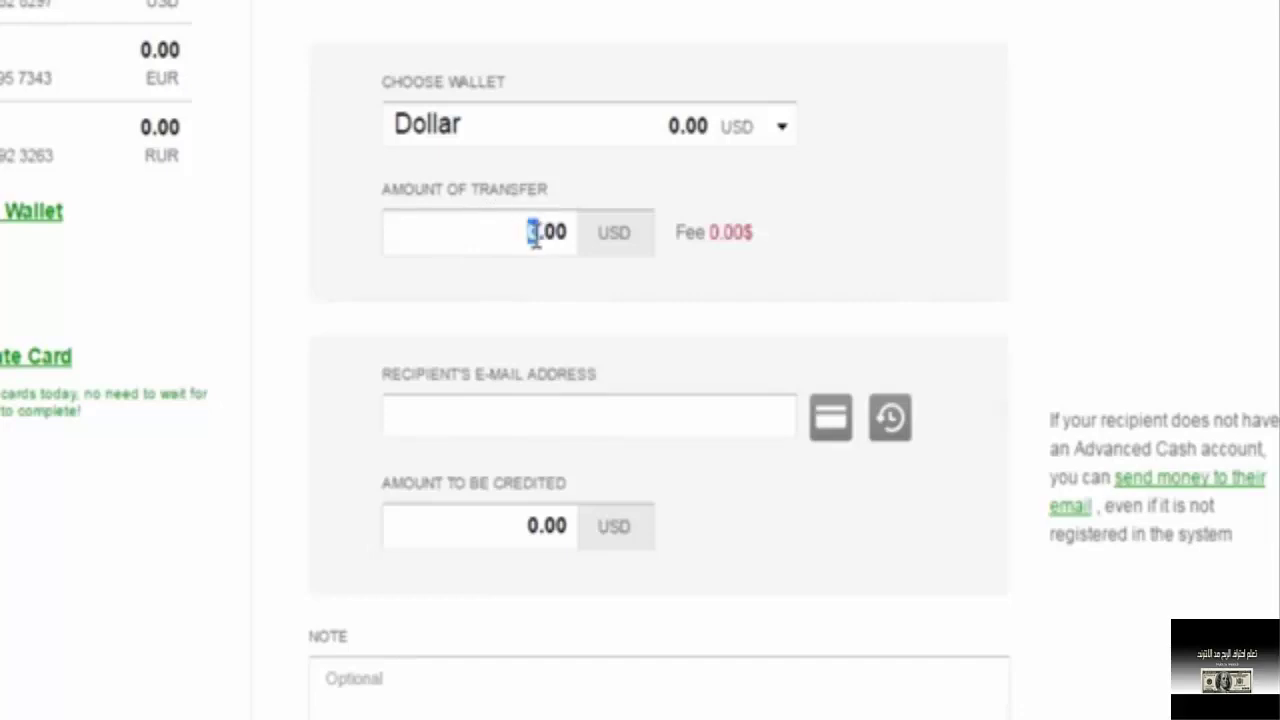
{"action": "left_click", "coordinate": [634, 134]}
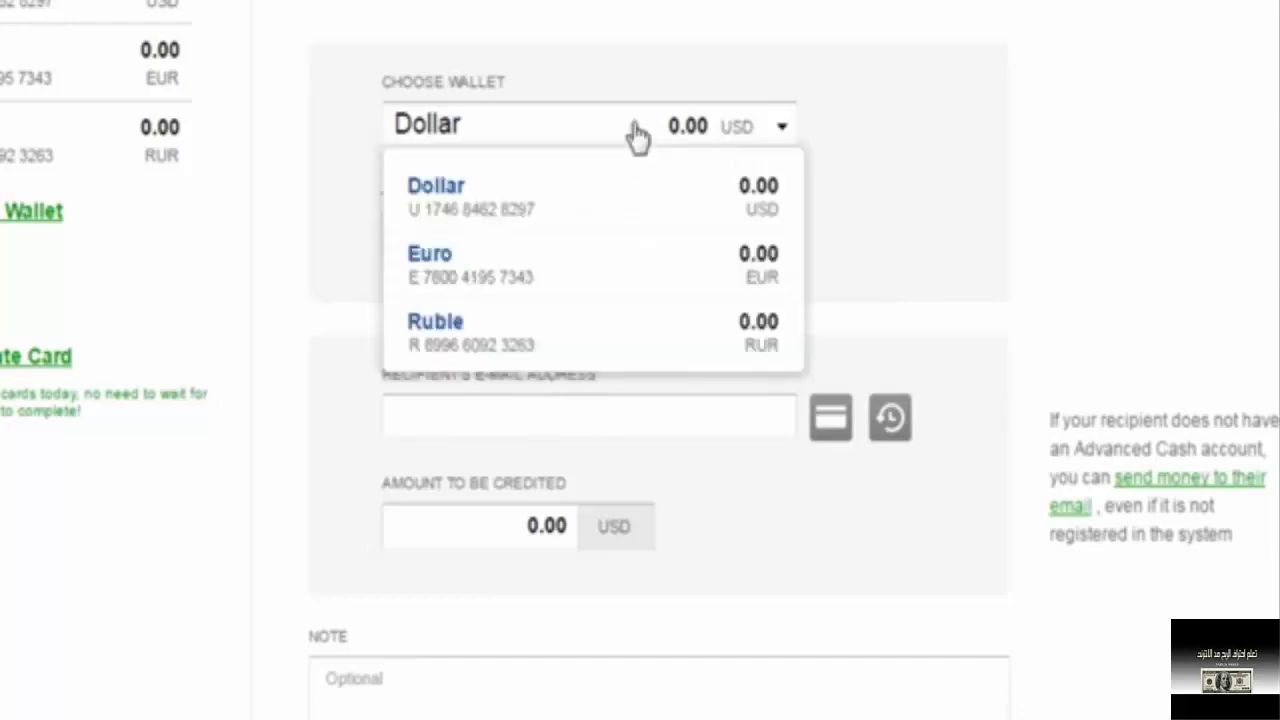
{"action": "left_click", "coordinate": [1115, 118]}
Examine the fee, the description and the daily maximum amount for transfers to an ADVCASH card
{"action": "scroll", "coordinate": [877, 134], "scroll_direction": "up", "scroll_amount": 2}
{"action": "left_click_drag", "start_coordinate": [700, 55], "coordinate": [711, 74]}
{"action": "left_click", "coordinate": [710, 55]}
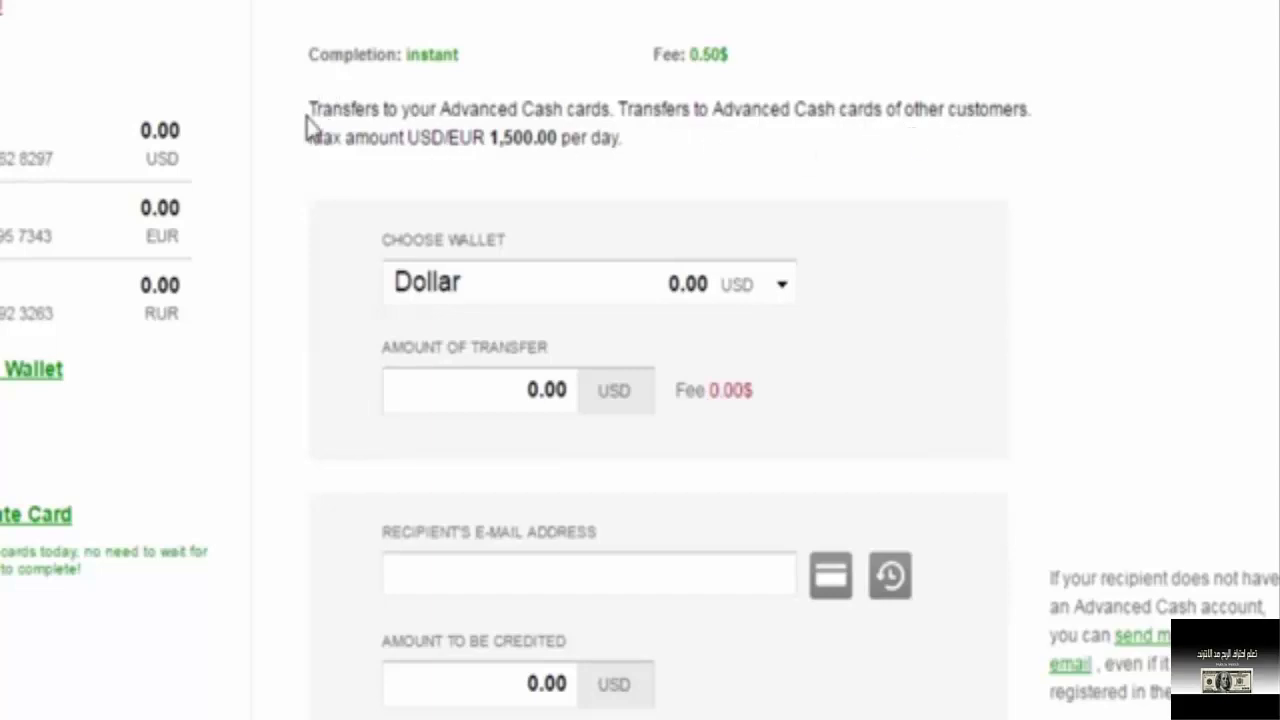
{"action": "left_click_drag", "start_coordinate": [310, 106], "coordinate": [633, 108]}
{"action": "left_click", "coordinate": [620, 108]}
{"action": "left_click_drag", "start_coordinate": [743, 128], "coordinate": [1052, 147]}
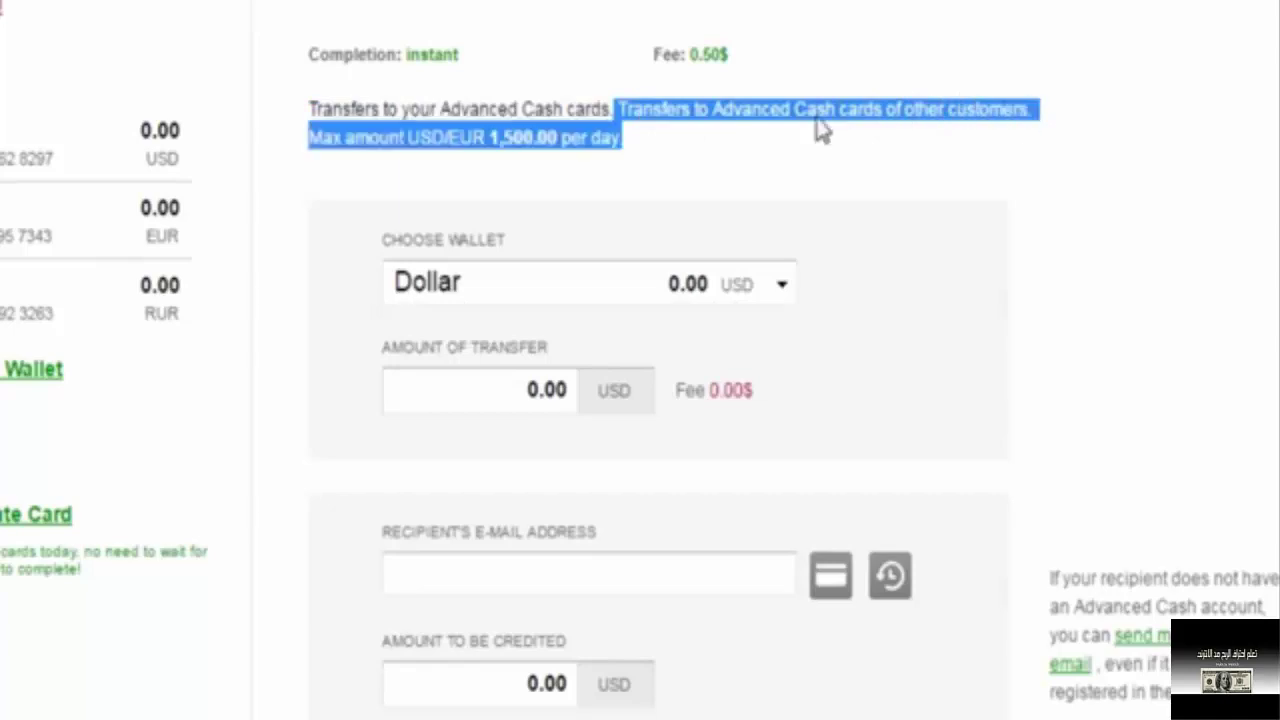
Review the source wallets, amount, recipient and credited amount fields of the ADVCASH card transfer form
{"action": "left_click", "coordinate": [684, 110]}
{"action": "scroll", "coordinate": [586, 237], "scroll_direction": "down", "scroll_amount": 3}
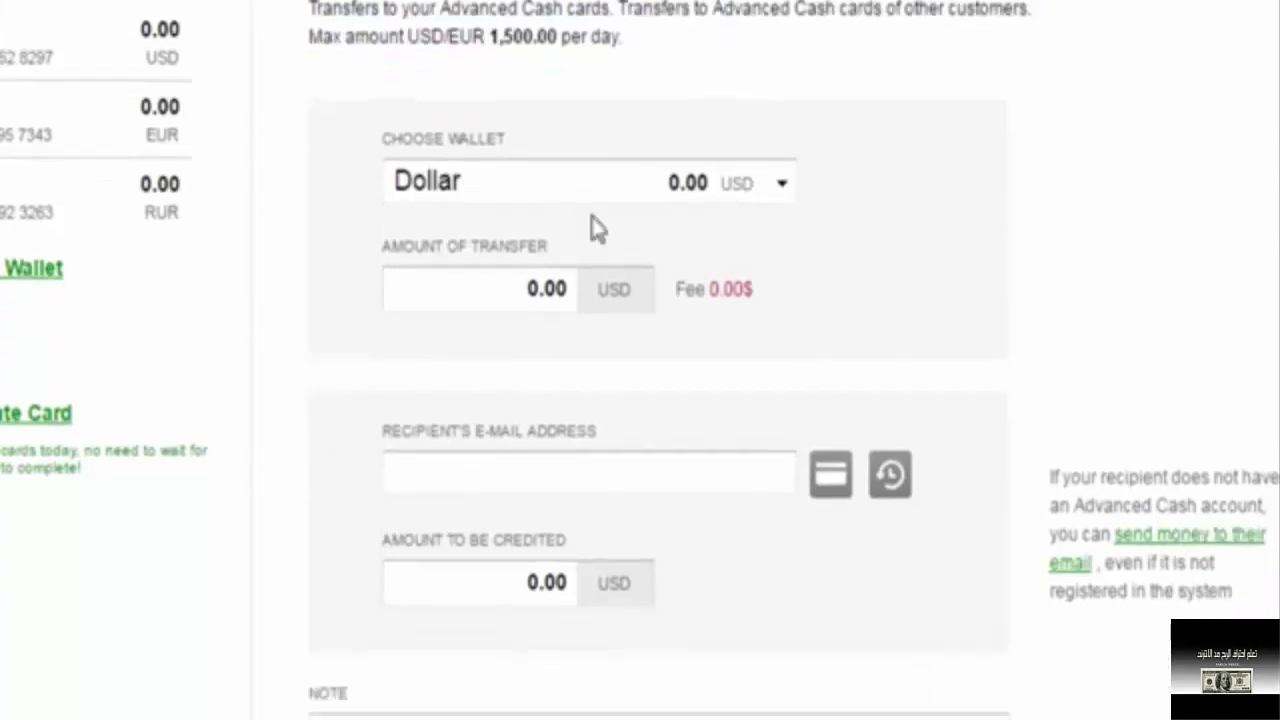
{"action": "left_click", "coordinate": [600, 135]}
{"action": "left_click", "coordinate": [531, 186]}
{"action": "scroll", "coordinate": [647, 318], "scroll_direction": "down", "scroll_amount": 1}
{"action": "scroll", "coordinate": [647, 318], "scroll_direction": "down", "scroll_amount": 3}
{"action": "left_click_drag", "start_coordinate": [558, 208], "coordinate": [514, 220]}
{"action": "scroll", "coordinate": [381, 340], "scroll_direction": "down", "scroll_amount": 1}
Show the note field of the ADVCASH card transfer and switch saving the recipient's details on and off again
{"action": "left_click", "coordinate": [396, 365]}
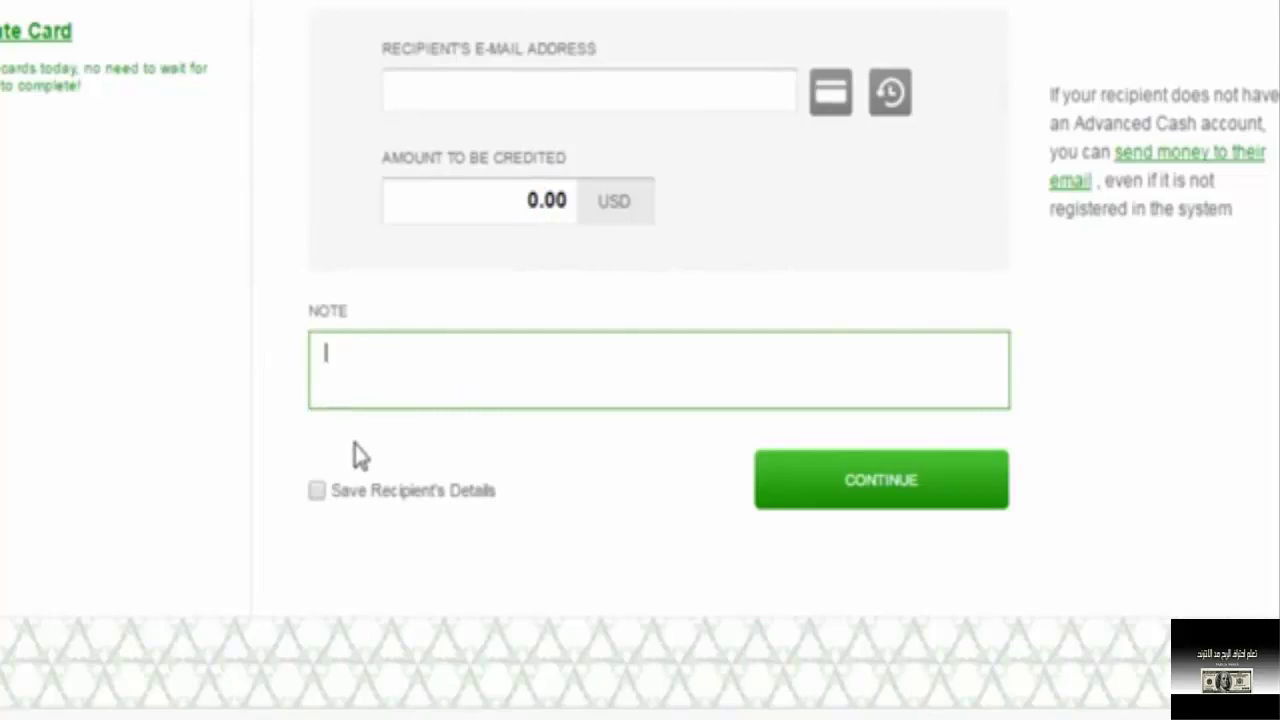
{"action": "left_click", "coordinate": [332, 491]}
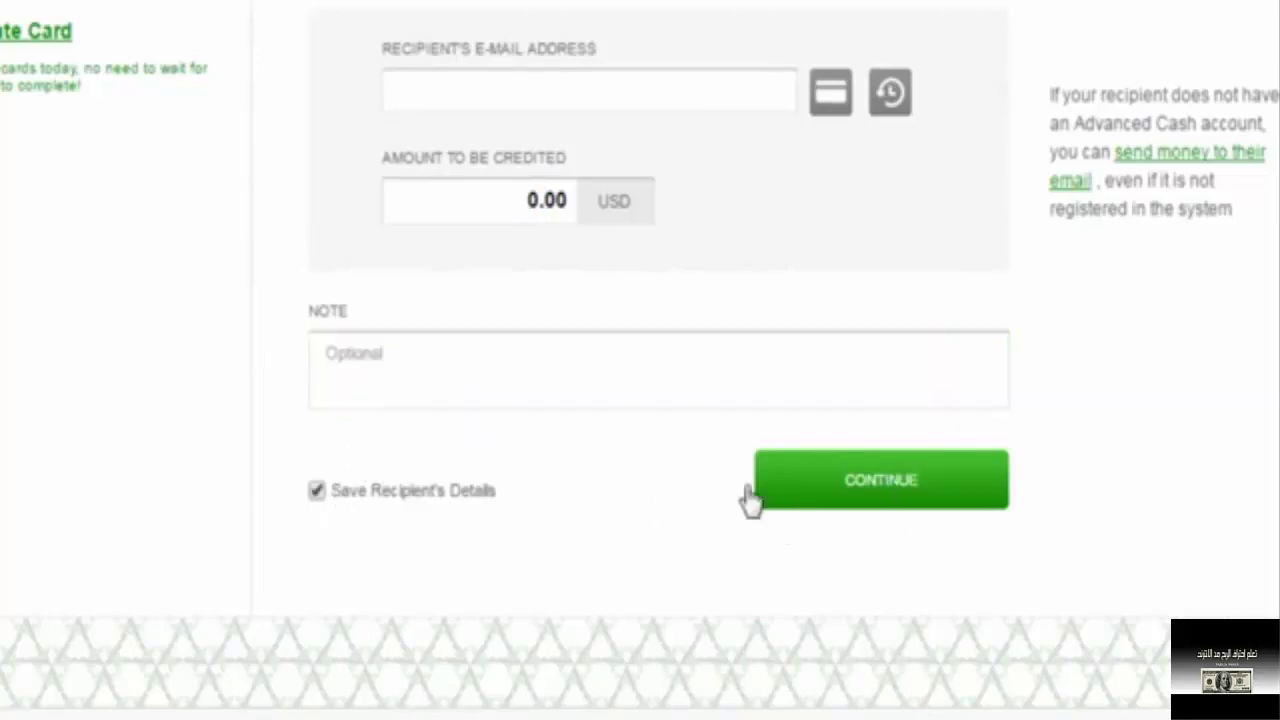
{"action": "left_click", "coordinate": [363, 490]}
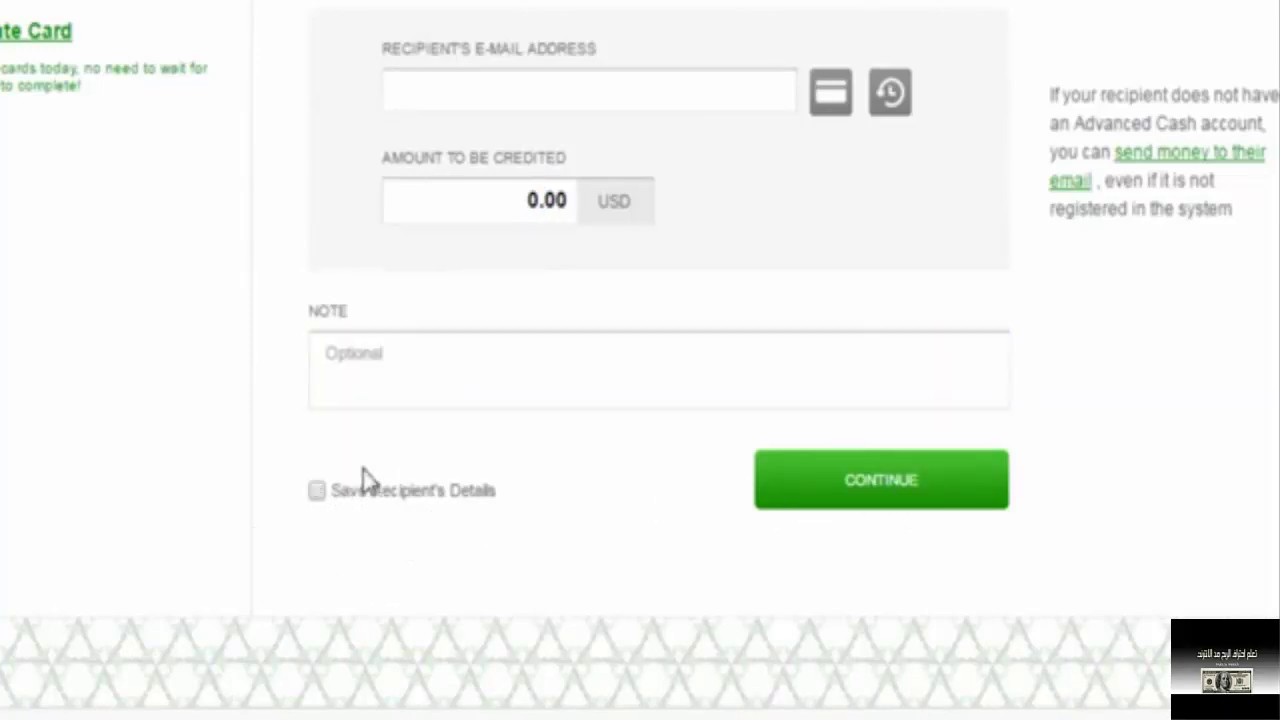
{"action": "scroll", "coordinate": [277, 320], "scroll_direction": "up", "scroll_amount": 6}
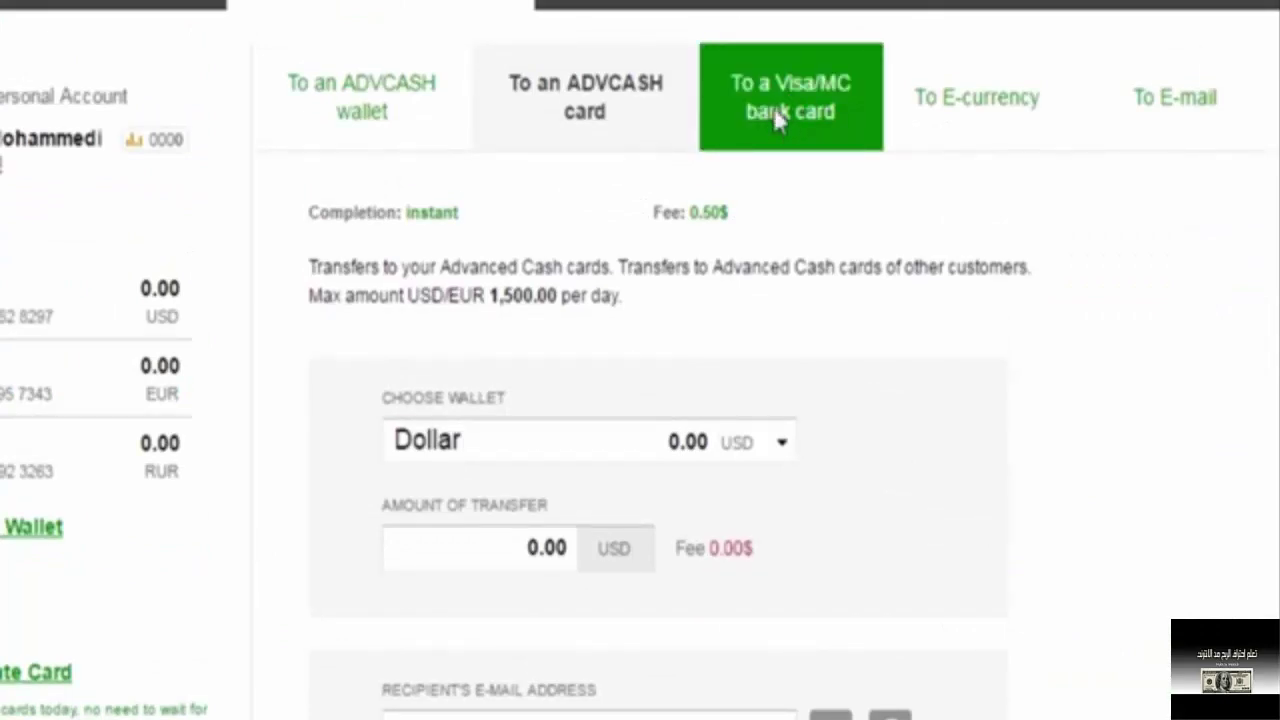
Open the form for transfers to a Visa/MC bank card and examine its completion time and fee
{"action": "left_click", "coordinate": [773, 107]}
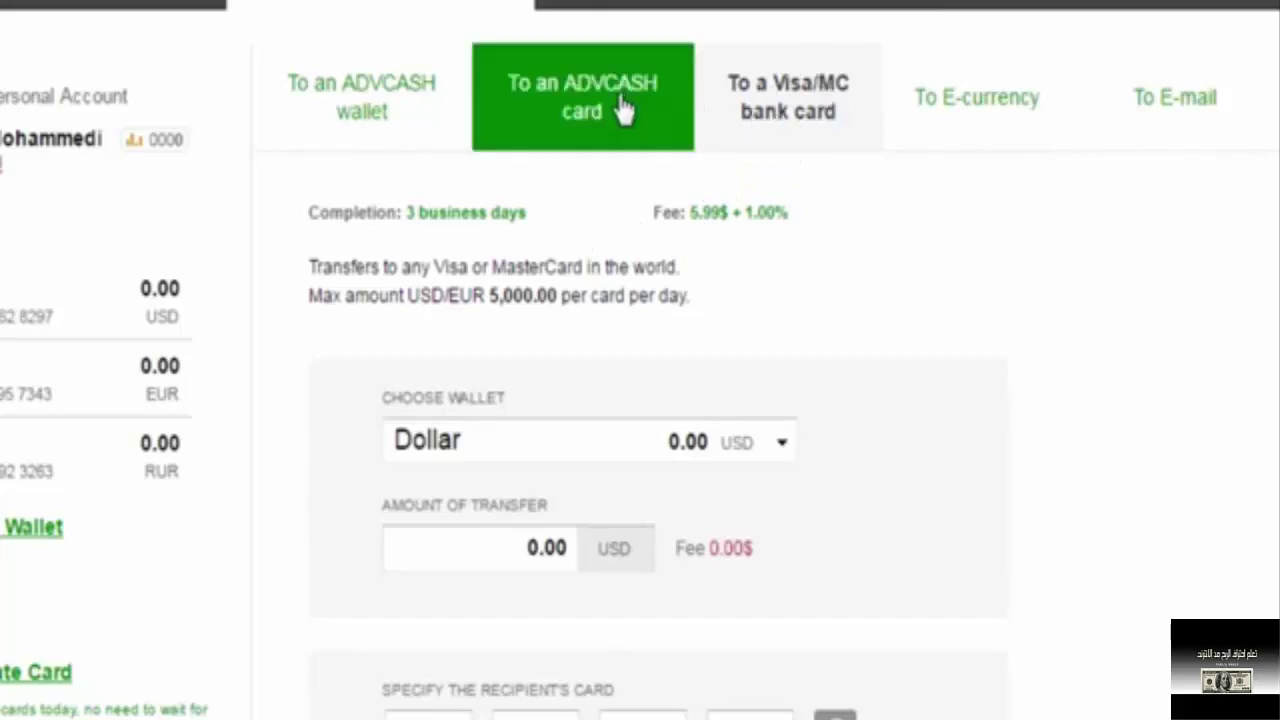
{"action": "left_click_drag", "start_coordinate": [655, 215], "coordinate": [722, 214]}
{"action": "left_click", "coordinate": [680, 221]}
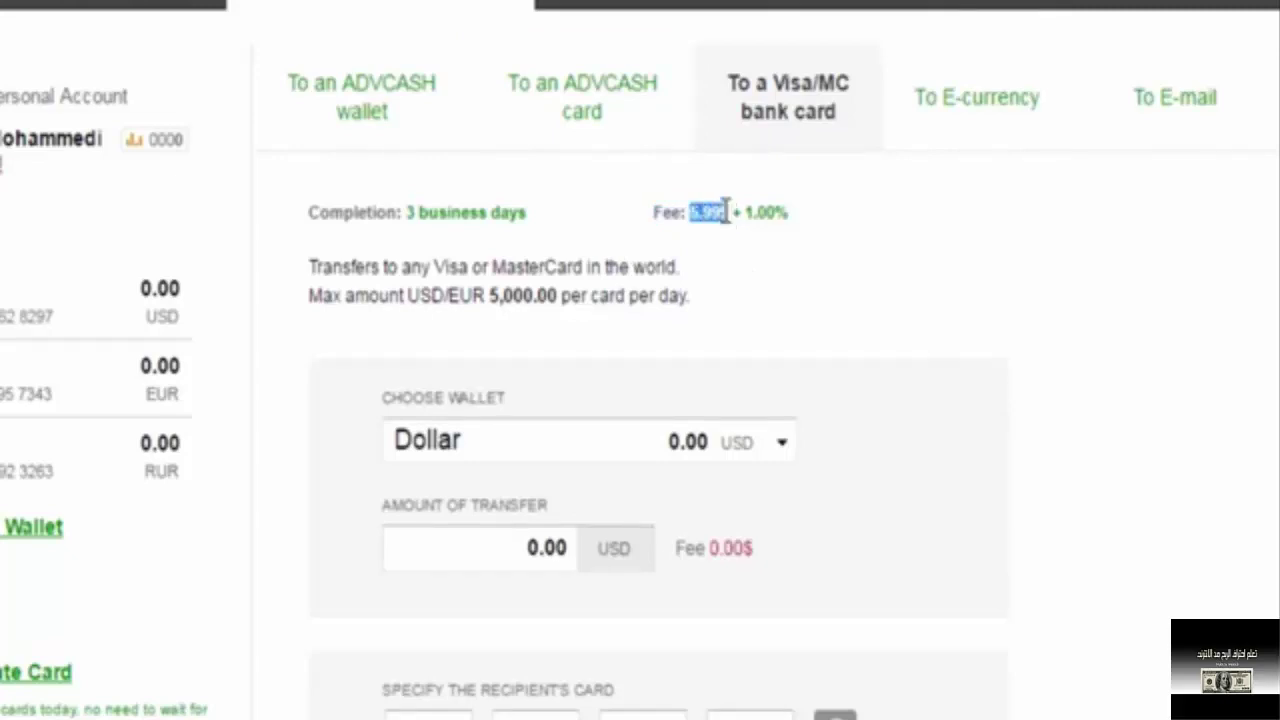
{"action": "left_click_drag", "start_coordinate": [737, 212], "coordinate": [780, 214]}
{"action": "left_click", "coordinate": [820, 342]}
Review the wallet, recipient card, expiration date, currency, note and save-recipient fields of the Visa/MC bank card transfer form
{"action": "scroll", "coordinate": [560, 266], "scroll_direction": "down", "scroll_amount": 5}
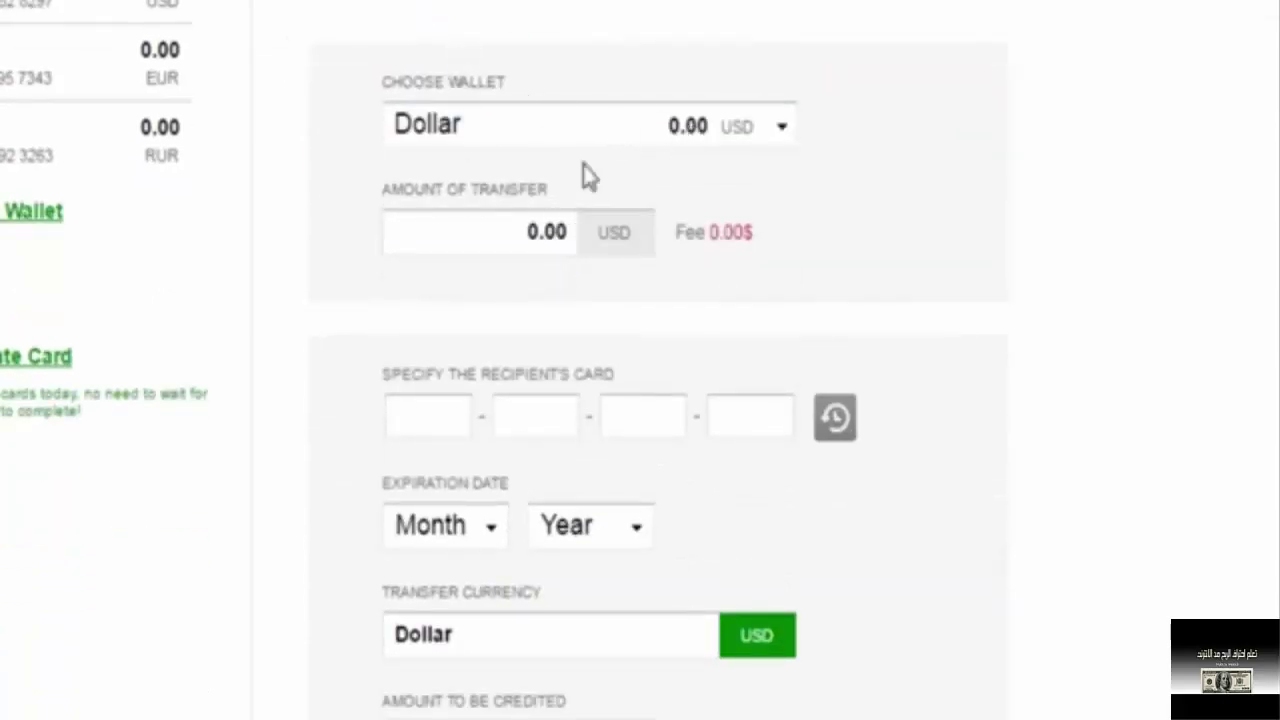
{"action": "left_click", "coordinate": [535, 140]}
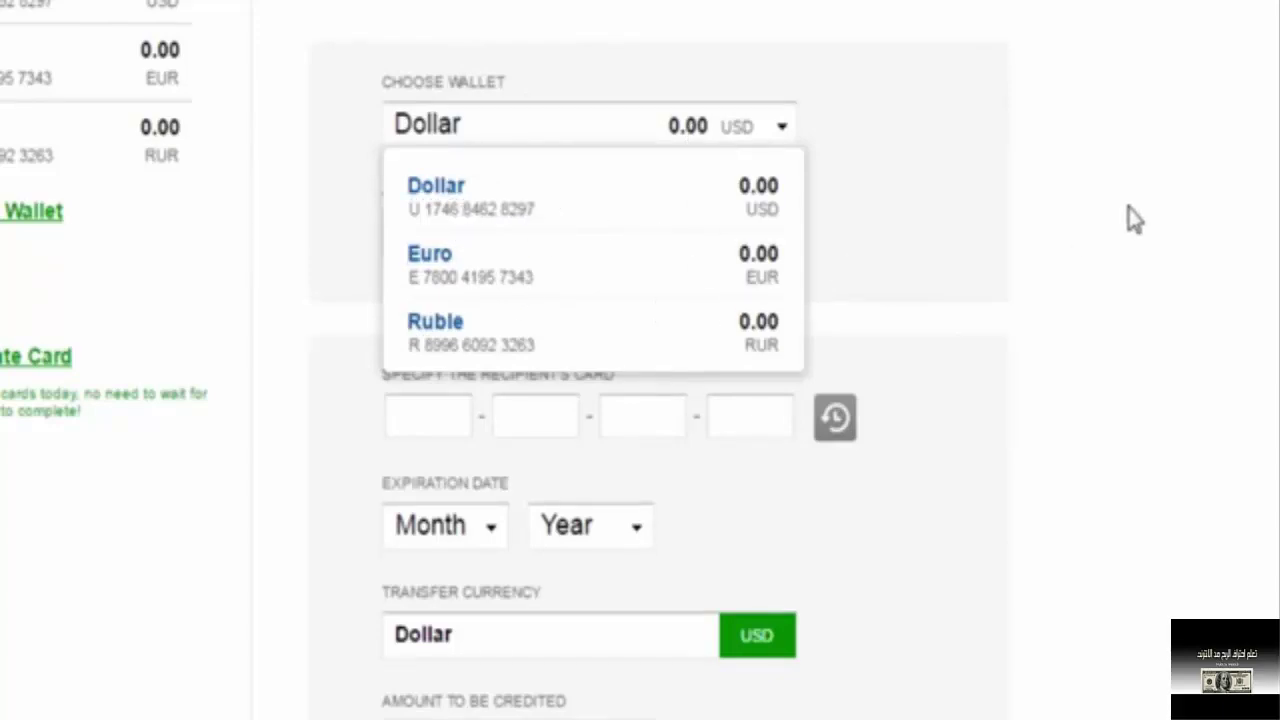
{"action": "left_click", "coordinate": [838, 226]}
{"action": "scroll", "coordinate": [560, 457], "scroll_direction": "down", "scroll_amount": 3}
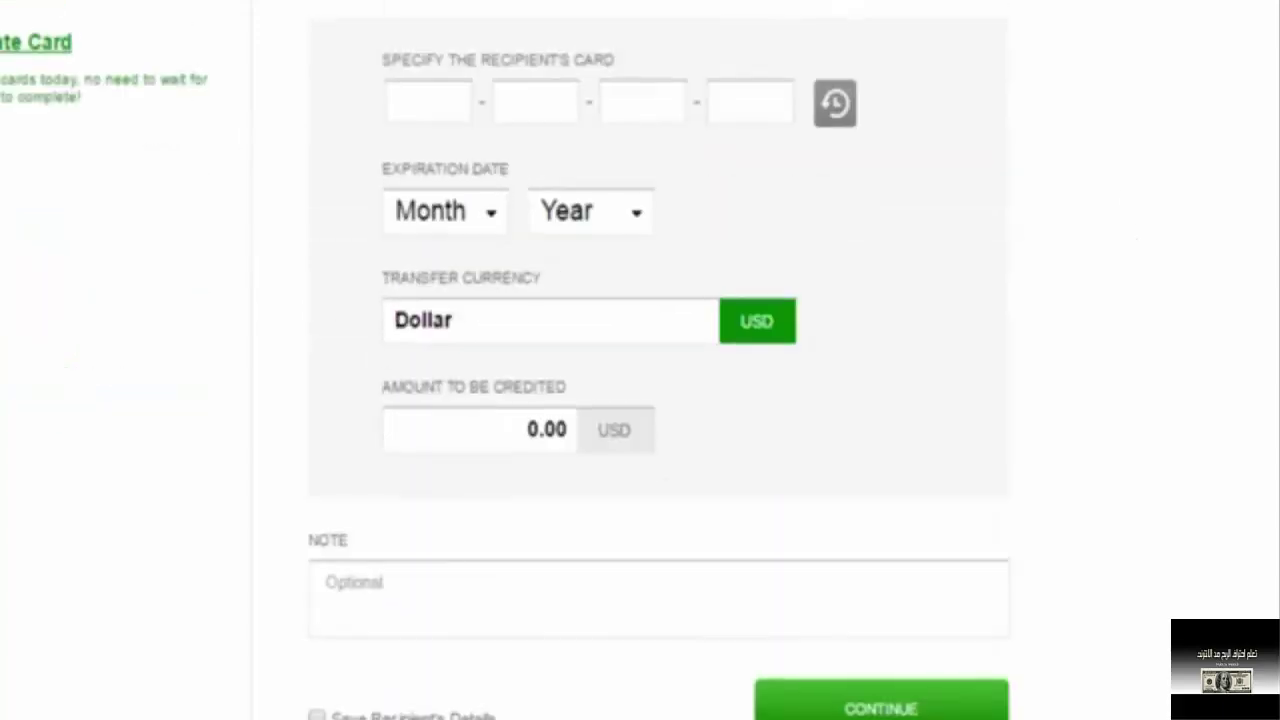
{"action": "scroll", "coordinate": [525, 175], "scroll_direction": "up", "scroll_amount": 2}
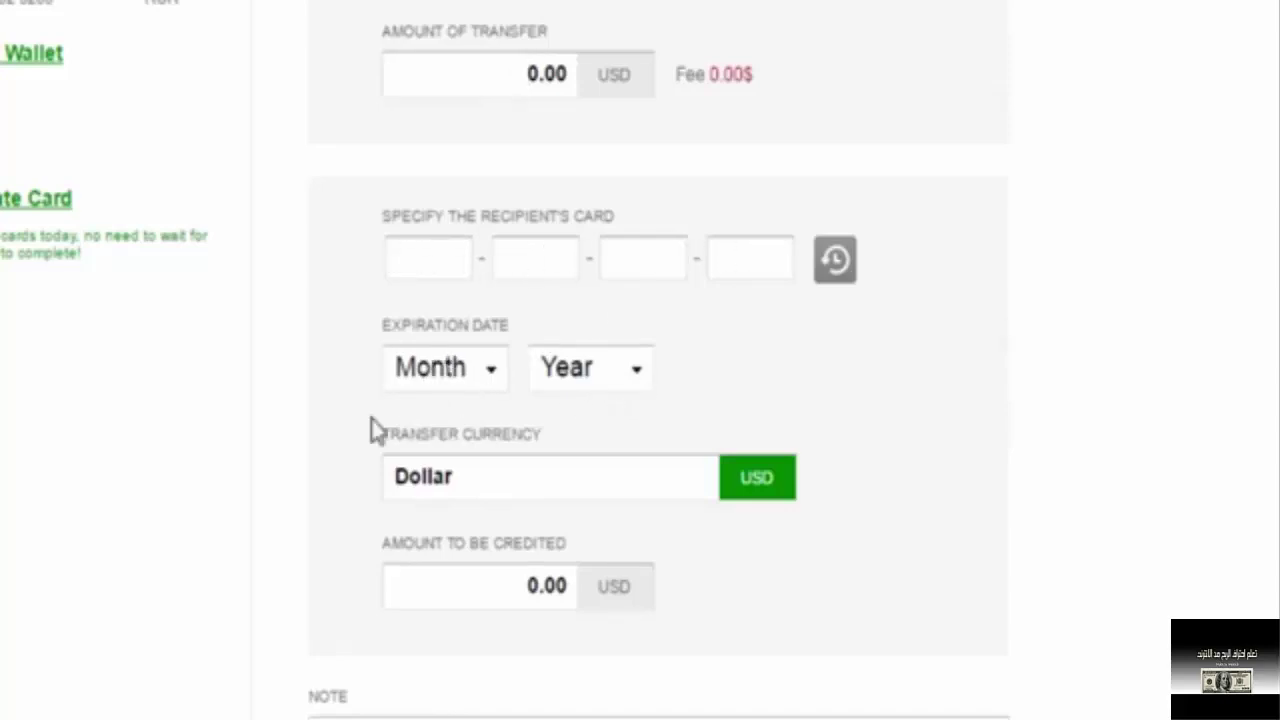
{"action": "scroll", "coordinate": [474, 566], "scroll_direction": "down", "scroll_amount": 2}
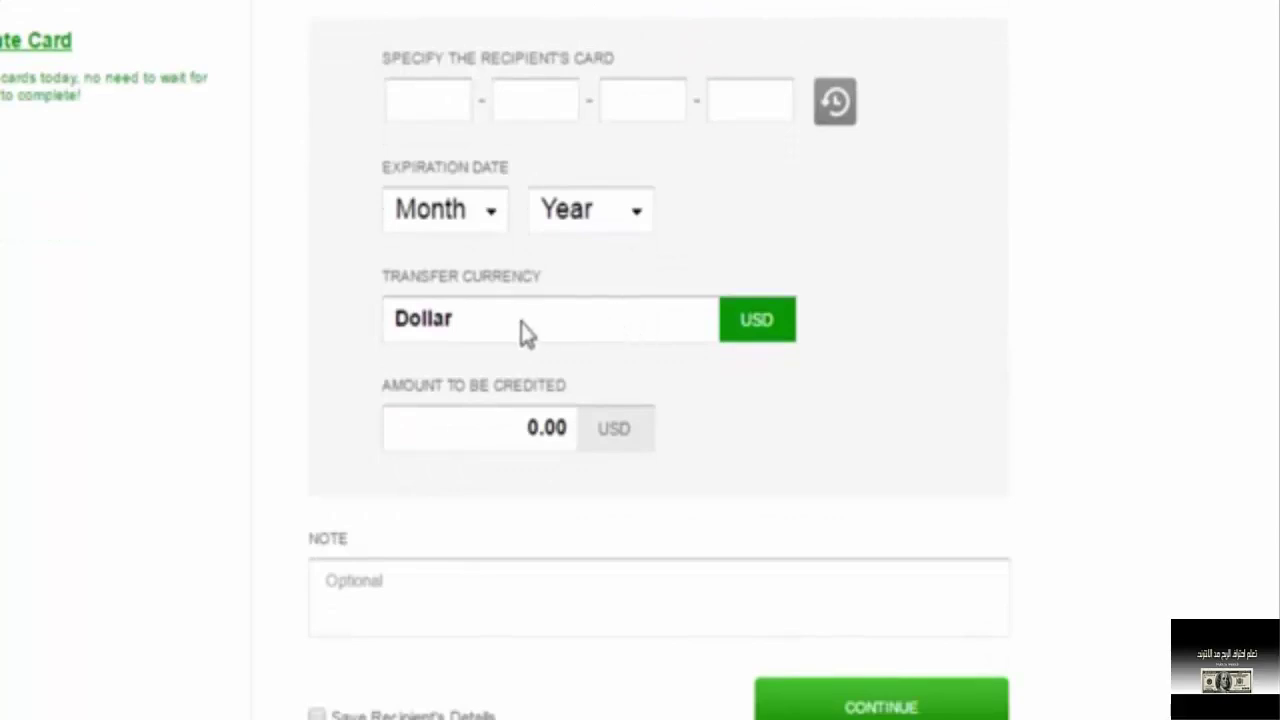
{"action": "scroll", "coordinate": [487, 436], "scroll_direction": "down", "scroll_amount": 2}
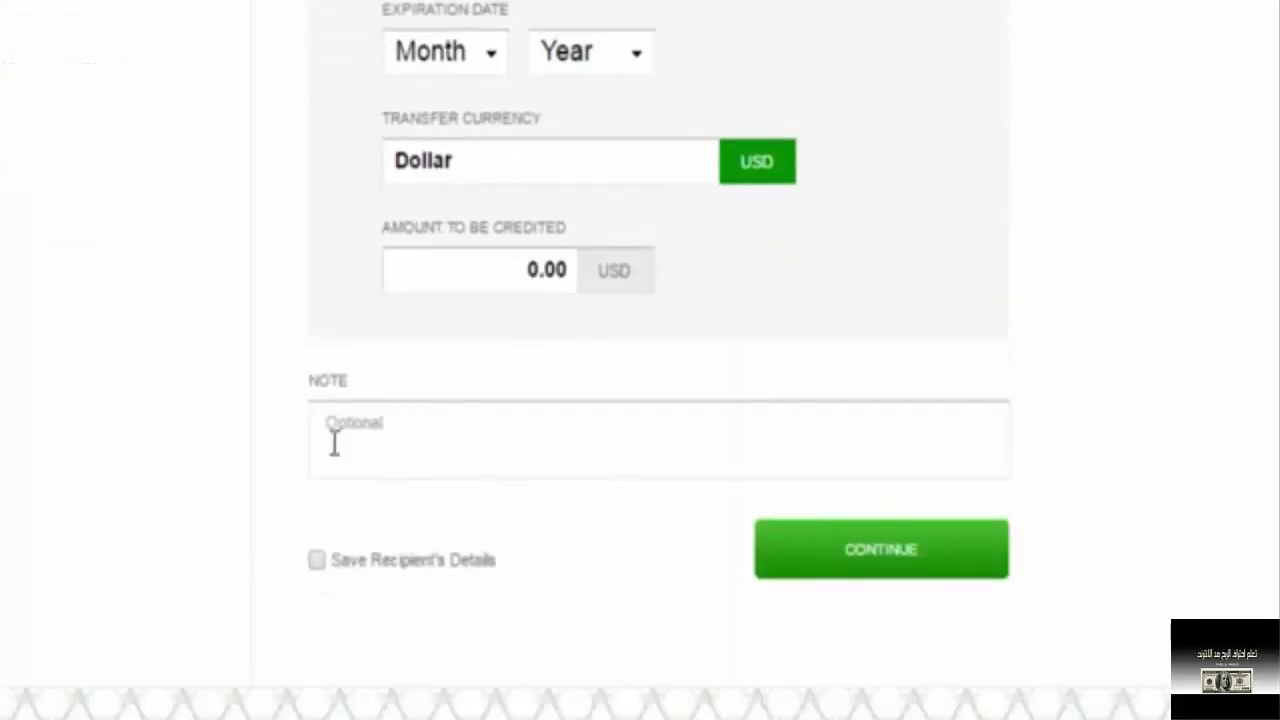
{"action": "left_click", "coordinate": [316, 561]}
{"action": "scroll", "coordinate": [320, 560], "scroll_direction": "up", "scroll_amount": 10}
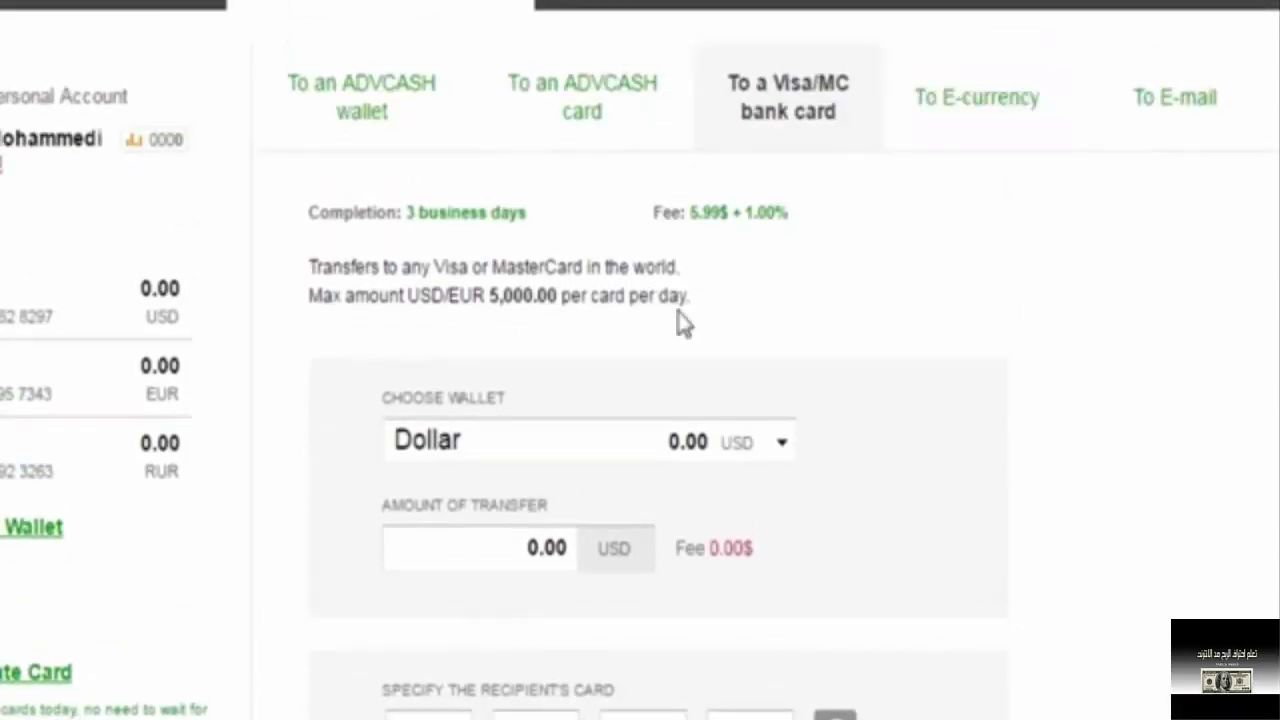
Open the E-currency transfer form and review the list of available recipient e-currencies
{"action": "left_click", "coordinate": [991, 55]}
{"action": "scroll", "coordinate": [634, 300], "scroll_direction": "down", "scroll_amount": 3}
{"action": "scroll", "coordinate": [634, 318], "scroll_direction": "down", "scroll_amount": 1}
{"action": "left_click", "coordinate": [576, 256]}
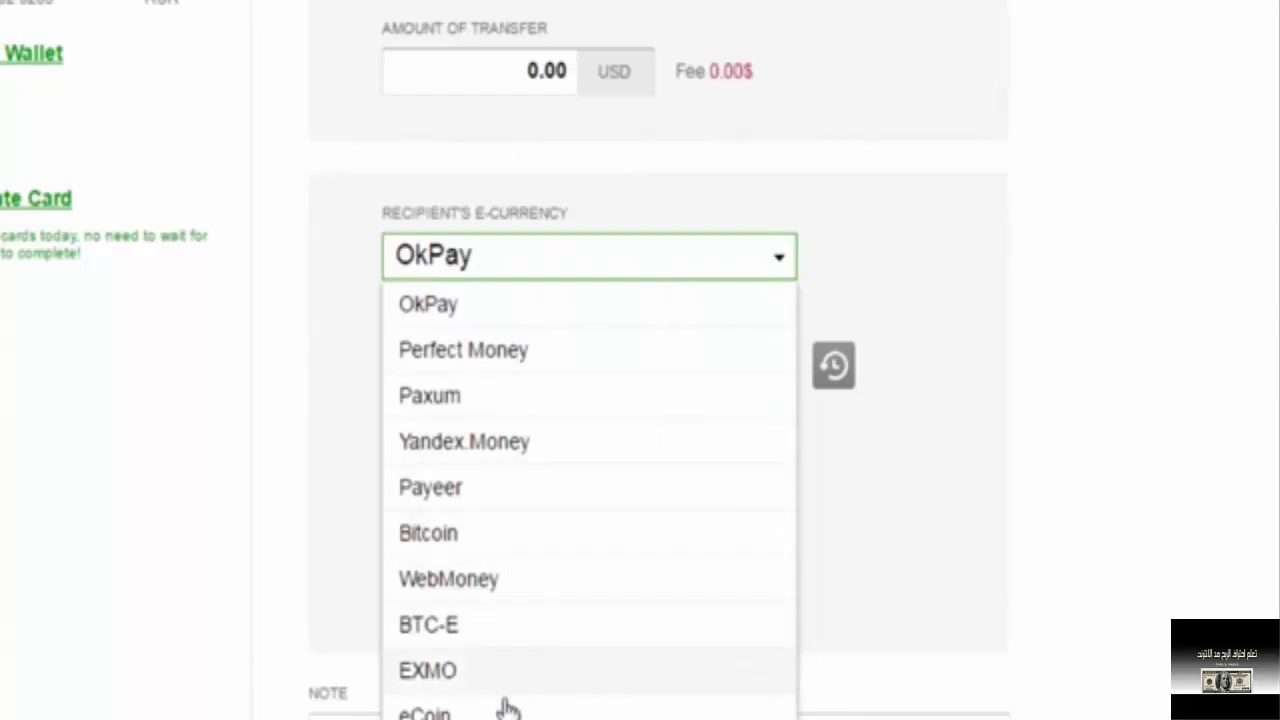
{"action": "left_click", "coordinate": [1137, 443]}
{"action": "left_click", "coordinate": [497, 266]}
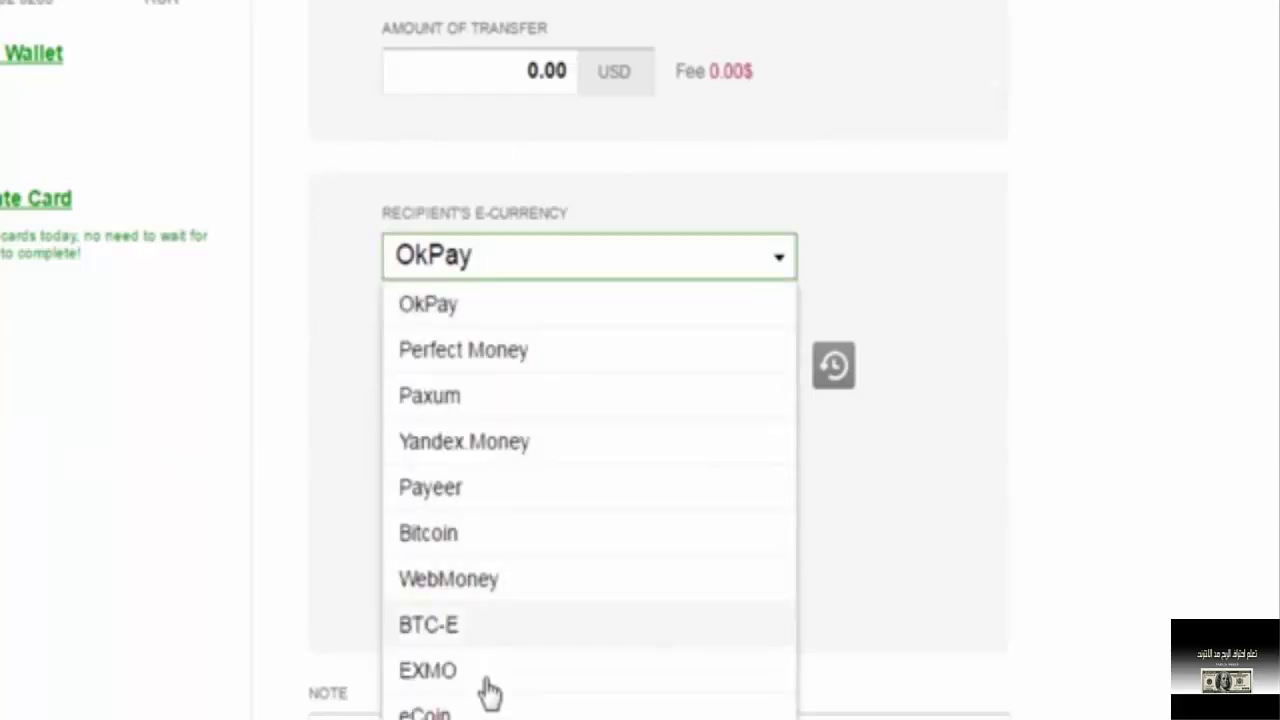
{"action": "left_click", "coordinate": [1095, 306]}
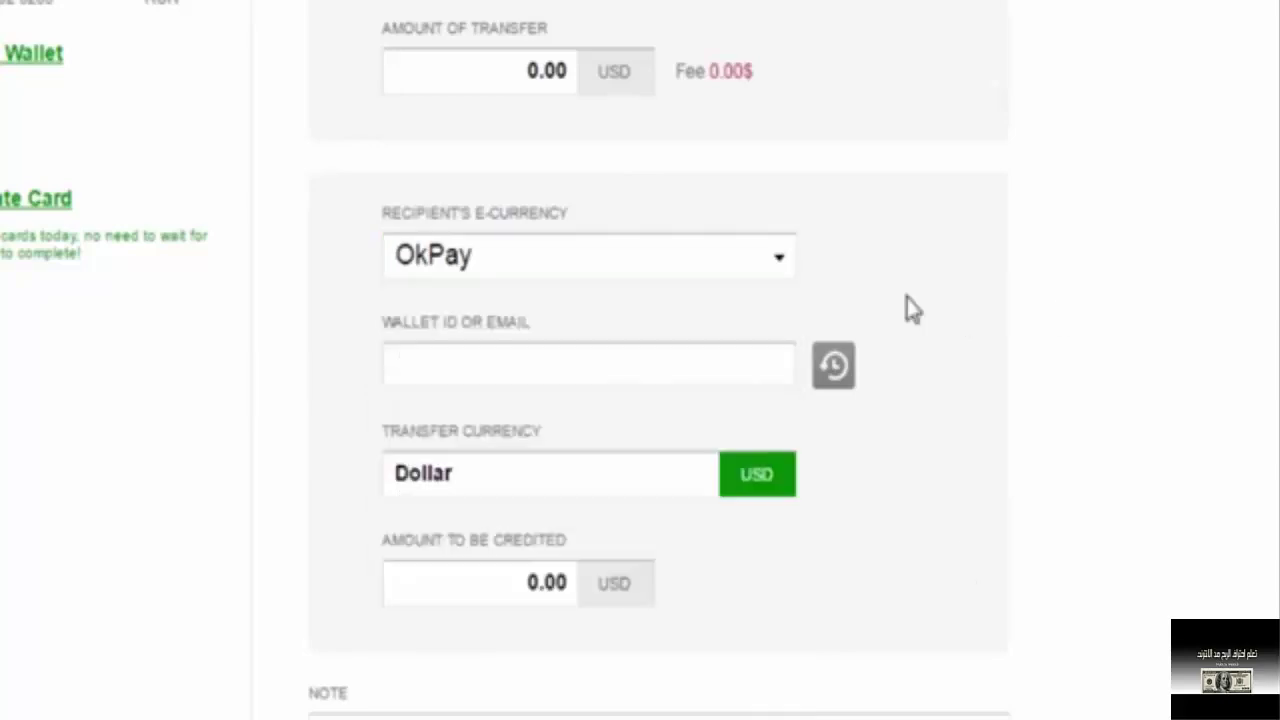
Examine the completion time and OkPay fees for e-currency transfers, and open the e-mail transfer form
{"action": "scroll", "coordinate": [830, 310], "scroll_direction": "up", "scroll_amount": 2}
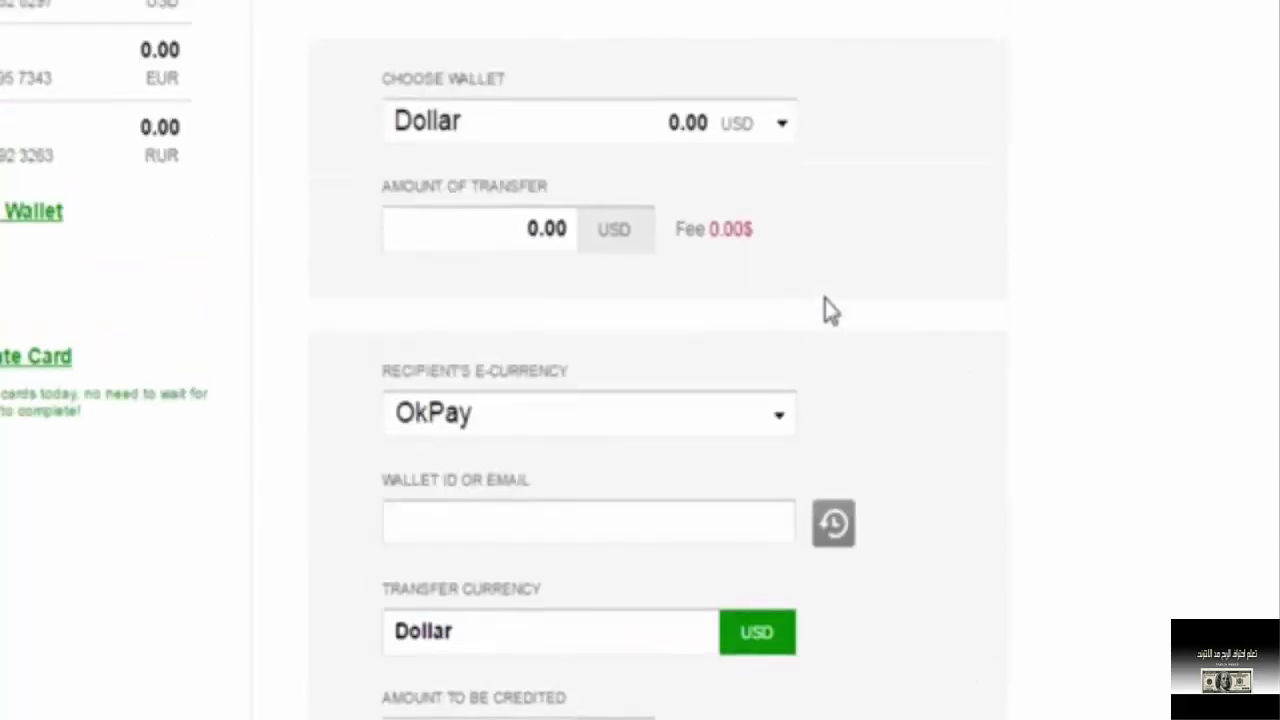
{"action": "scroll", "coordinate": [826, 313], "scroll_direction": "up", "scroll_amount": 2}
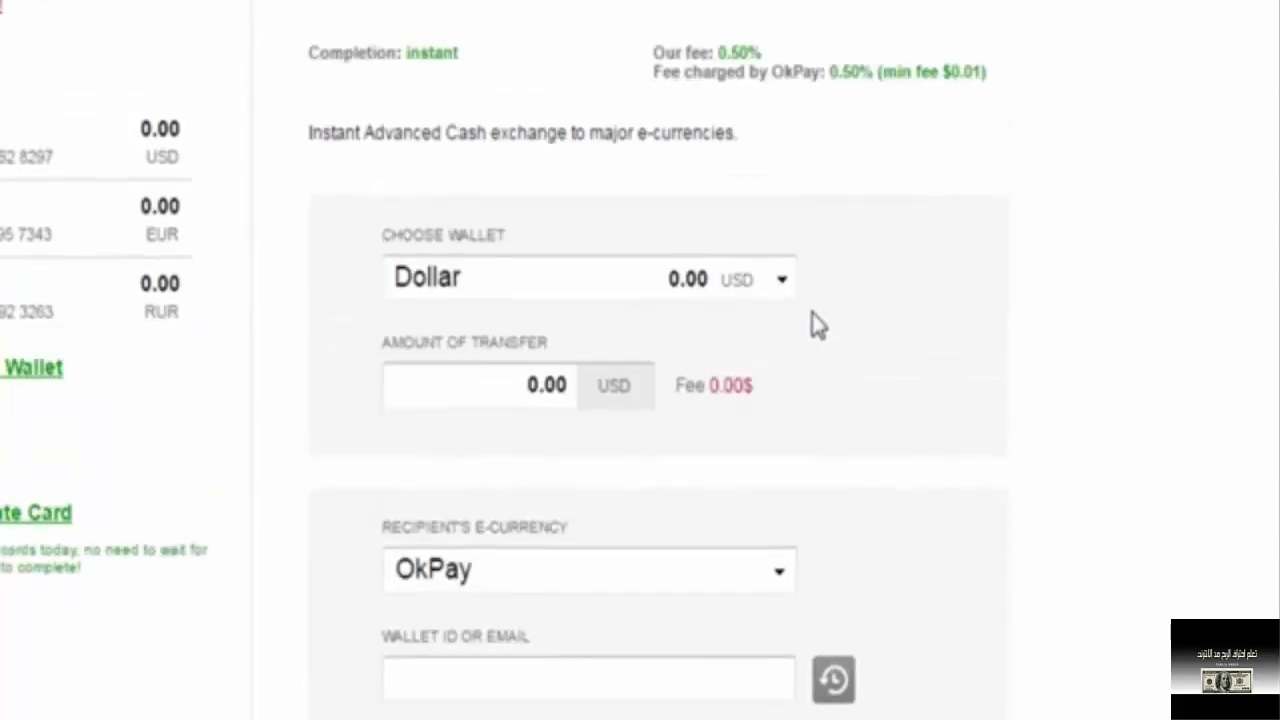
{"action": "scroll", "coordinate": [818, 323], "scroll_direction": "up", "scroll_amount": 2}
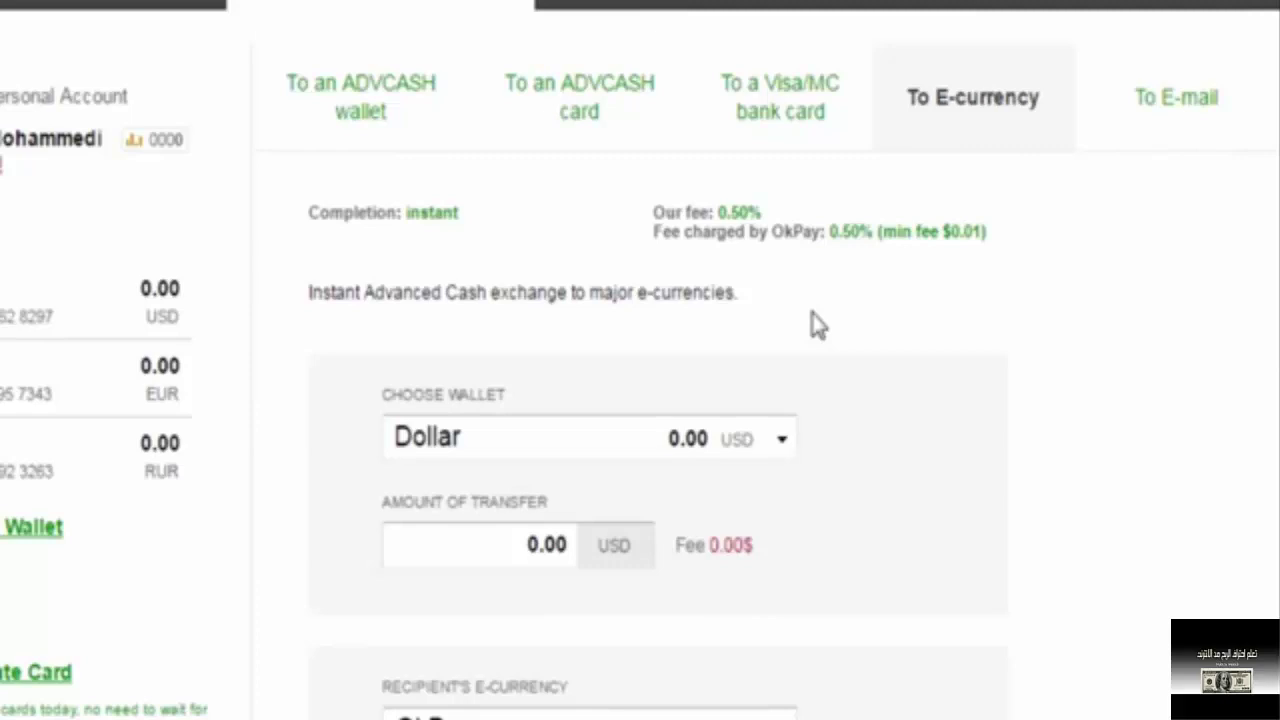
{"action": "scroll", "coordinate": [810, 323], "scroll_direction": "down", "scroll_amount": 2}
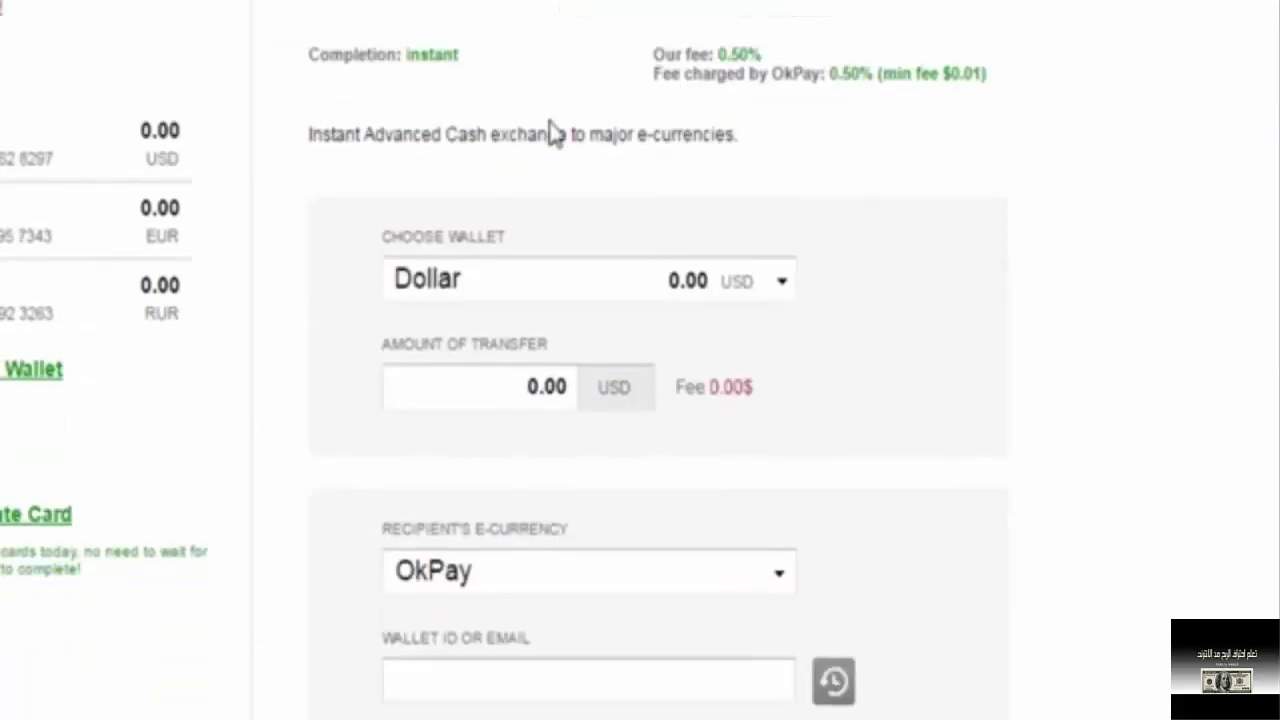
{"action": "scroll", "coordinate": [752, 385], "scroll_direction": "down", "scroll_amount": 2}
{"action": "scroll", "coordinate": [1077, 495], "scroll_direction": "up", "scroll_amount": 4}
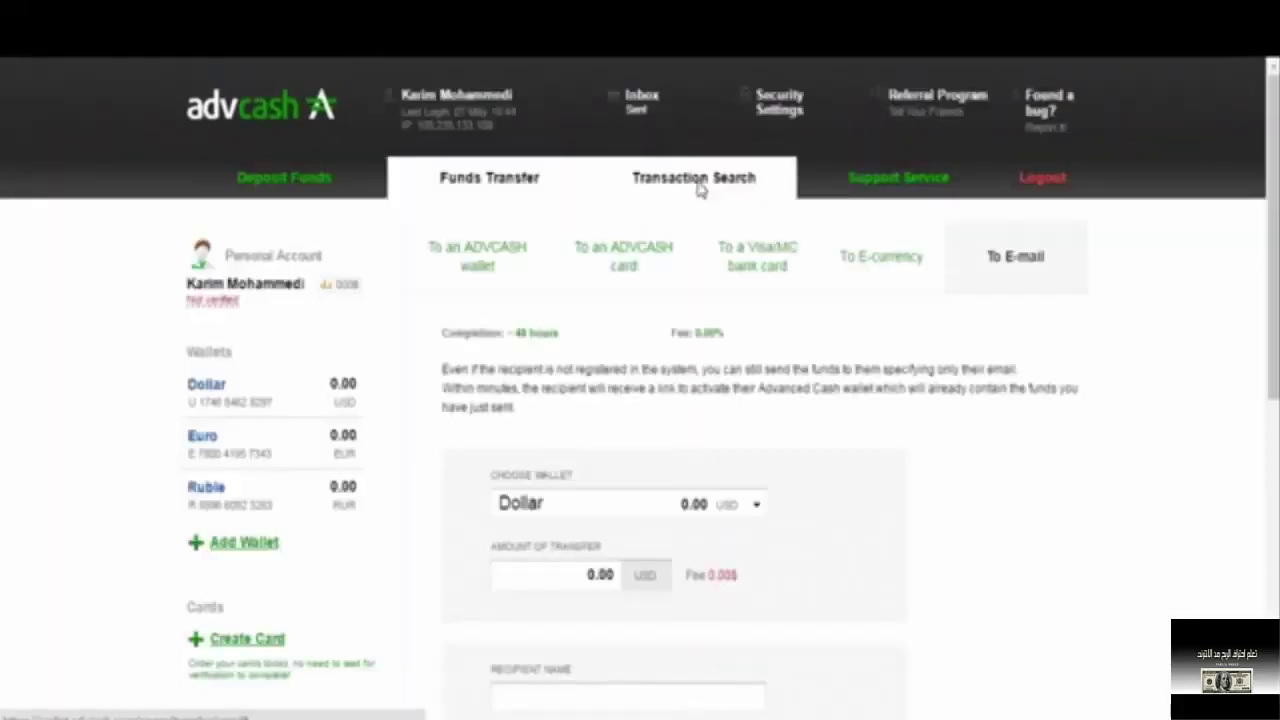
Open the transaction search page and look through it
{"action": "left_click", "coordinate": [607, 262]}
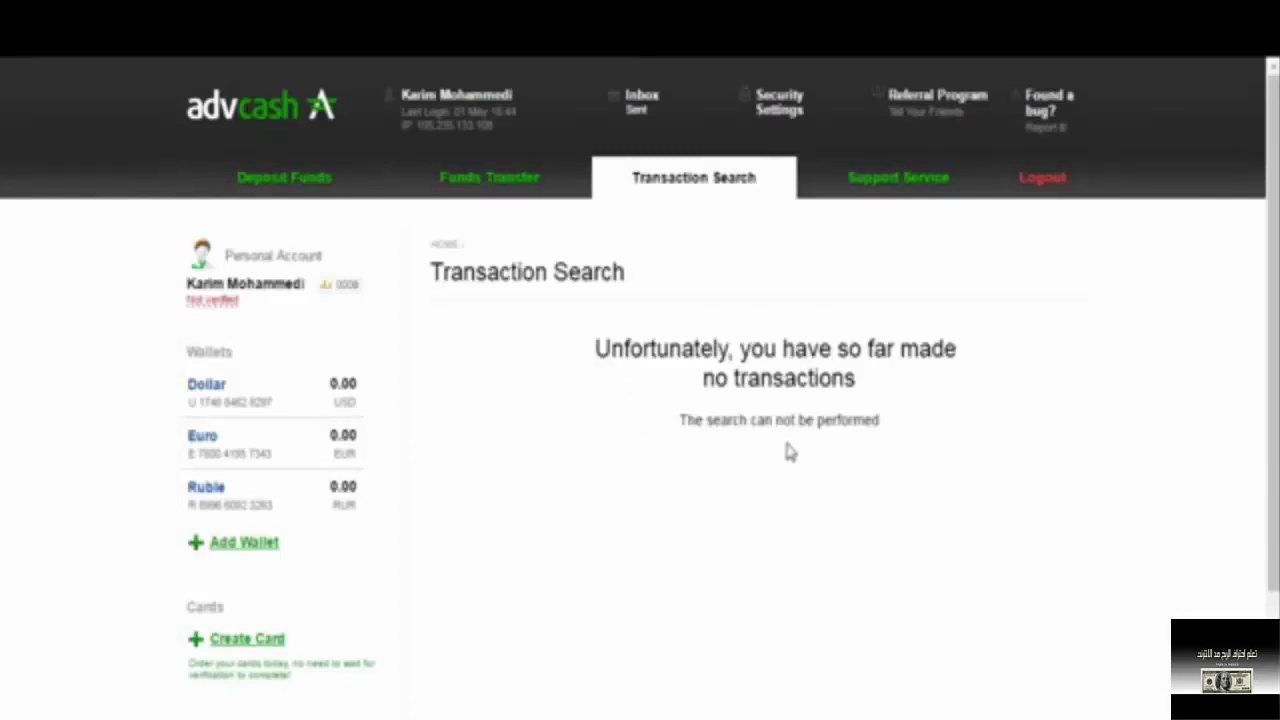
{"action": "scroll", "coordinate": [791, 428], "scroll_direction": "down", "scroll_amount": 3}
{"action": "scroll", "coordinate": [763, 528], "scroll_direction": "up", "scroll_amount": 3}
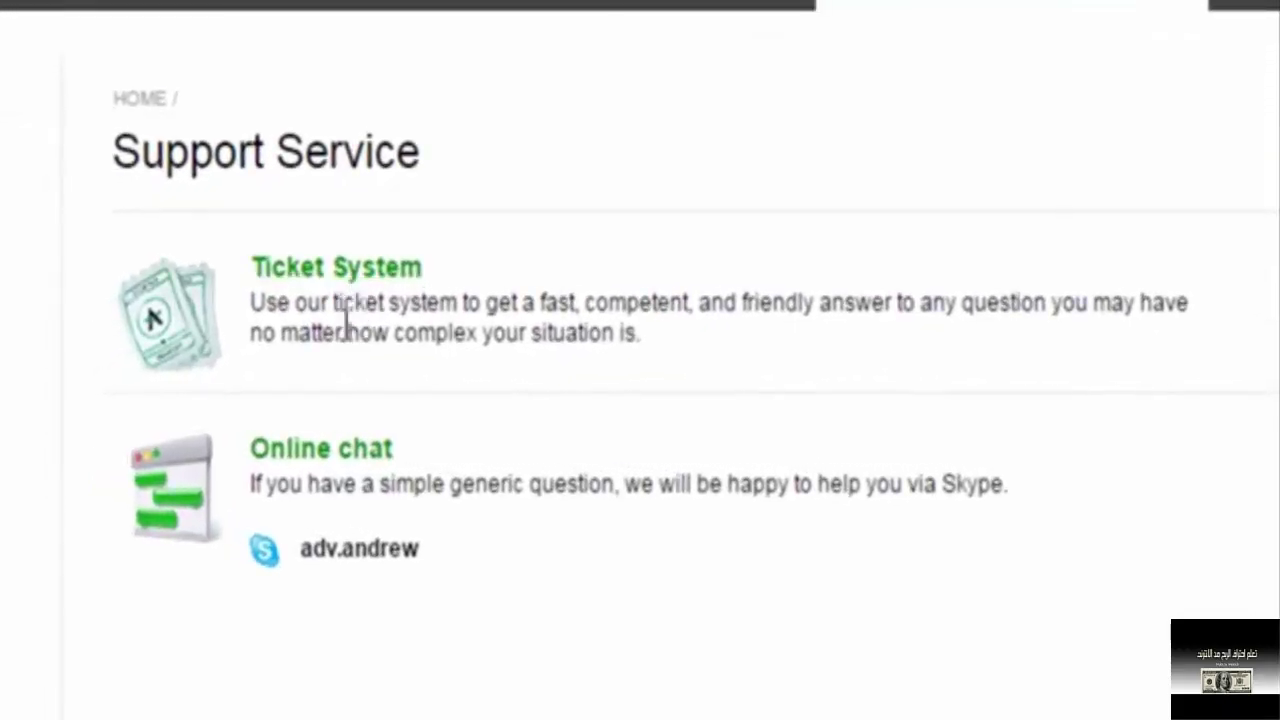
Open a new ticket form in the support ticket system, try the sample text "ersetgsgsg" in its text field, and clear it
{"action": "left_click", "coordinate": [360, 374]}
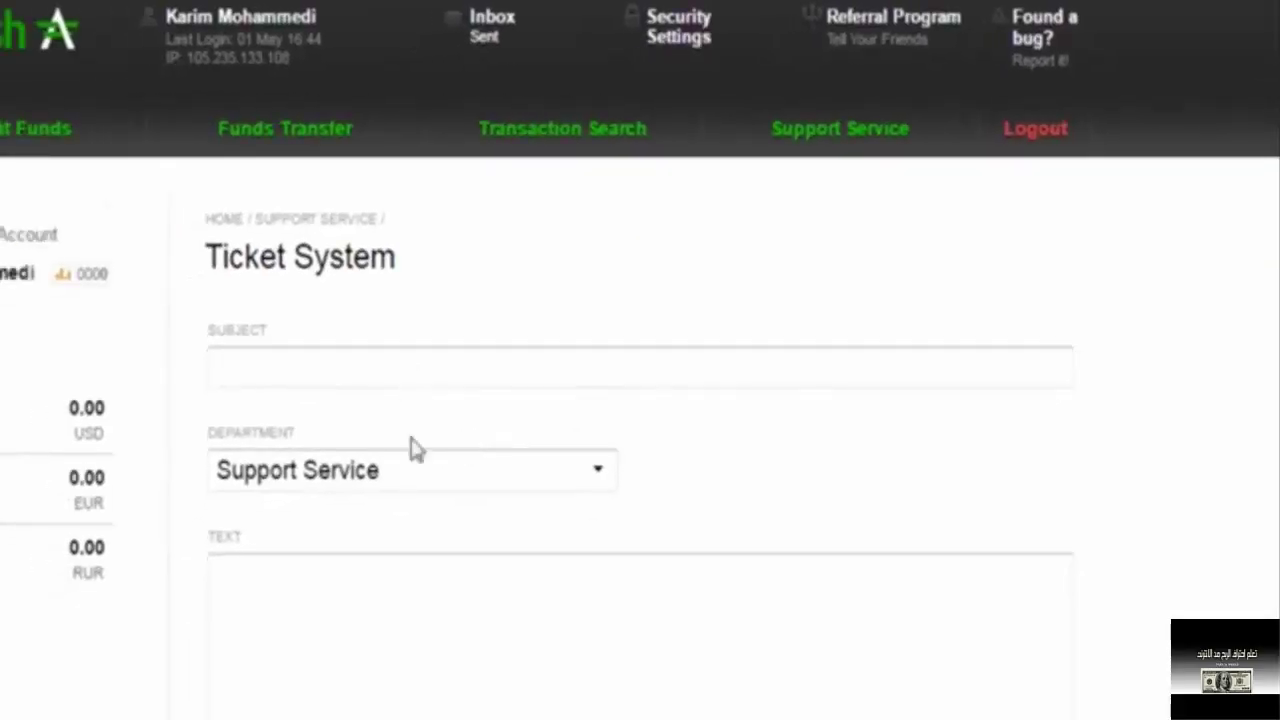
{"action": "scroll", "coordinate": [428, 480], "scroll_direction": "down", "scroll_amount": 3}
{"action": "left_click", "coordinate": [423, 363]}
{"action": "type", "text": "ersetgsgsg"}
{"action": "left_click_drag", "start_coordinate": [346, 360], "coordinate": [169, 291]}
{"action": "type", "text": "b"}
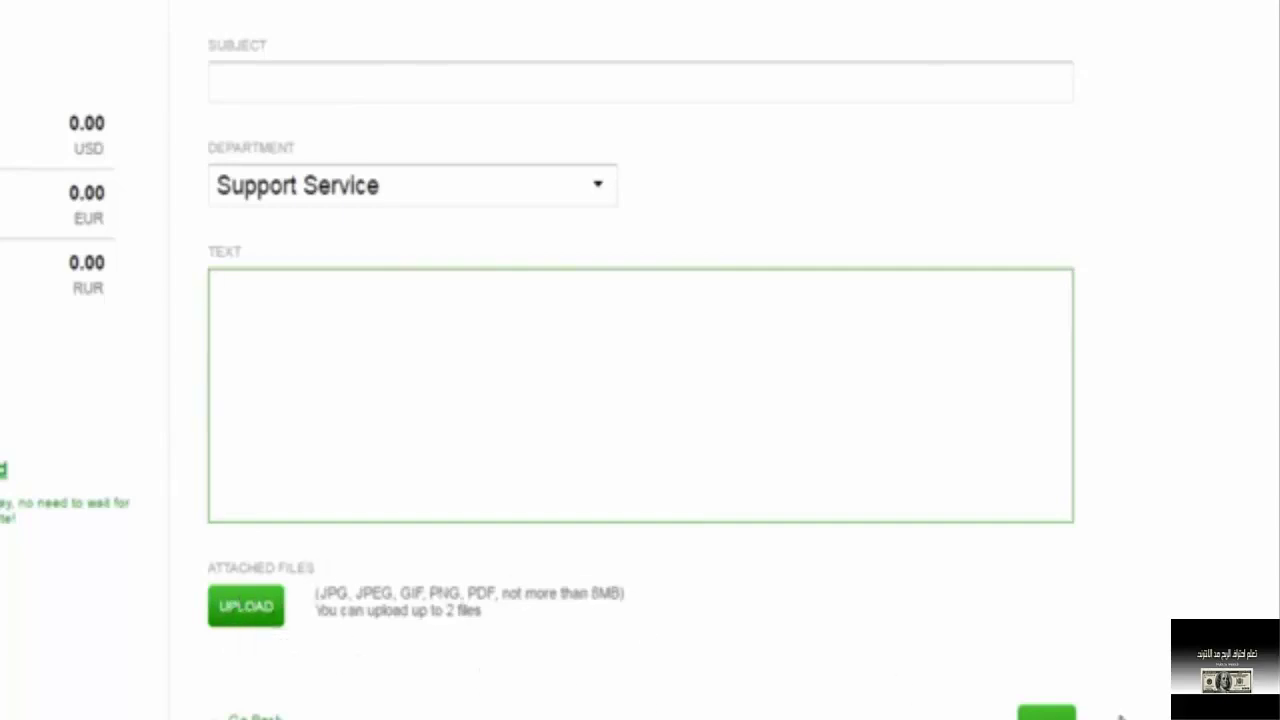
Leave the new ticket form and return to the Support Service overview
{"action": "scroll", "coordinate": [651, 674], "scroll_direction": "up", "scroll_amount": 3}
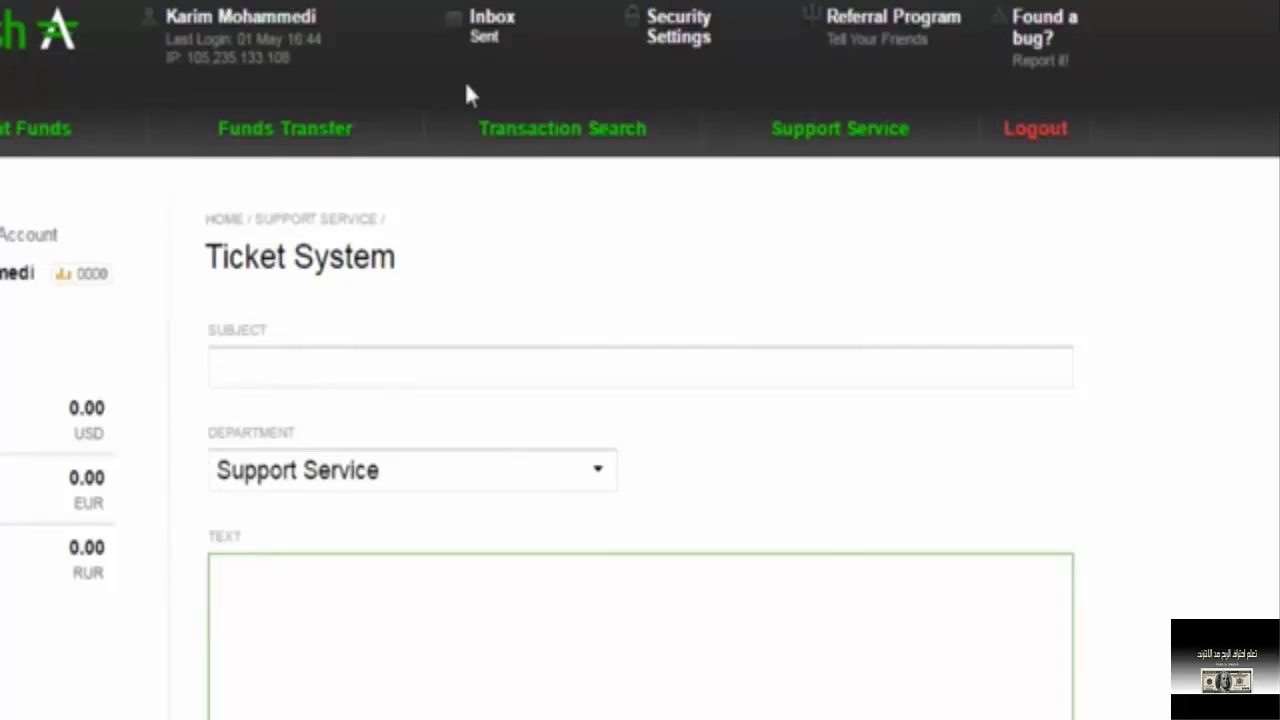
{"action": "left_click", "coordinate": [838, 140]}
{"action": "scroll", "coordinate": [720, 106], "scroll_direction": "up", "scroll_amount": 3}
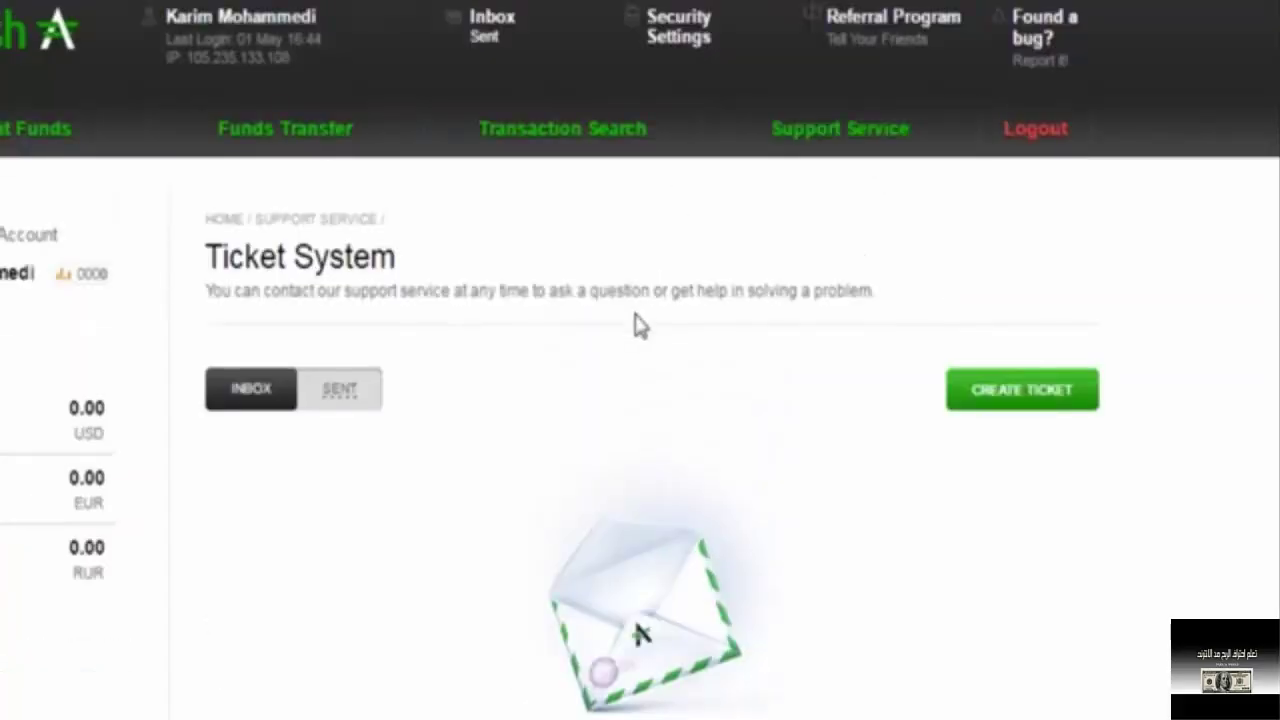
{"action": "key", "text": "alt+Left"}
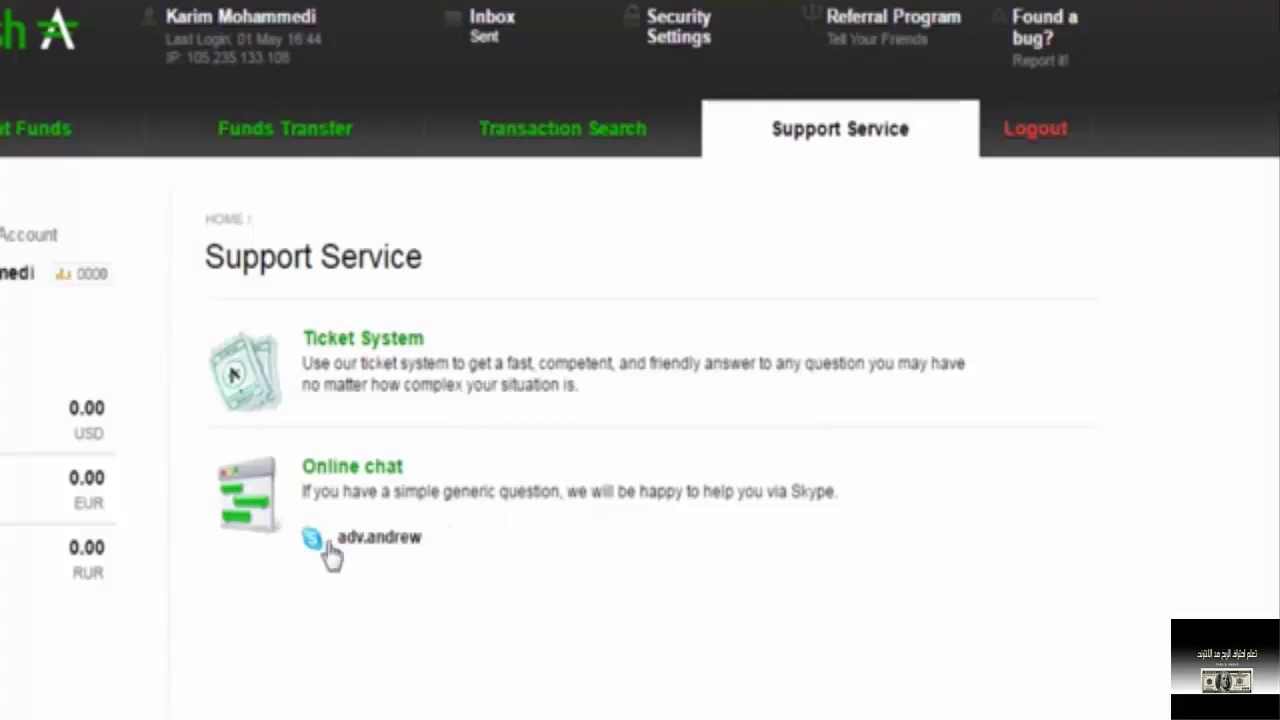
Highlight the Skype contact listed for the support service's online chat
{"action": "double_click", "coordinate": [398, 537]}
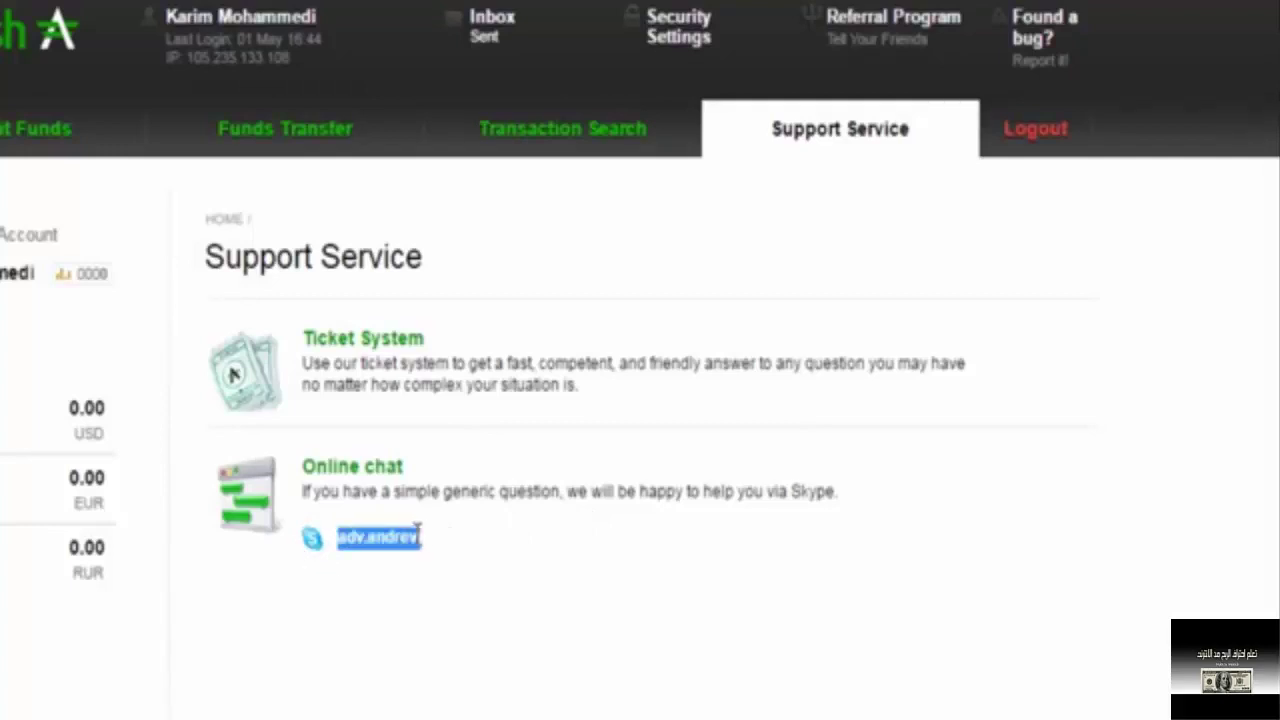
{"action": "left_click", "coordinate": [350, 537]}
{"action": "left_click_drag", "start_coordinate": [337, 537], "coordinate": [427, 538]}
{"action": "left_click", "coordinate": [340, 535]}
{"action": "mouse_move", "coordinate": [340, 535]}
{"action": "left_mouse_down"}
{"action": "mouse_move", "coordinate": [395, 537]}
{"action": "mouse_move", "coordinate": [334, 533]}
{"action": "left_mouse_up"}
{"action": "left_click", "coordinate": [423, 535]}
{"action": "left_click", "coordinate": [354, 530]}
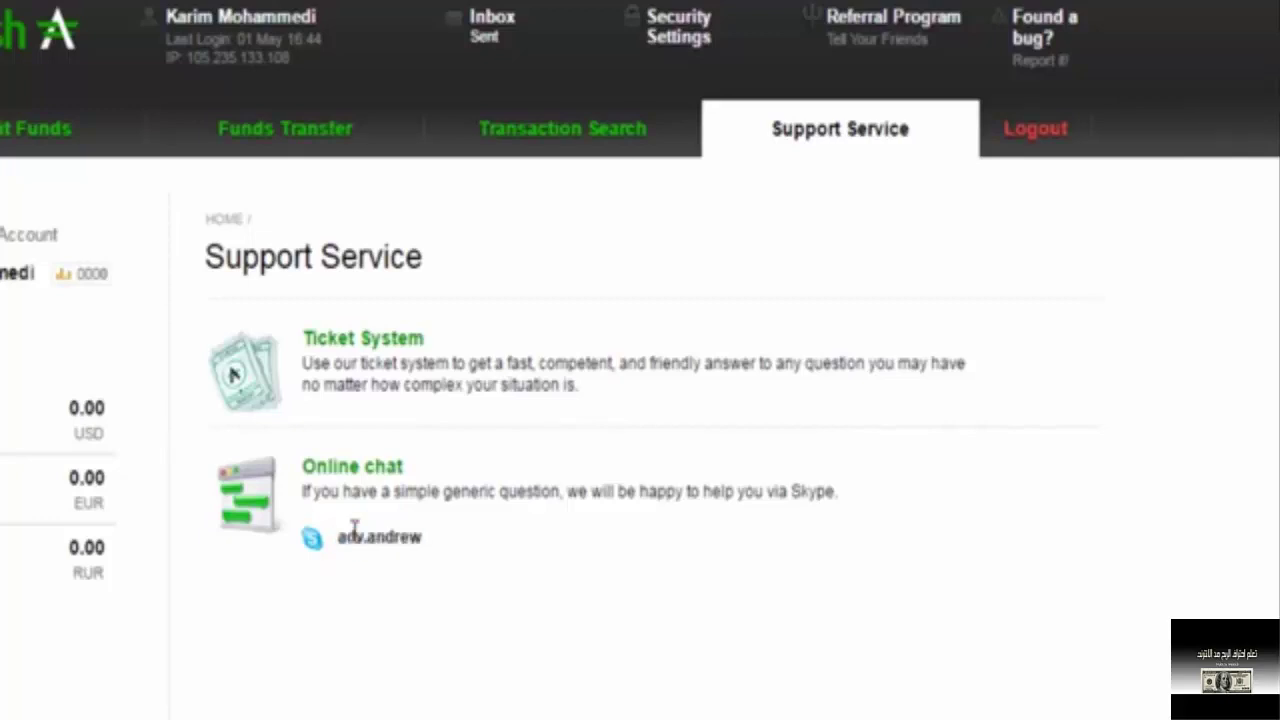